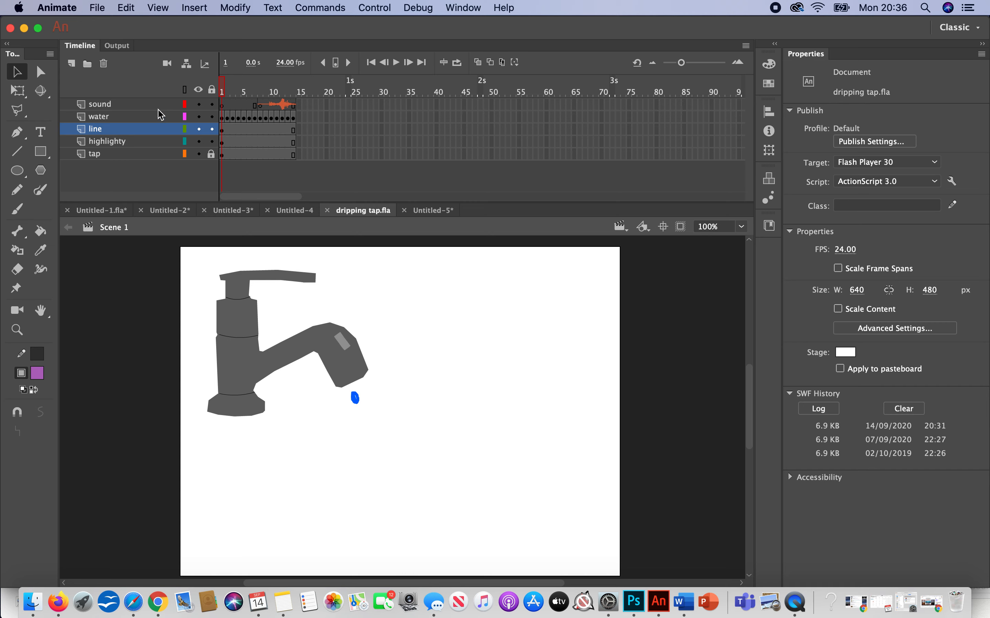
Step: Create a new Character Animation document from the Standard 640 x 480 preset
{"action": "mouse_move", "coordinate": [228, 92]}
{"action": "left_mouse_down"}
{"action": "mouse_move", "coordinate": [294, 92]}
{"action": "mouse_move", "coordinate": [221, 92]}
{"action": "left_mouse_up"}
{"action": "left_click", "coordinate": [97, 7]}
{"action": "left_click", "coordinate": [103, 25]}
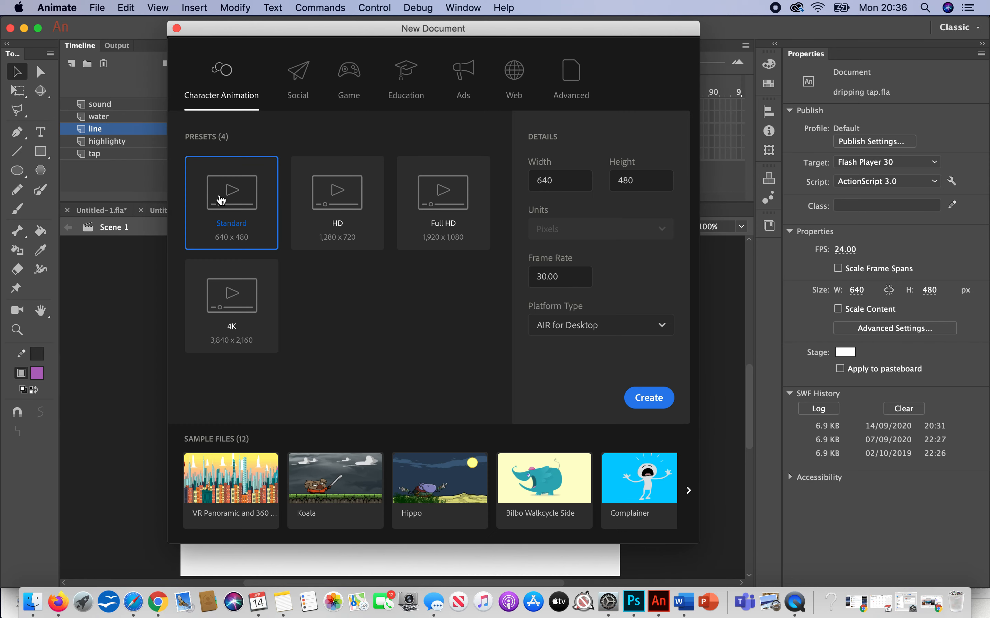
{"action": "left_click", "coordinate": [653, 401]}
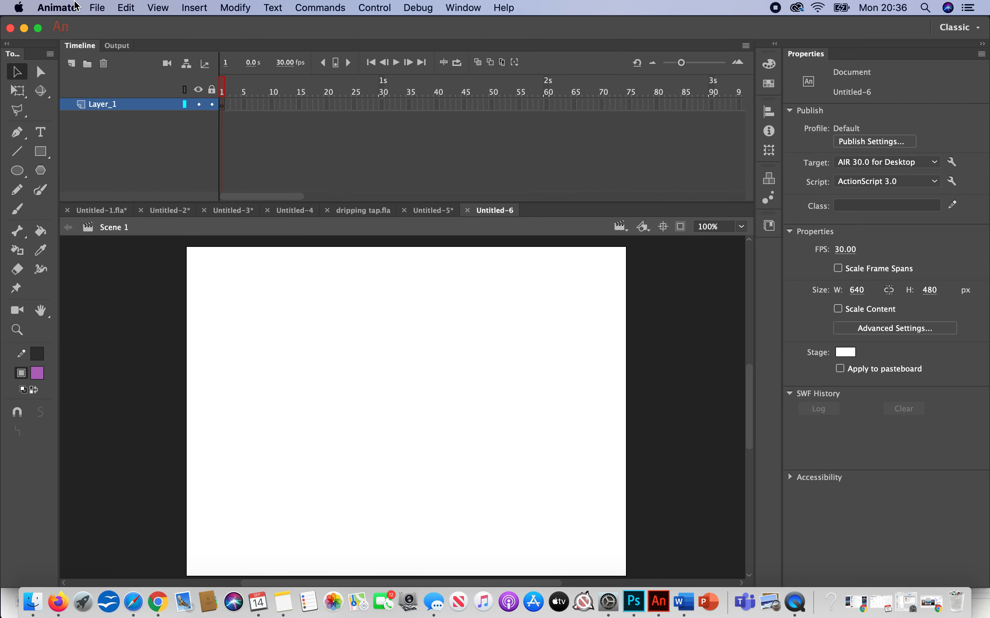
Step: Import the image tap.jpg onto the stage
{"action": "left_click", "coordinate": [97, 7]}
{"action": "mouse_move", "coordinate": [155, 189]}
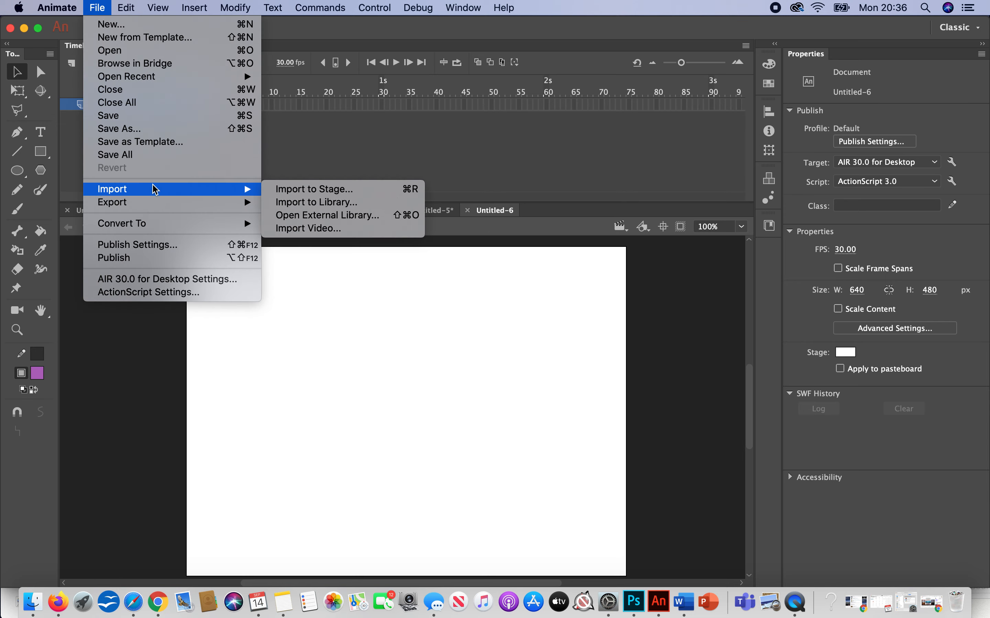
{"action": "left_click", "coordinate": [288, 190]}
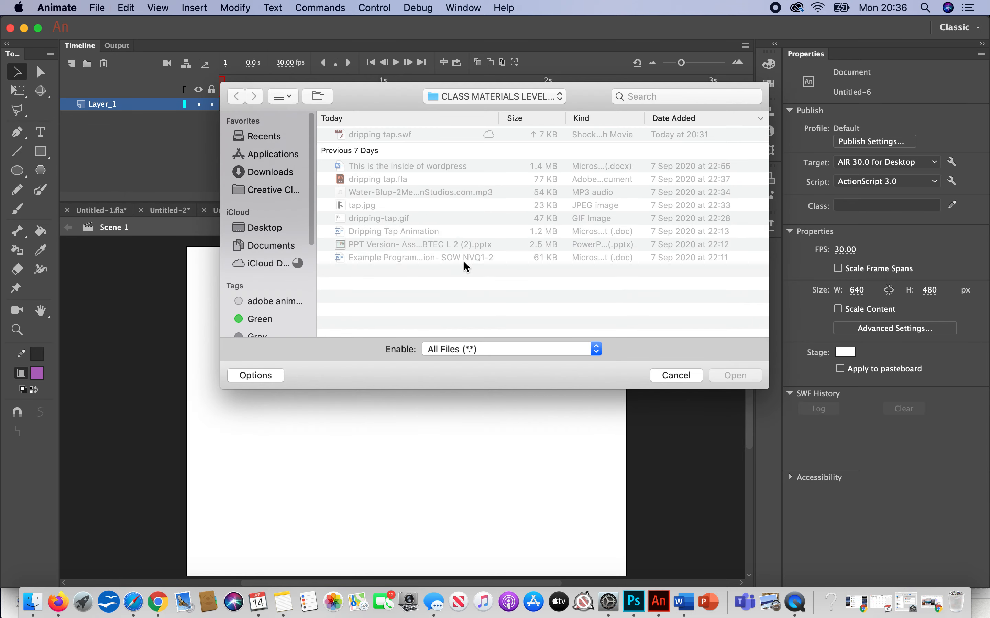
{"action": "left_click", "coordinate": [360, 206]}
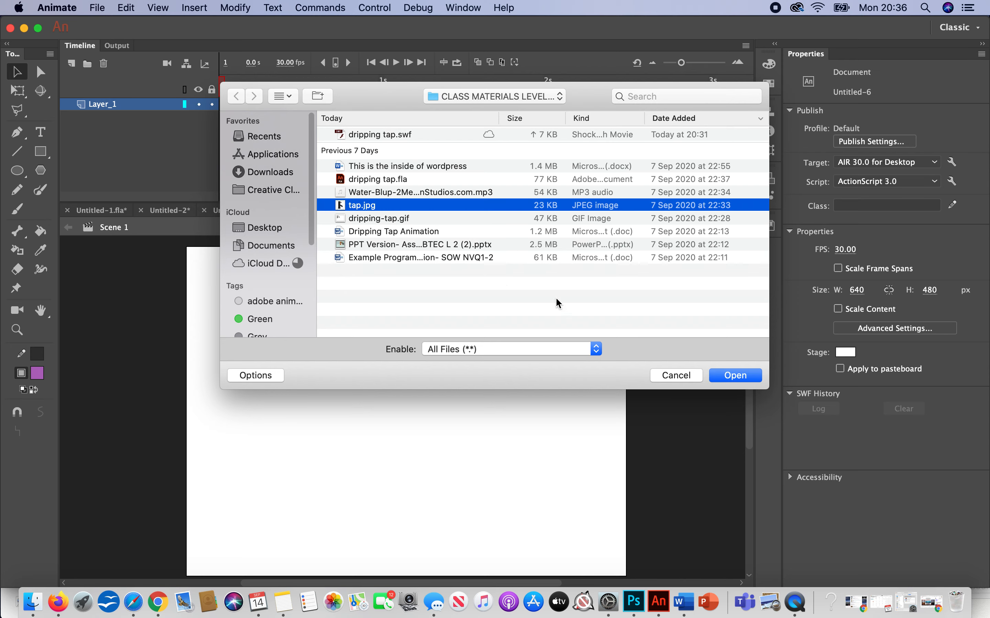
{"action": "left_click", "coordinate": [725, 376]}
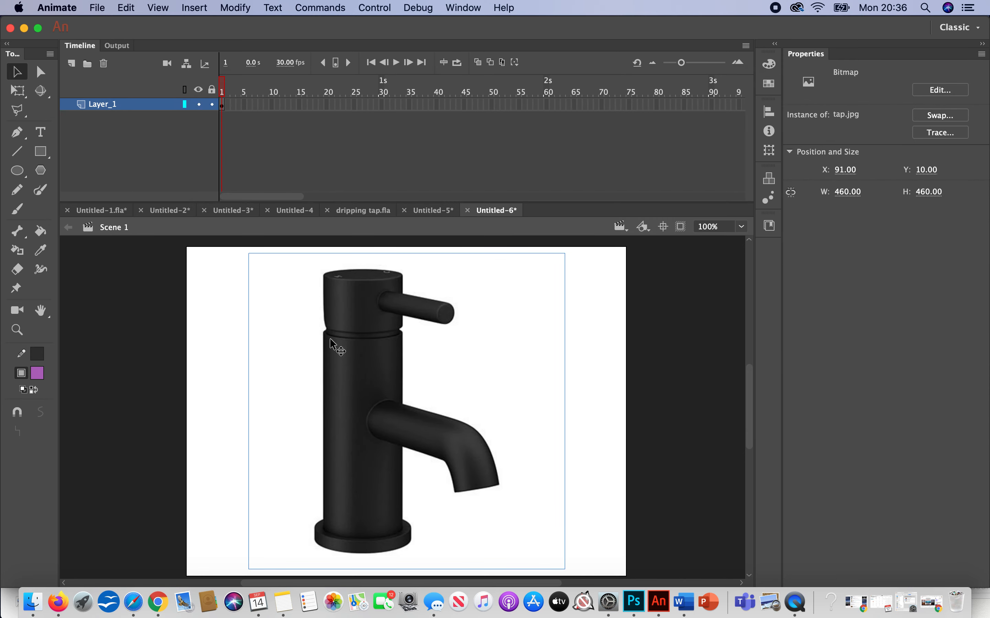
Step: Turn the tap image's layer into a guide layer and add a new layer named tap above it
{"action": "right_click", "coordinate": [111, 108]}
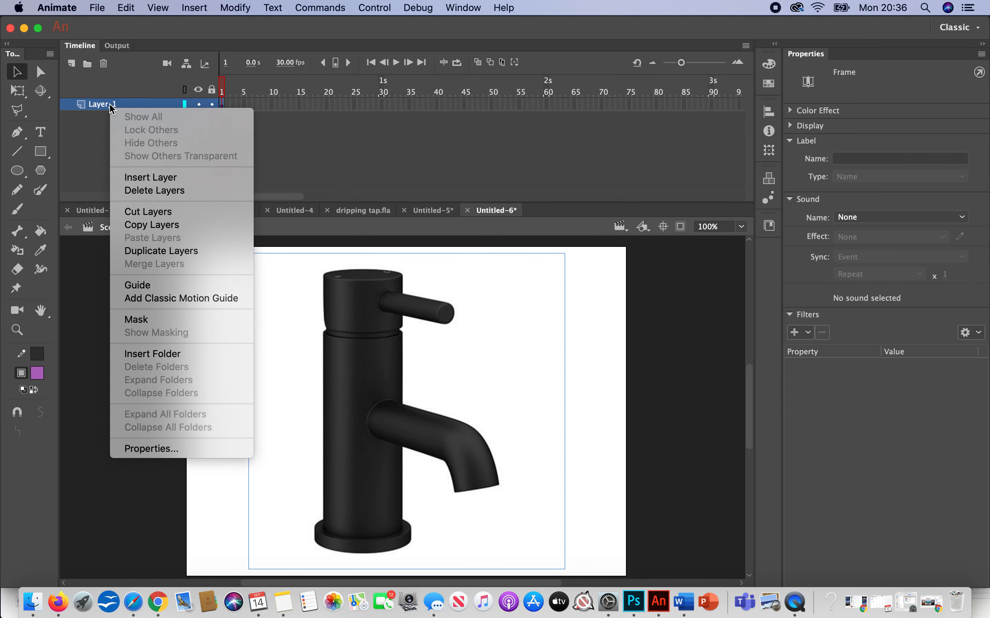
{"action": "left_click", "coordinate": [177, 286]}
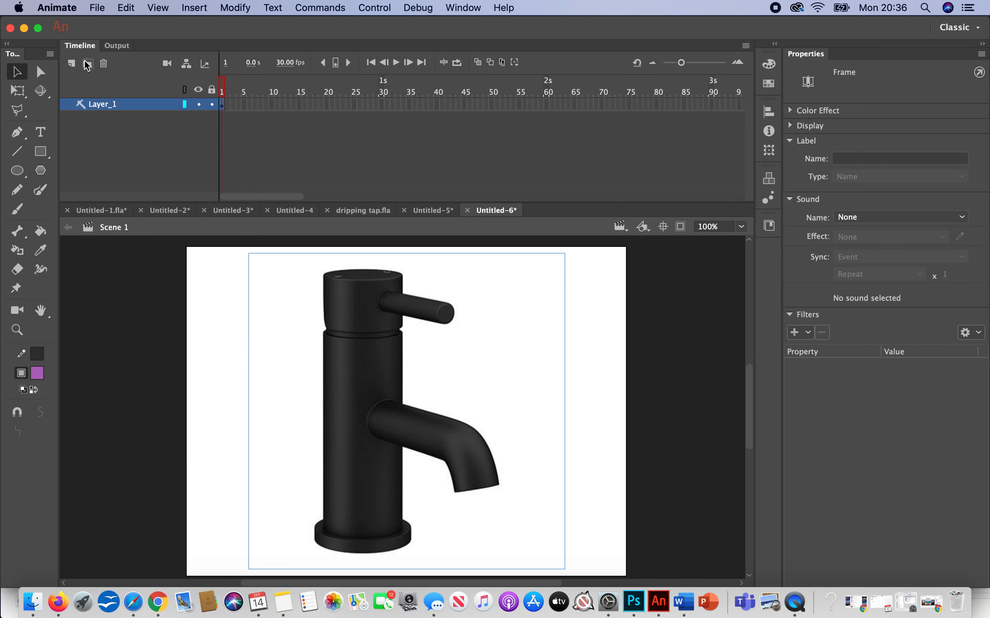
{"action": "left_click", "coordinate": [72, 63]}
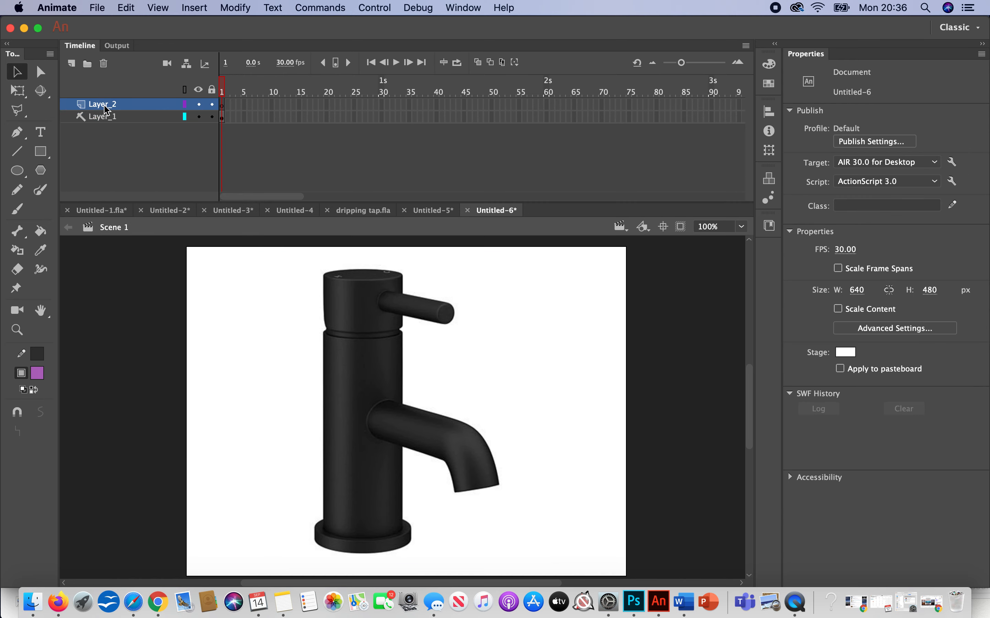
{"action": "left_click", "coordinate": [107, 109]}
{"action": "double_click", "coordinate": [106, 104]}
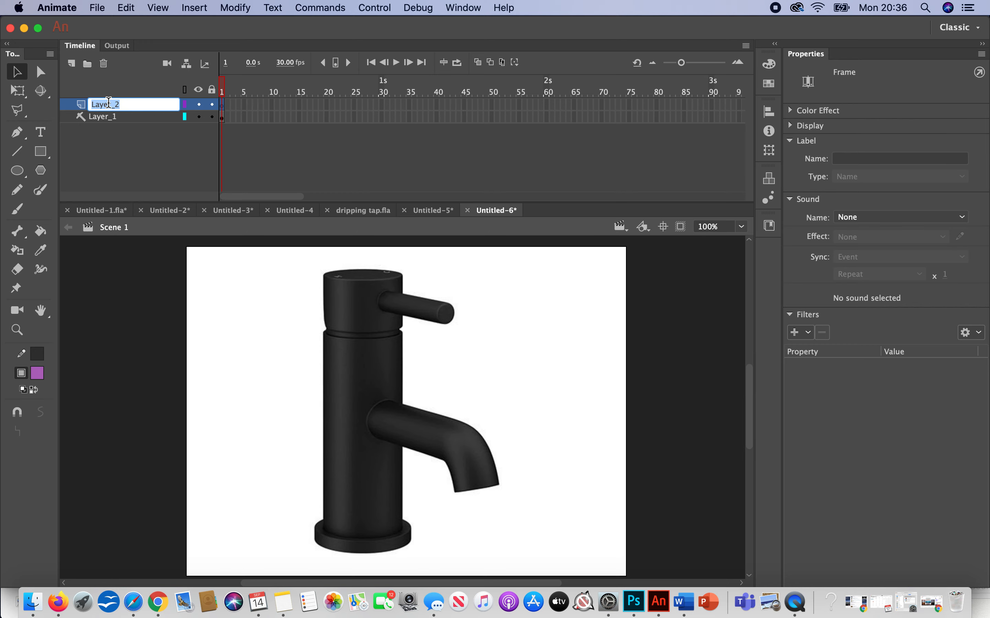
{"action": "type", "text": "tap"}
Step: Set up the Pen tool with no fill and a red stroke
{"action": "left_click", "coordinate": [17, 132]}
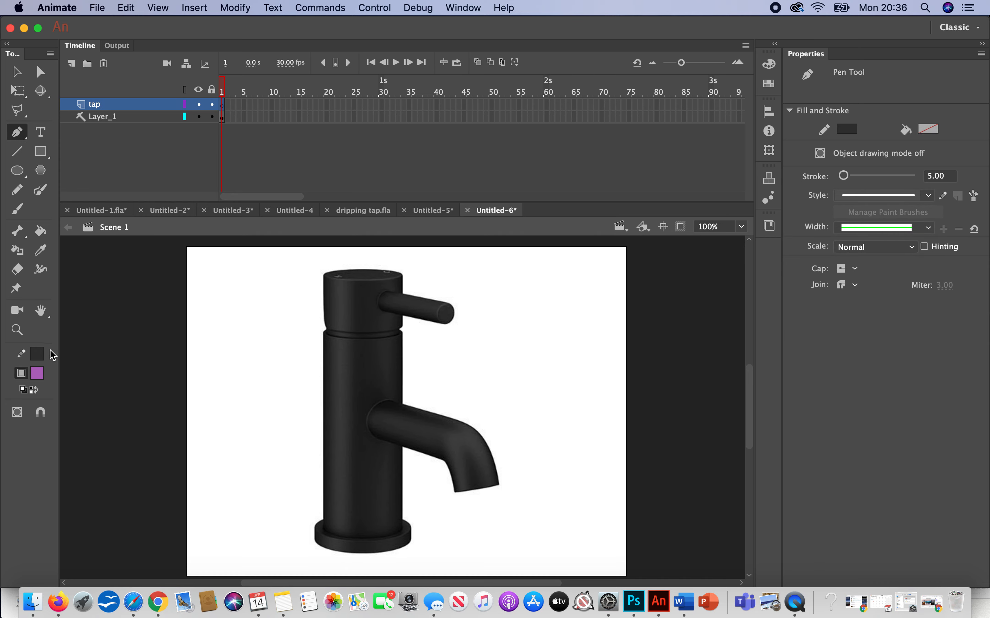
{"action": "left_click", "coordinate": [38, 373]}
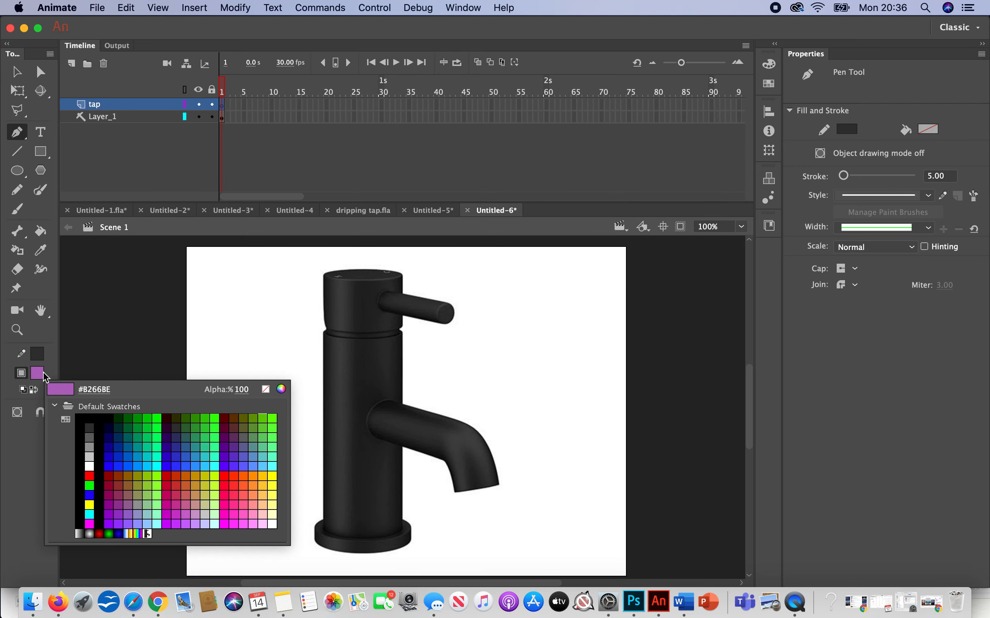
{"action": "left_click", "coordinate": [267, 390]}
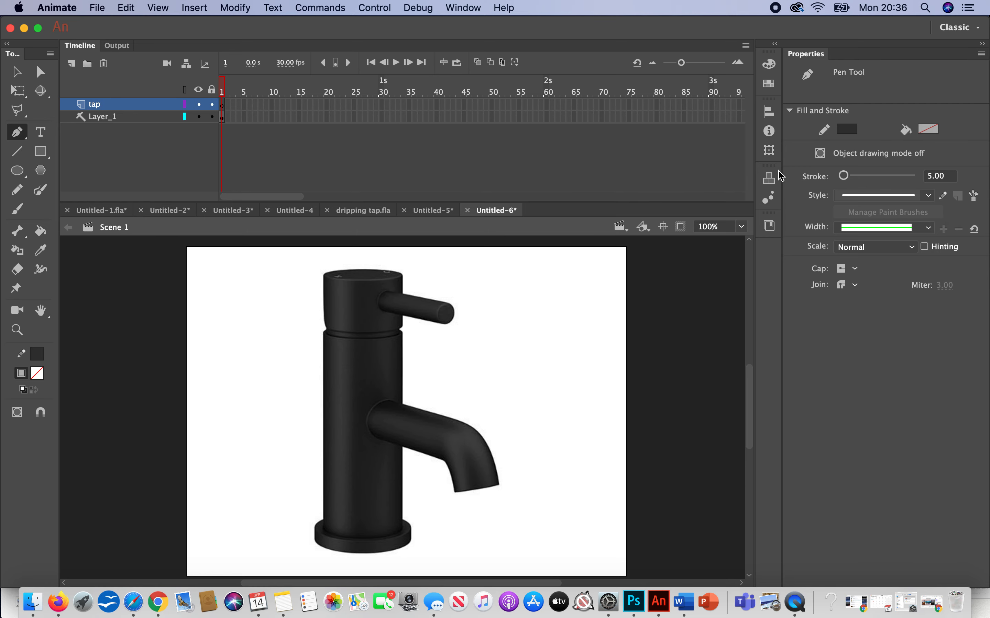
{"action": "left_click", "coordinate": [845, 130]}
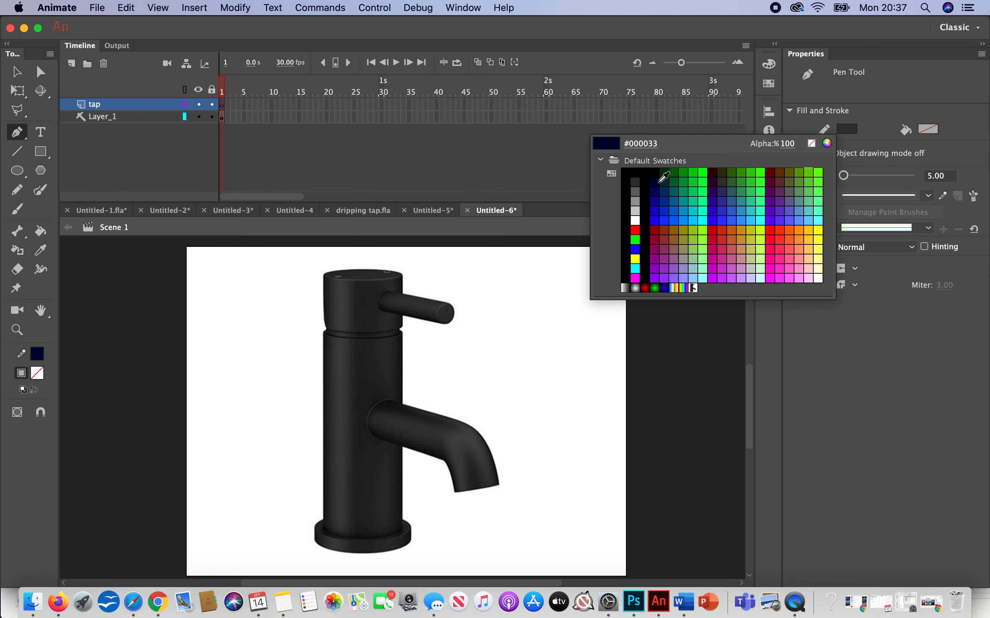
{"action": "left_click", "coordinate": [637, 218]}
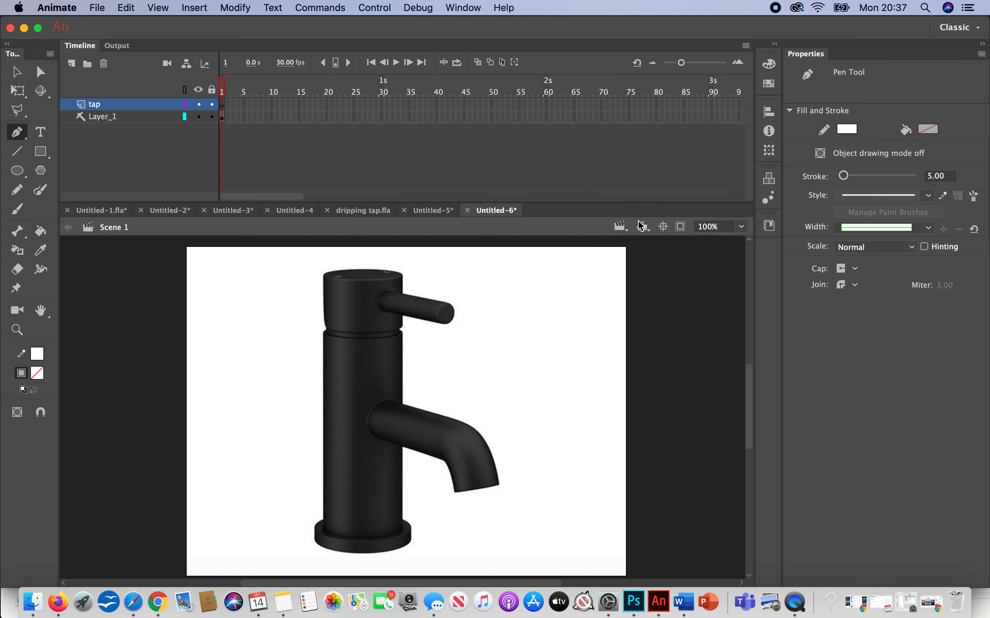
{"action": "left_click", "coordinate": [847, 130]}
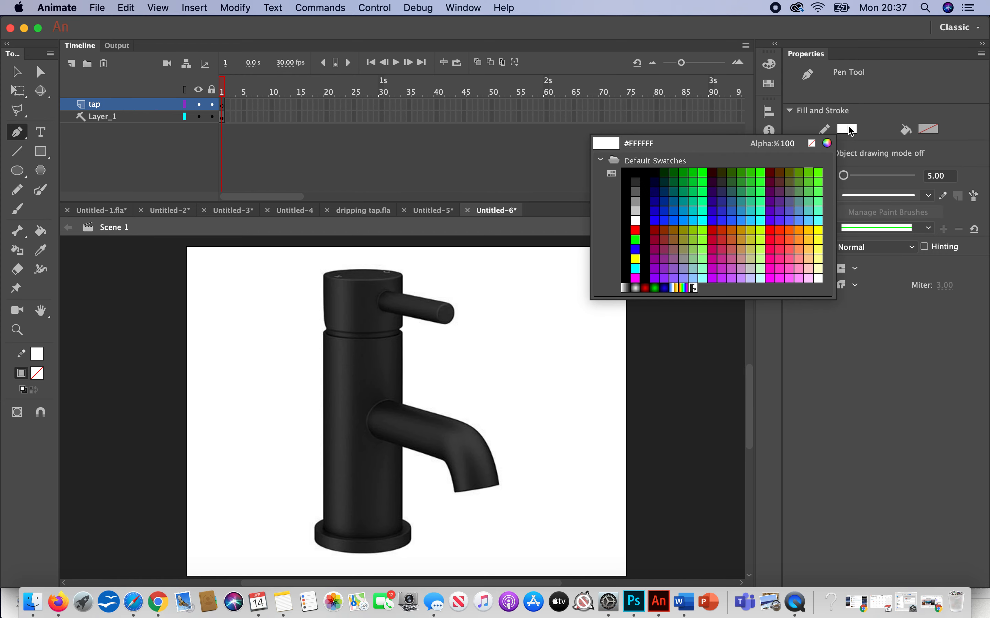
{"action": "left_click", "coordinate": [636, 223]}
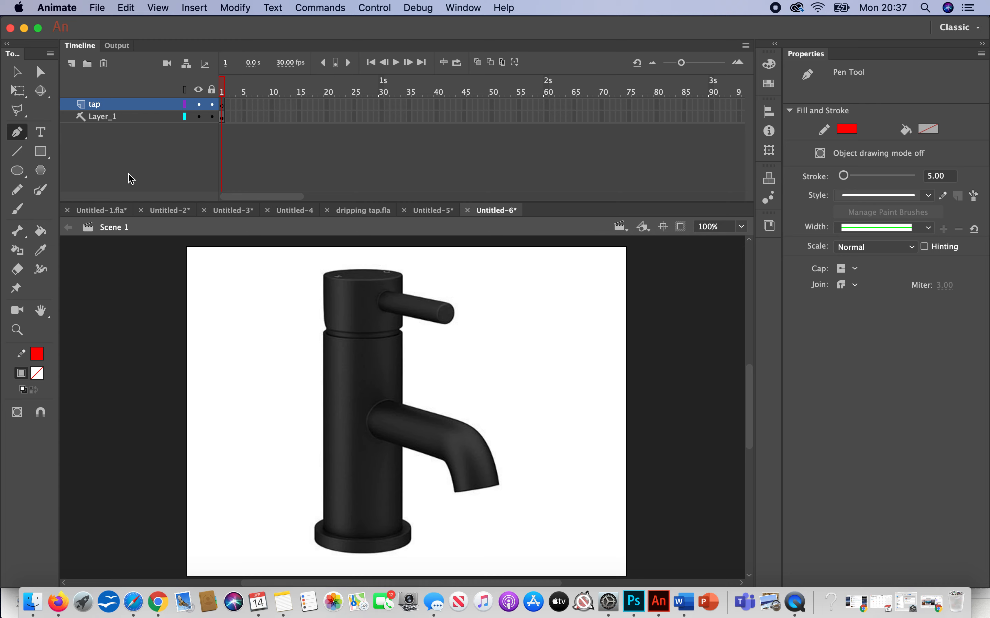
Step: Trace the left side and top rim of the tap's body with straight Pen segments, starting just above the base
{"action": "left_click", "coordinate": [327, 529]}
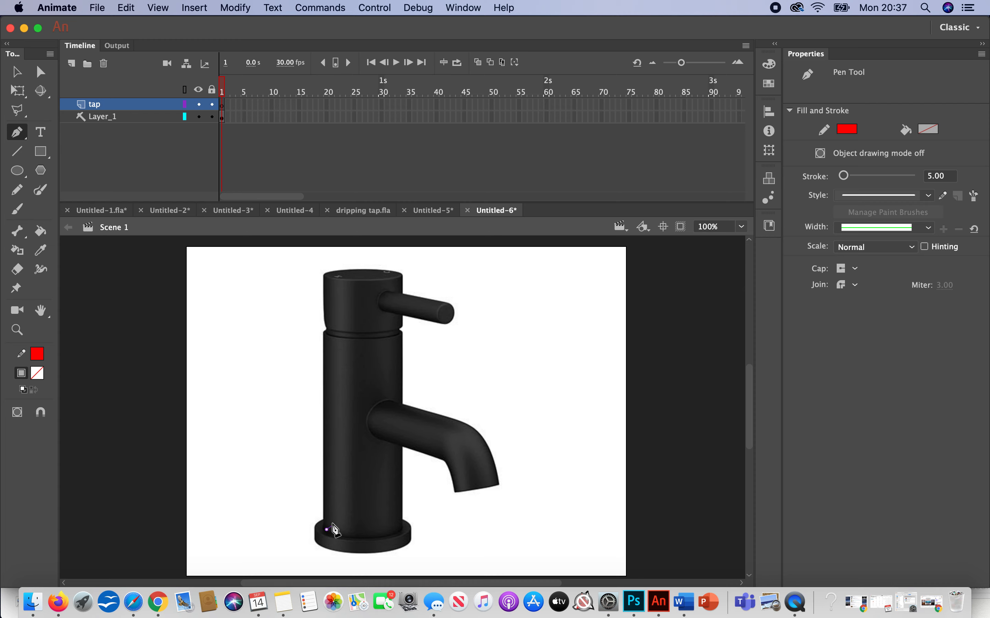
{"action": "left_click", "coordinate": [326, 334]}
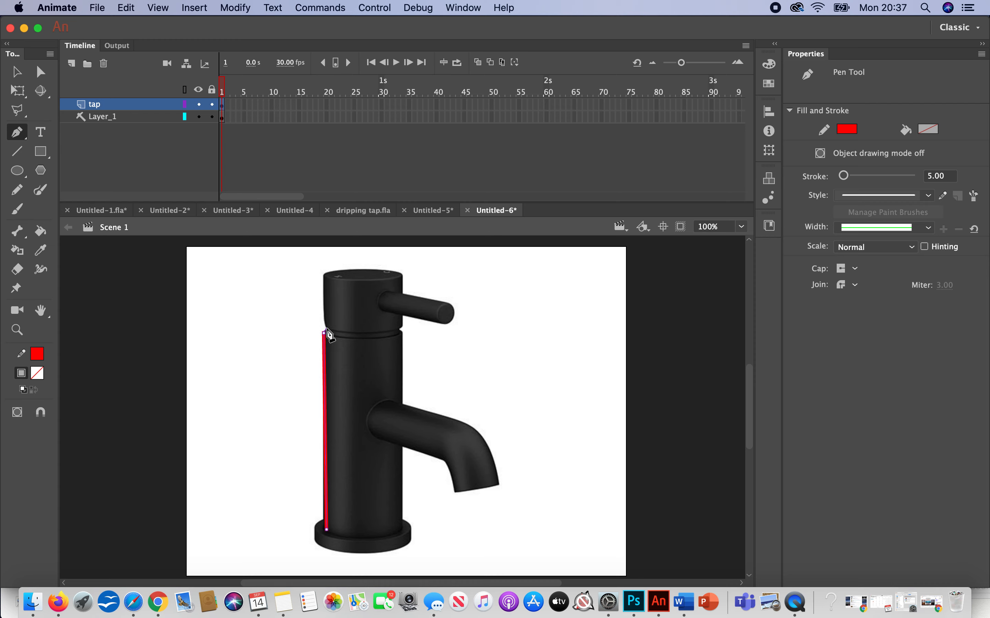
{"action": "left_click", "coordinate": [326, 327]}
{"action": "left_click", "coordinate": [325, 316]}
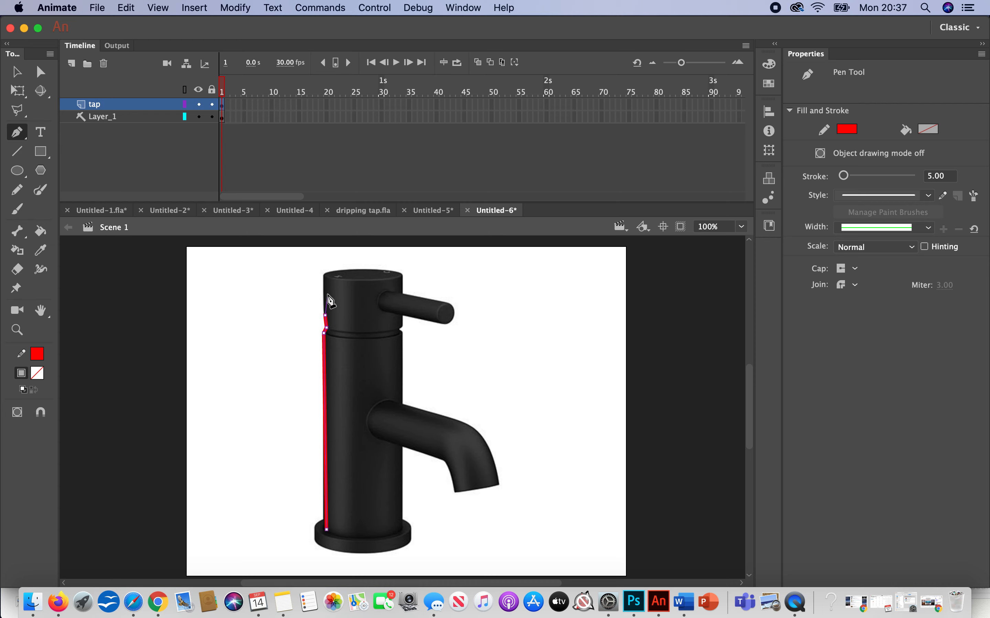
{"action": "left_click", "coordinate": [325, 273]}
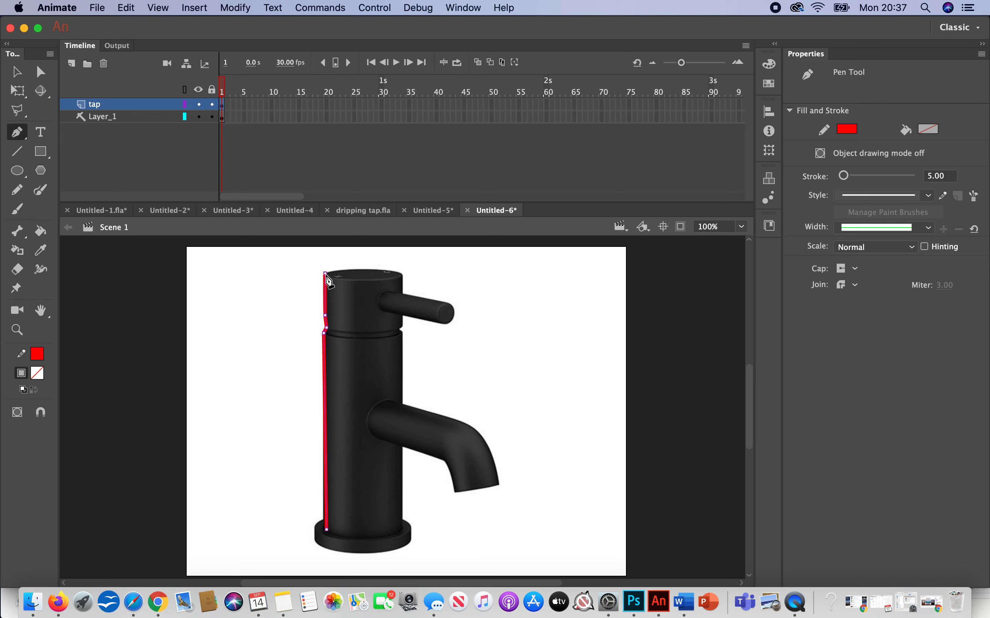
{"action": "left_click", "coordinate": [350, 281]}
{"action": "left_click", "coordinate": [373, 281]}
{"action": "left_click", "coordinate": [386, 277]}
{"action": "left_click", "coordinate": [402, 275]}
Step: Continue the Pen outline down the right side of the tap's body and around the base back to the left side
{"action": "left_click", "coordinate": [402, 325]}
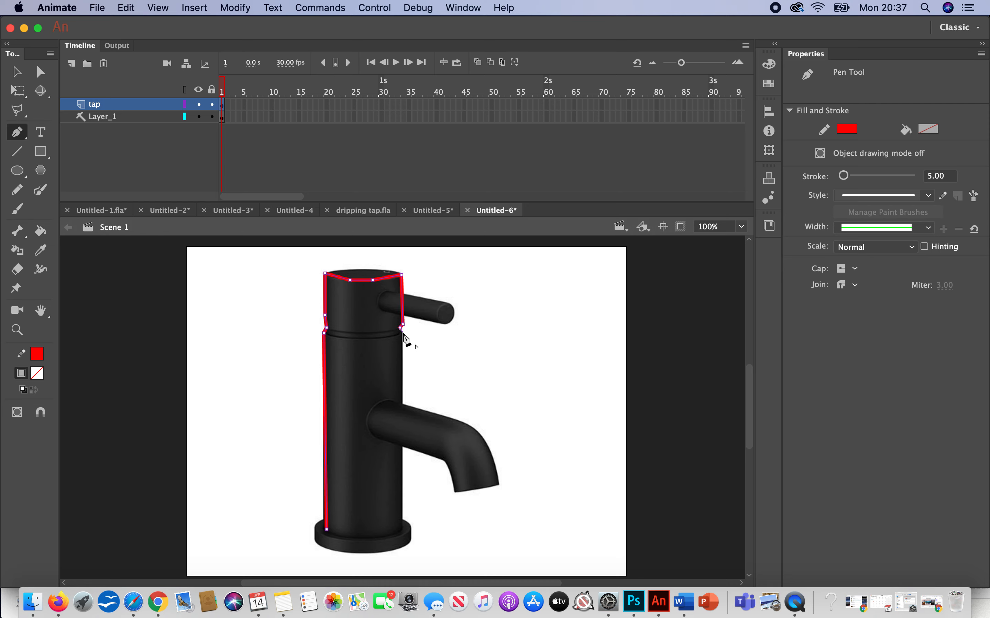
{"action": "left_click", "coordinate": [403, 332]}
{"action": "left_click", "coordinate": [402, 398]}
{"action": "left_click", "coordinate": [402, 522]}
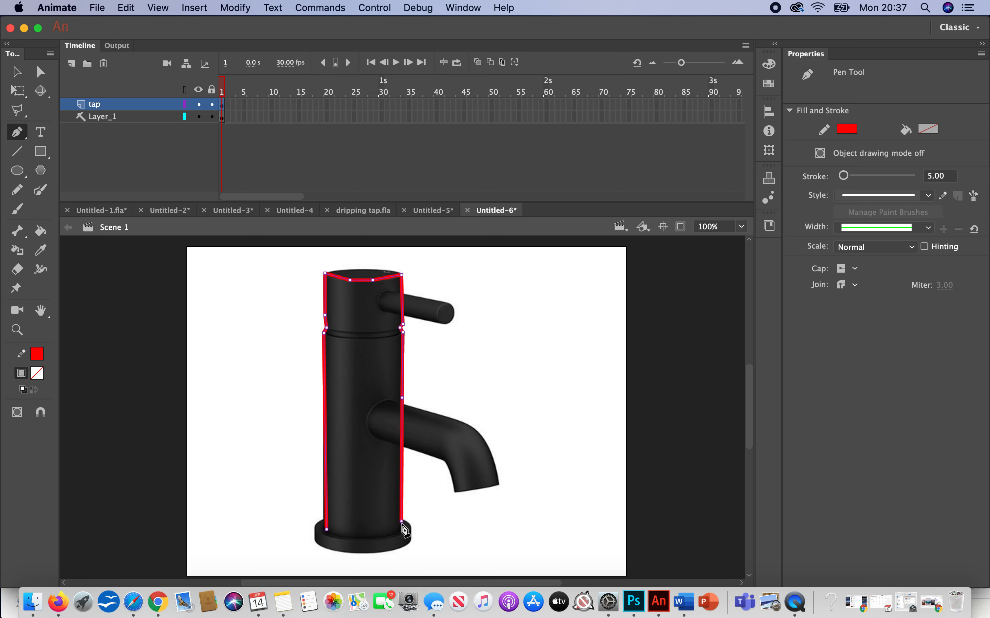
{"action": "left_click", "coordinate": [410, 526]}
{"action": "left_click", "coordinate": [410, 540]}
{"action": "left_click", "coordinate": [393, 550]}
{"action": "left_click", "coordinate": [366, 553]}
{"action": "left_click", "coordinate": [335, 550]}
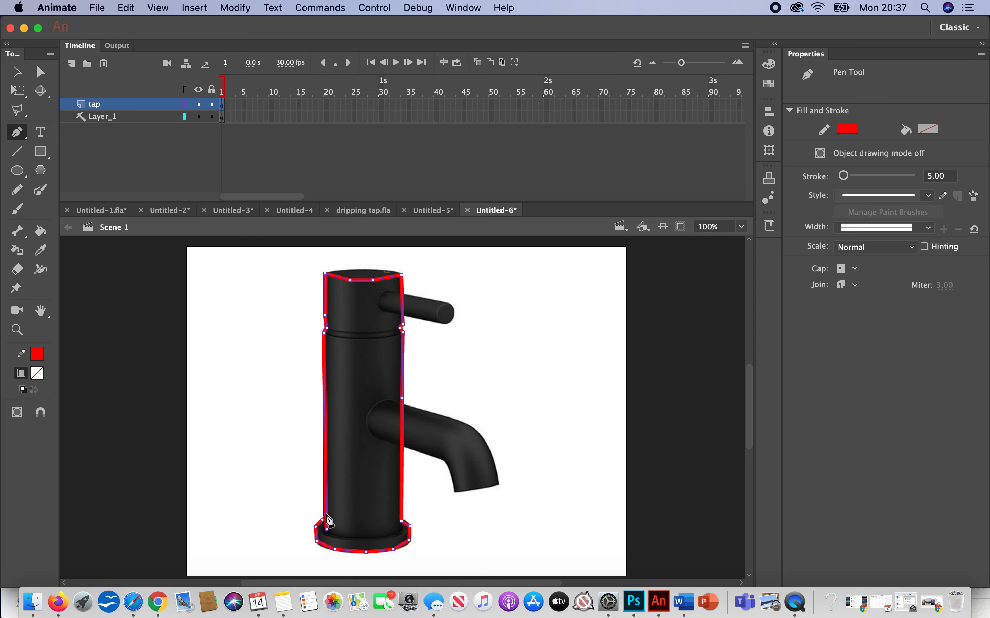
{"action": "left_click", "coordinate": [327, 519]}
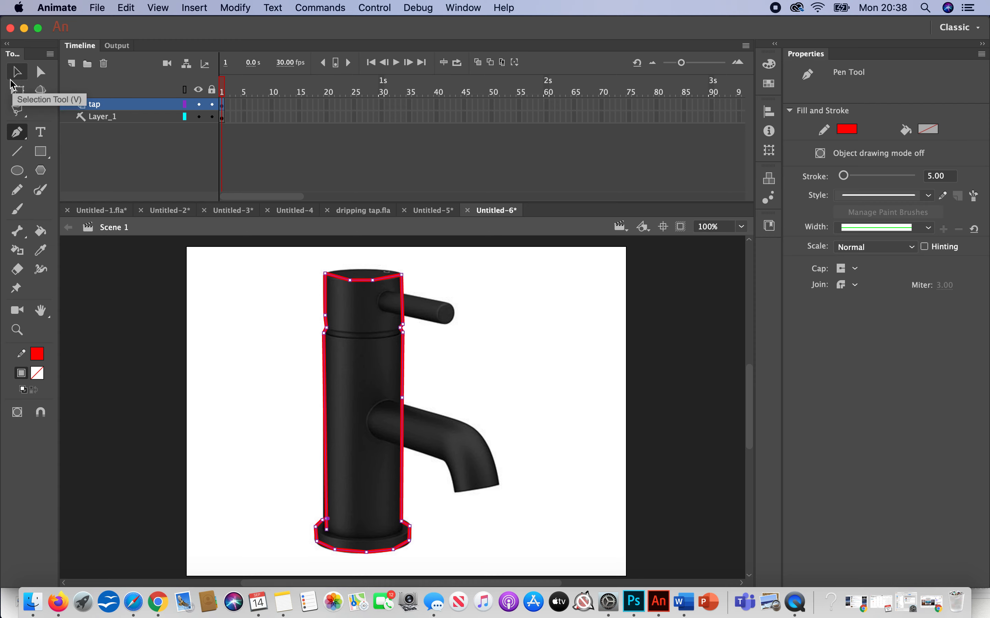
Step: Trace the spout with the Pen tool, starting and ending on the right edge of the tap's body
{"action": "left_click", "coordinate": [405, 404]}
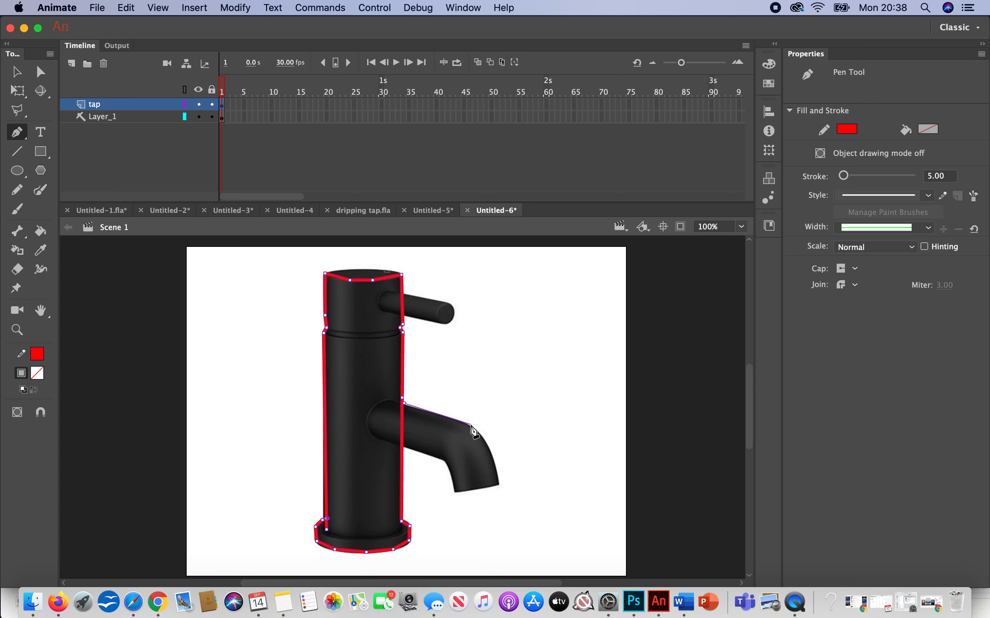
{"action": "left_click", "coordinate": [471, 426]}
{"action": "left_click", "coordinate": [486, 444]}
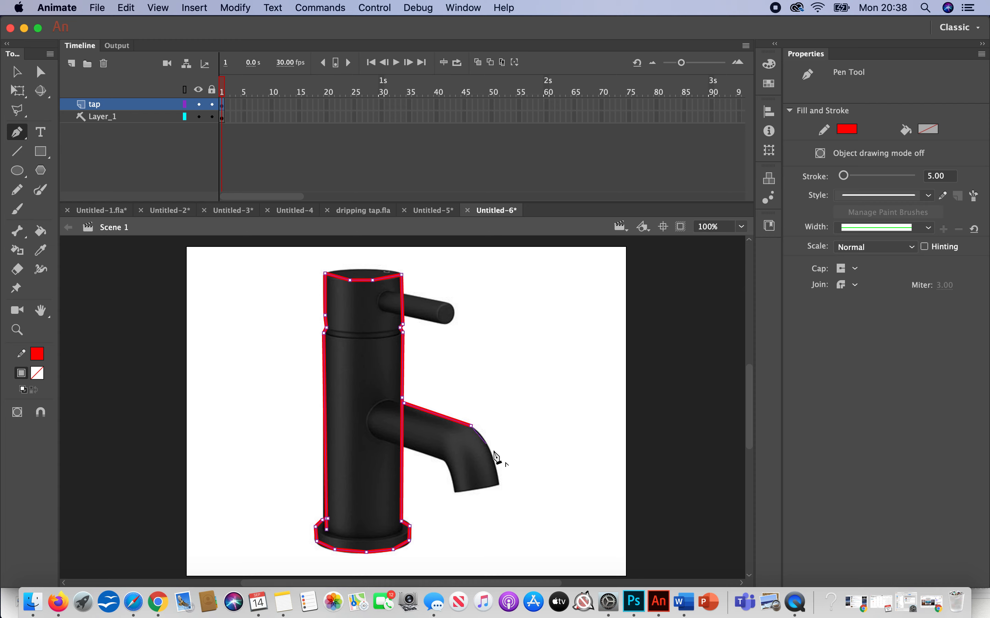
{"action": "left_click", "coordinate": [497, 476]}
{"action": "left_click", "coordinate": [496, 486]}
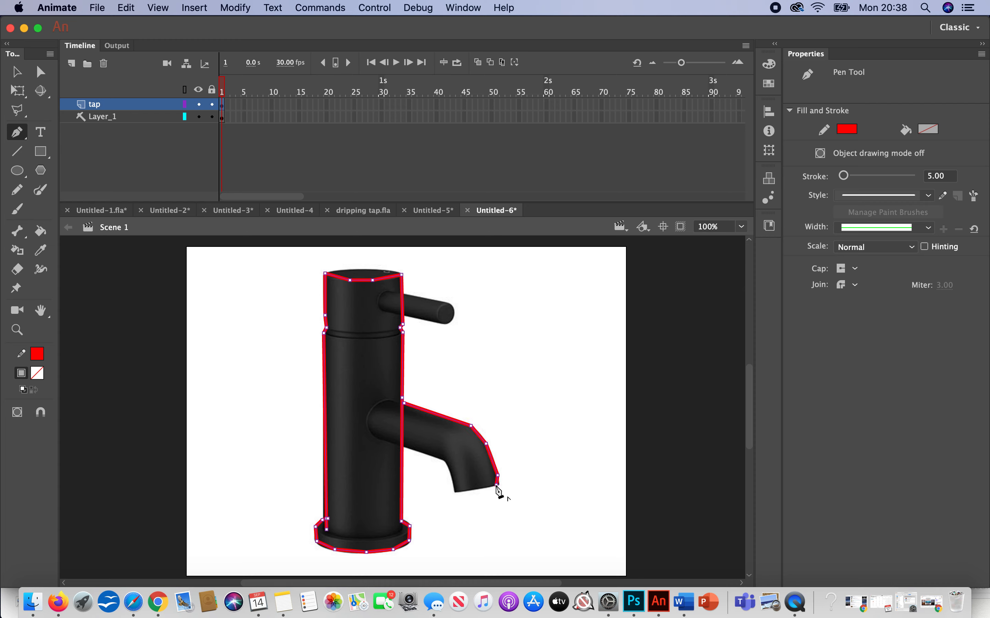
{"action": "left_click", "coordinate": [455, 491]}
{"action": "left_click", "coordinate": [446, 460]}
{"action": "left_click", "coordinate": [403, 446]}
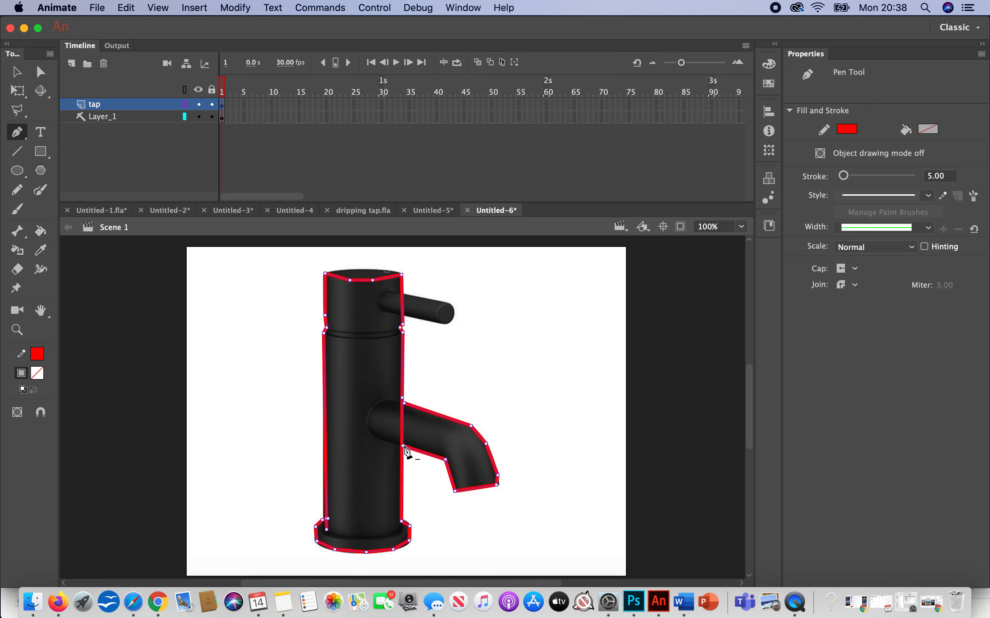
Step: Trace the tap's handle with the Pen tool as a closed outline attached to the body
{"action": "left_click", "coordinate": [404, 293]}
{"action": "left_click", "coordinate": [446, 304]}
{"action": "left_click", "coordinate": [441, 315]}
{"action": "left_click", "coordinate": [444, 322]}
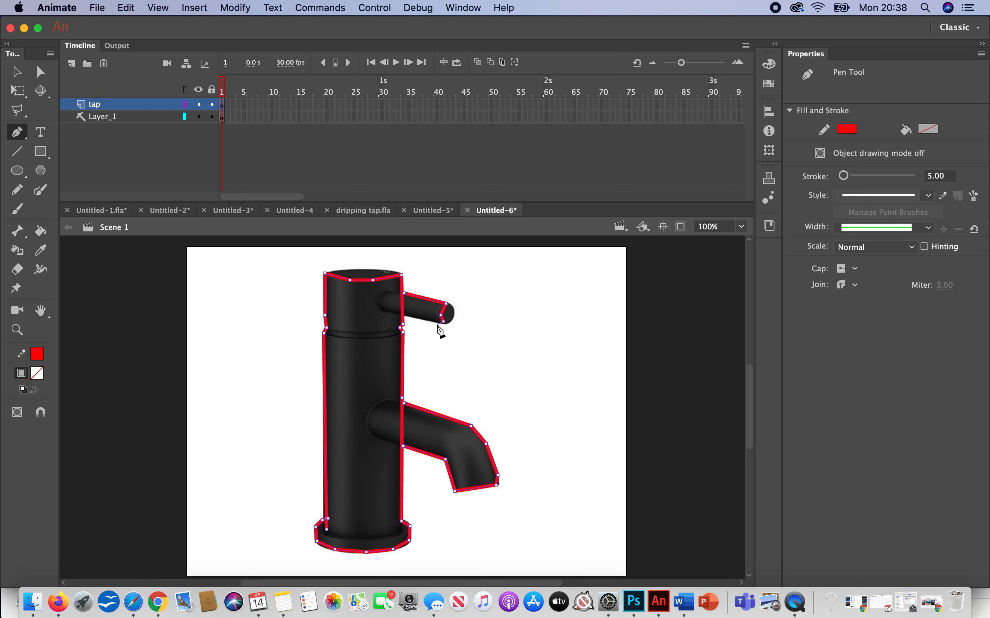
{"action": "left_click", "coordinate": [404, 316]}
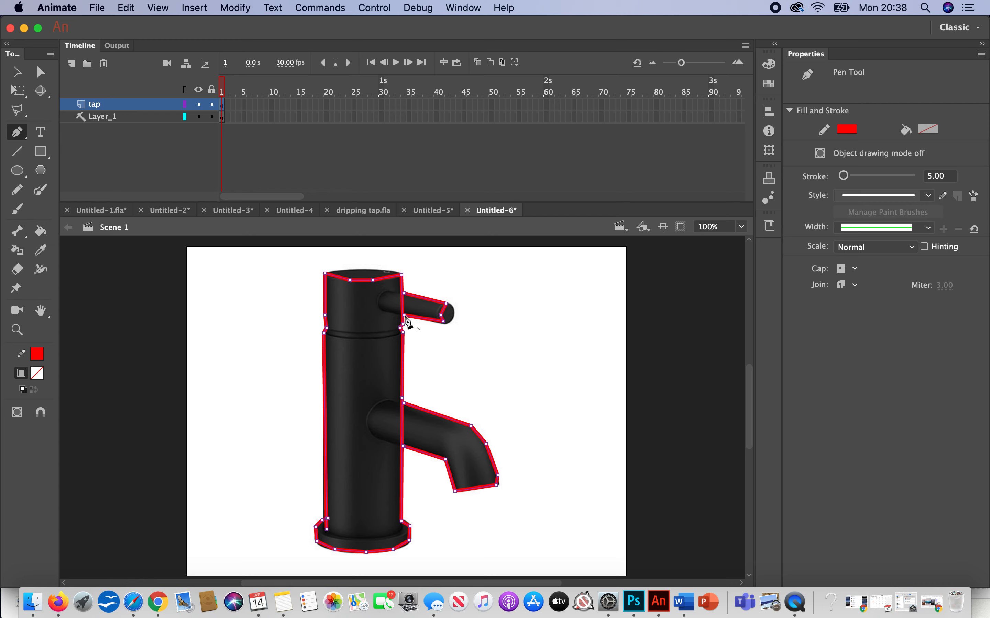
{"action": "left_click", "coordinate": [405, 293]}
Step: Bend the top edge of the tap's body outline slightly downward with the Selection tool, and select the body outline
{"action": "left_click", "coordinate": [16, 72]}
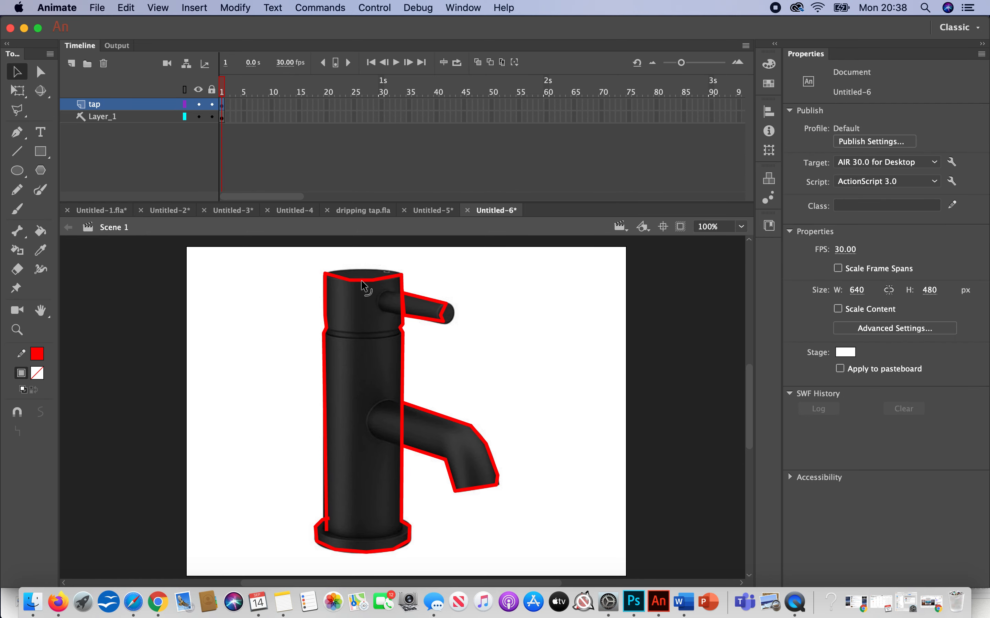
{"action": "left_click_drag", "start_coordinate": [361, 281], "coordinate": [362, 282]}
{"action": "left_click", "coordinate": [327, 309]}
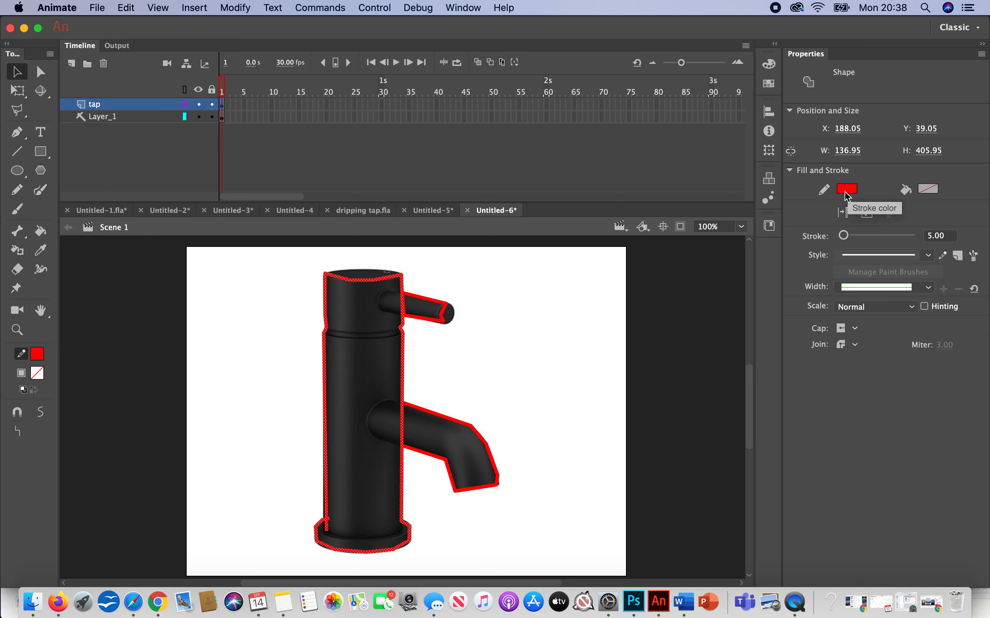
Step: Choose the Ink Bottle tool and set the fill colour to dark grey
{"action": "left_click", "coordinate": [24, 260]}
{"action": "left_click", "coordinate": [30, 374]}
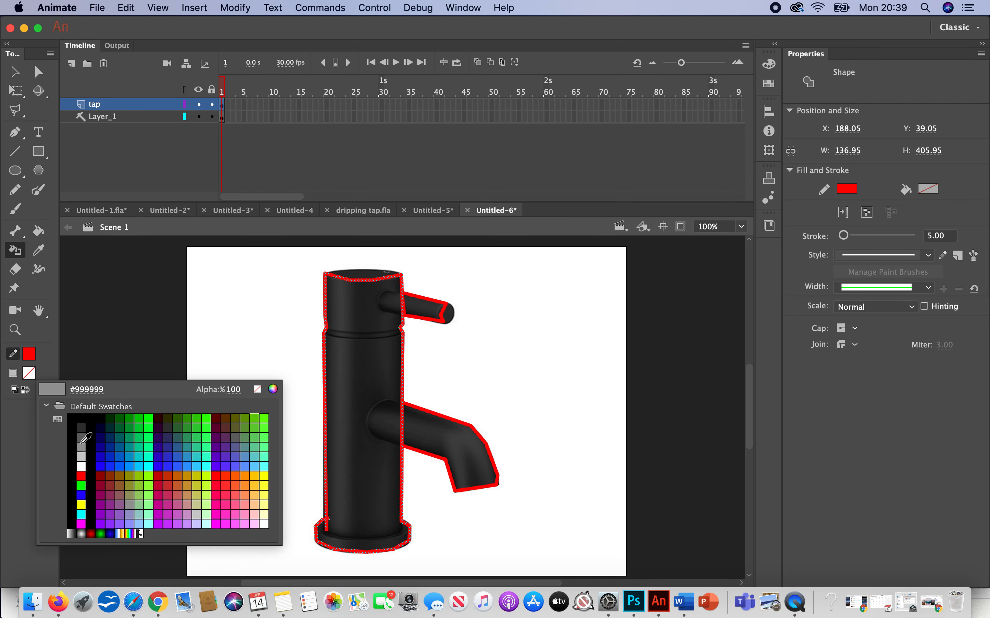
{"action": "left_click", "coordinate": [81, 427]}
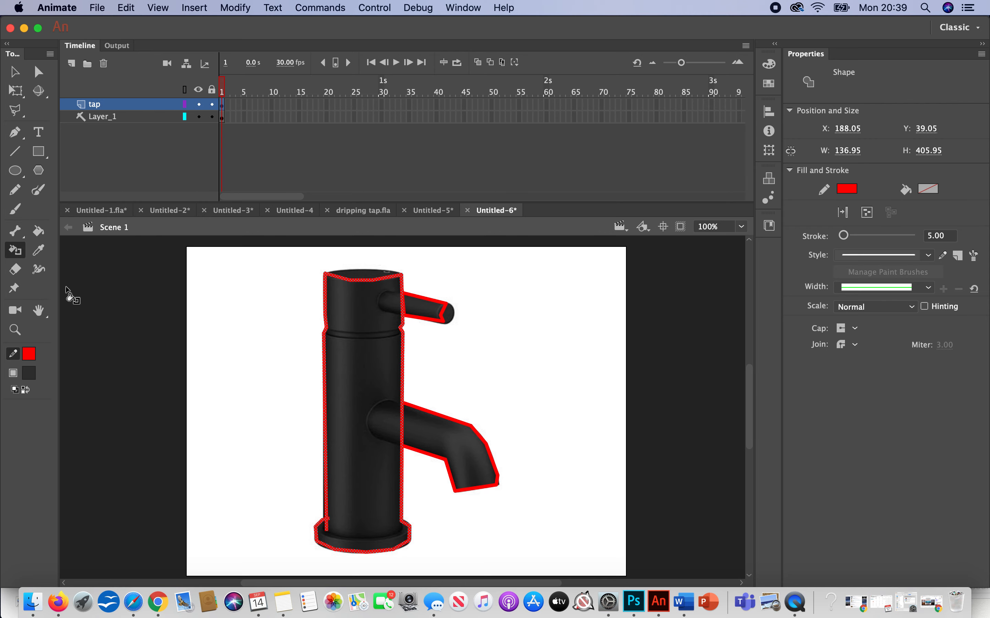
Step: Fill the tap's body outline with a medium grey using the Paint Bucket tool
{"action": "left_click_drag", "start_coordinate": [58, 292], "coordinate": [39, 373]}
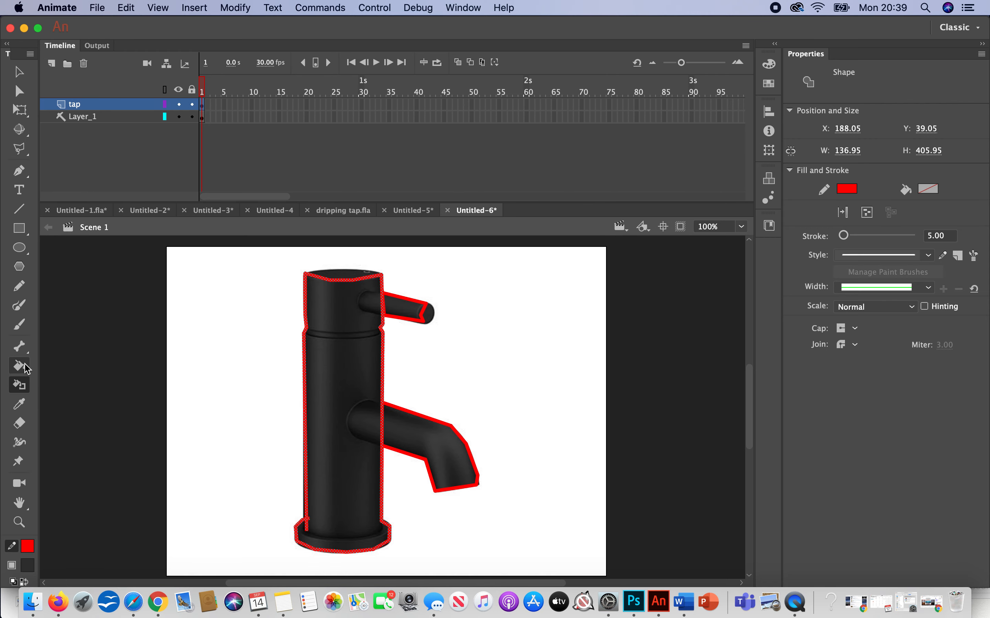
{"action": "left_click", "coordinate": [23, 366]}
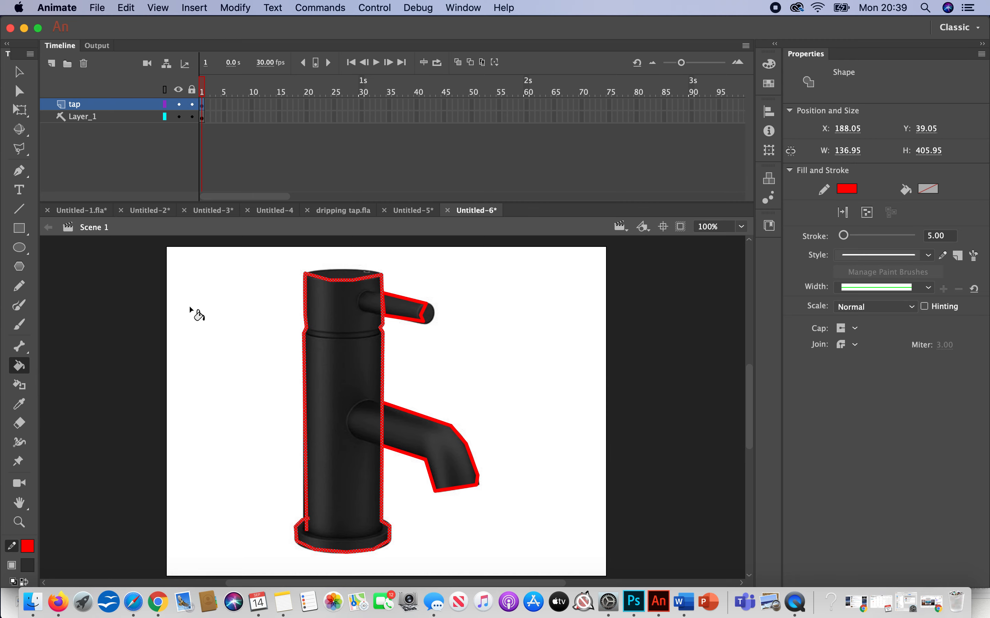
{"action": "left_click", "coordinate": [28, 567]}
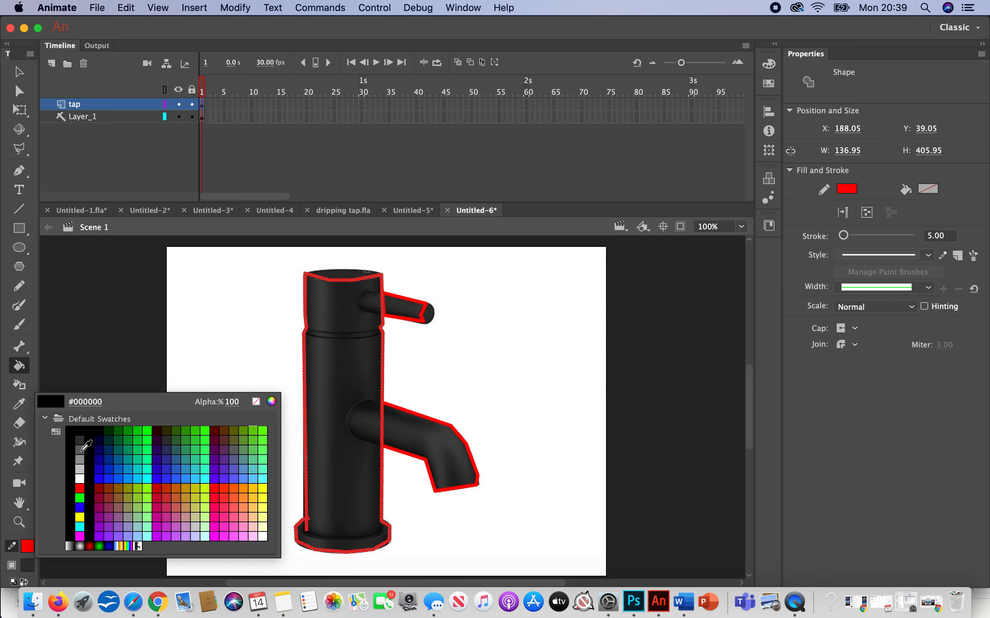
{"action": "left_click", "coordinate": [80, 449]}
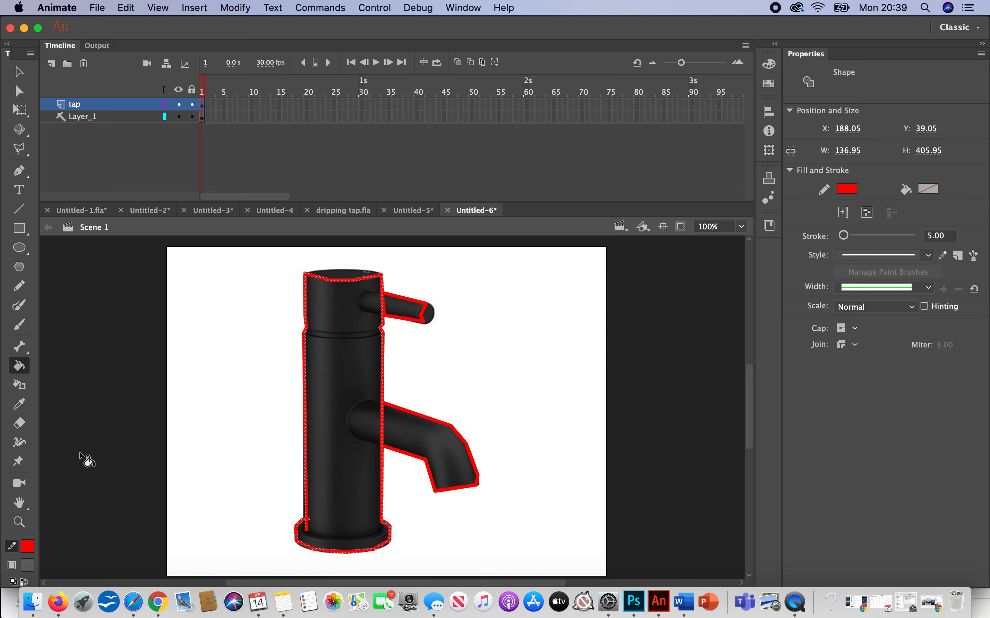
{"action": "left_click", "coordinate": [338, 373]}
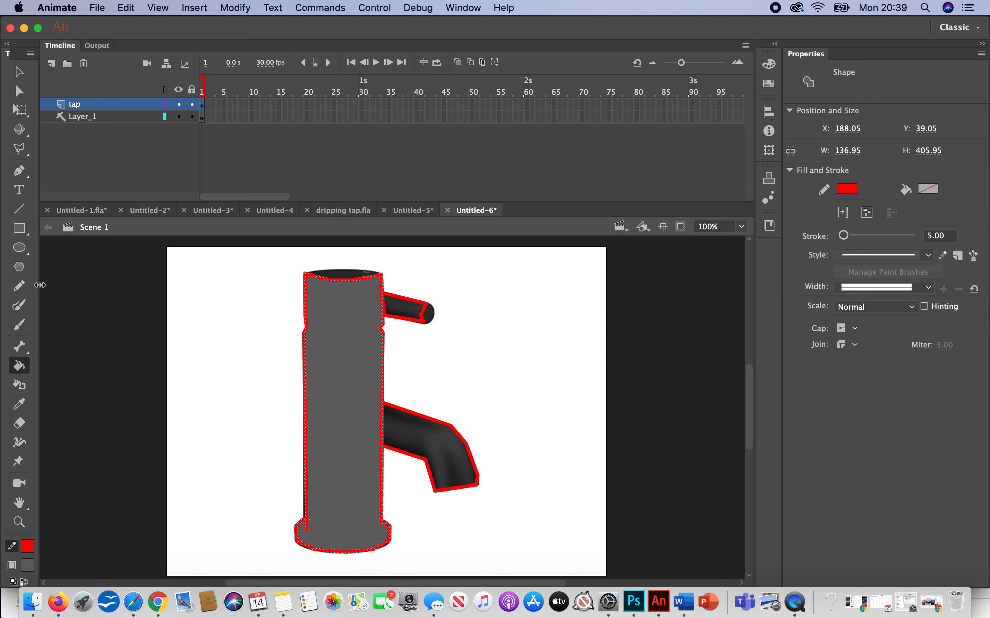
{"action": "left_click_drag", "start_coordinate": [39, 286], "coordinate": [57, 294]}
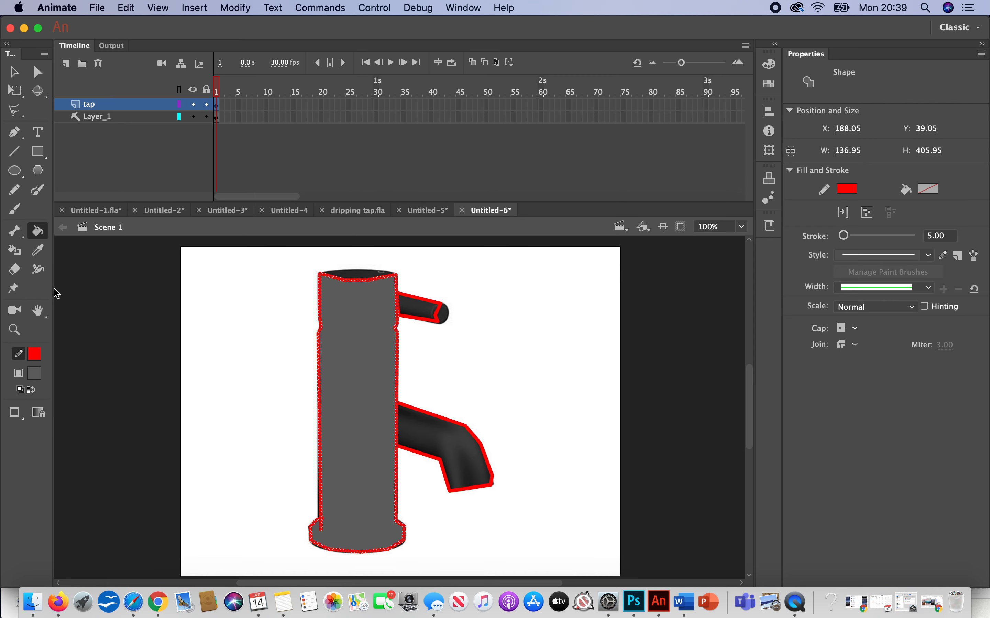
Step: Set the Paint Bucket to Close Medium Gaps and fill the tap's spout and handle with the medium grey
{"action": "left_click", "coordinate": [16, 413]}
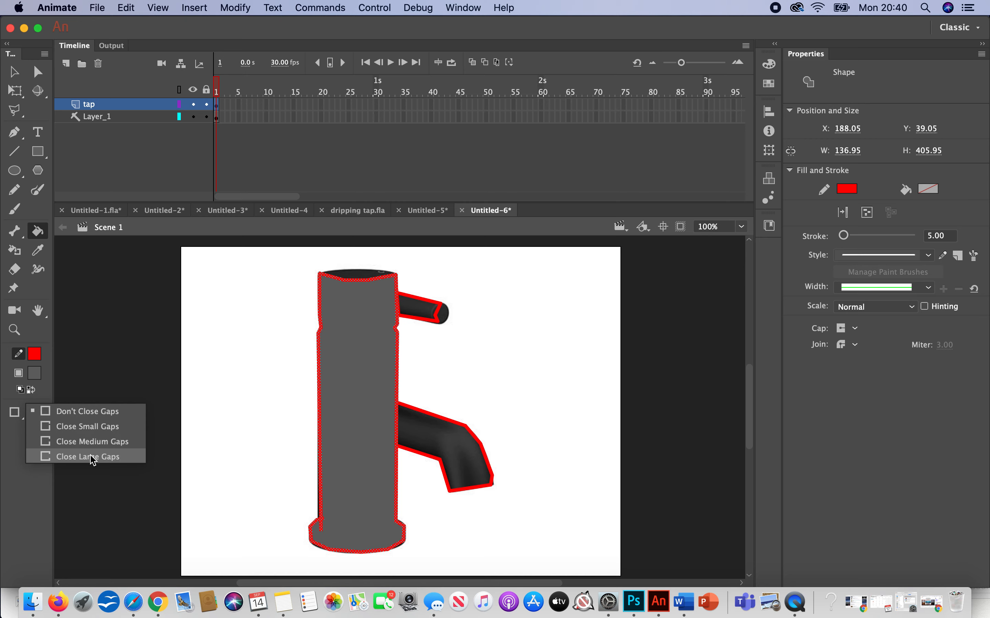
{"action": "left_click", "coordinate": [104, 427]}
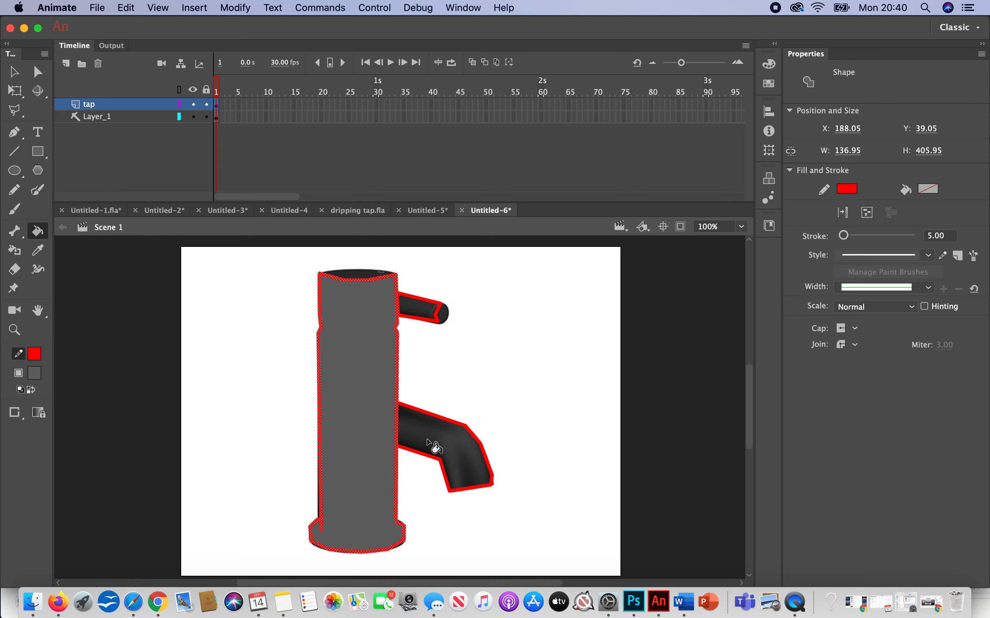
{"action": "left_click", "coordinate": [14, 413]}
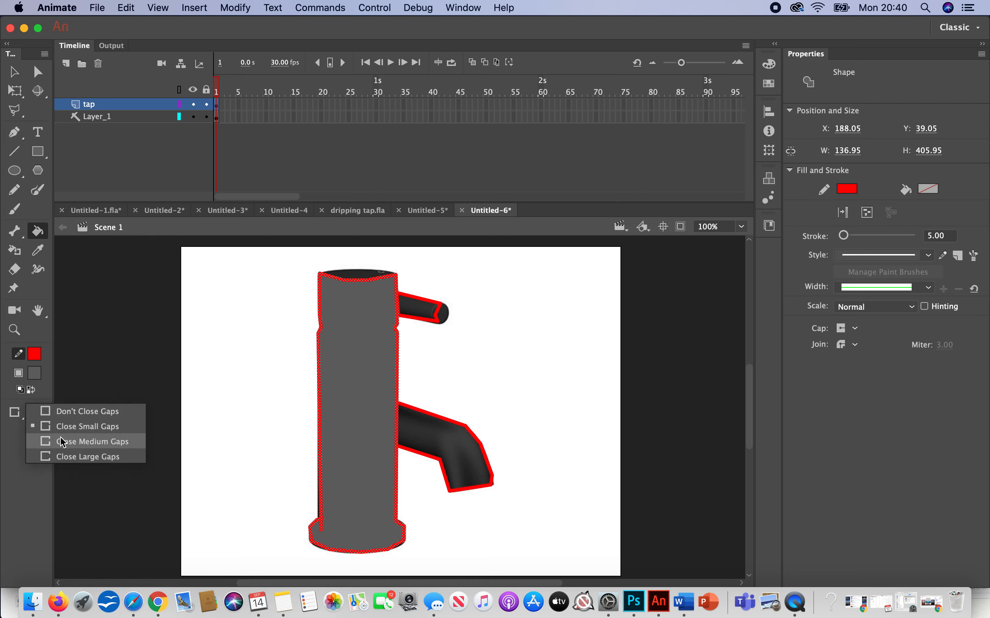
{"action": "left_click", "coordinate": [66, 442]}
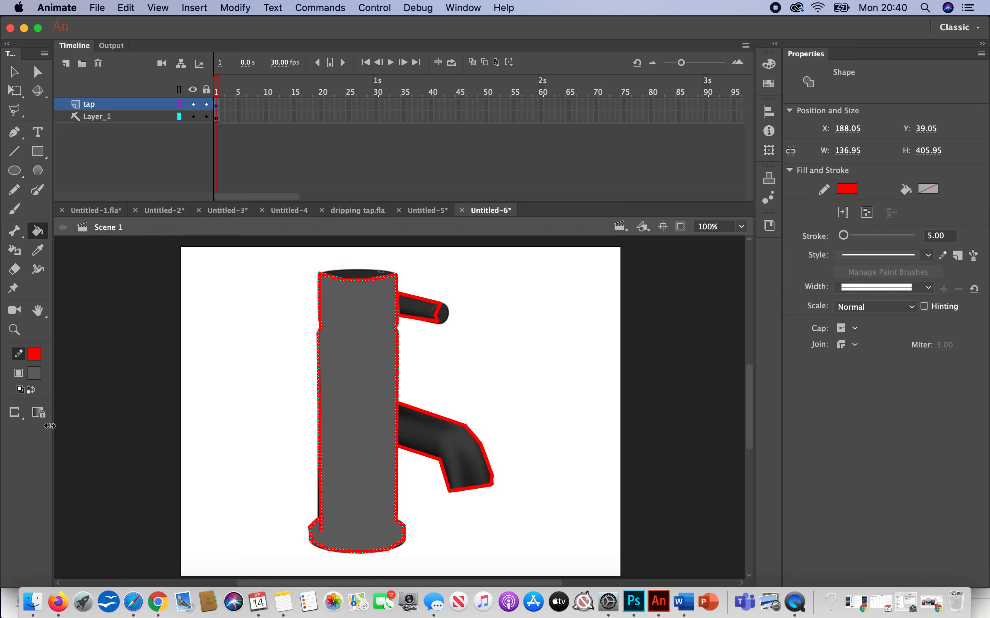
{"action": "left_click", "coordinate": [438, 442]}
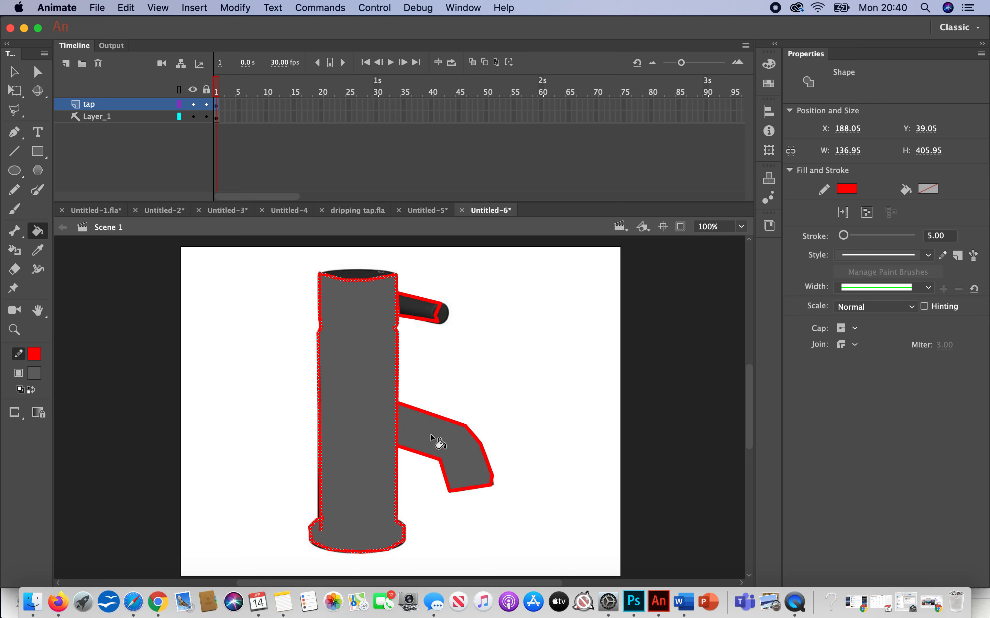
{"action": "left_click", "coordinate": [419, 309]}
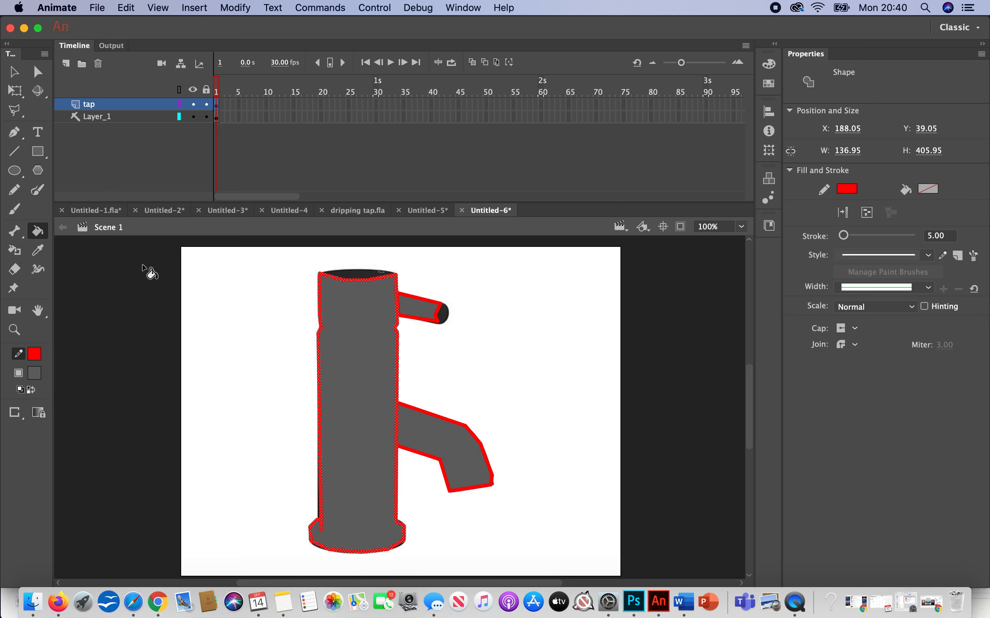
Step: Try to recolour both the fill and the outline of the tap's body dark grey
{"action": "left_click", "coordinate": [17, 73]}
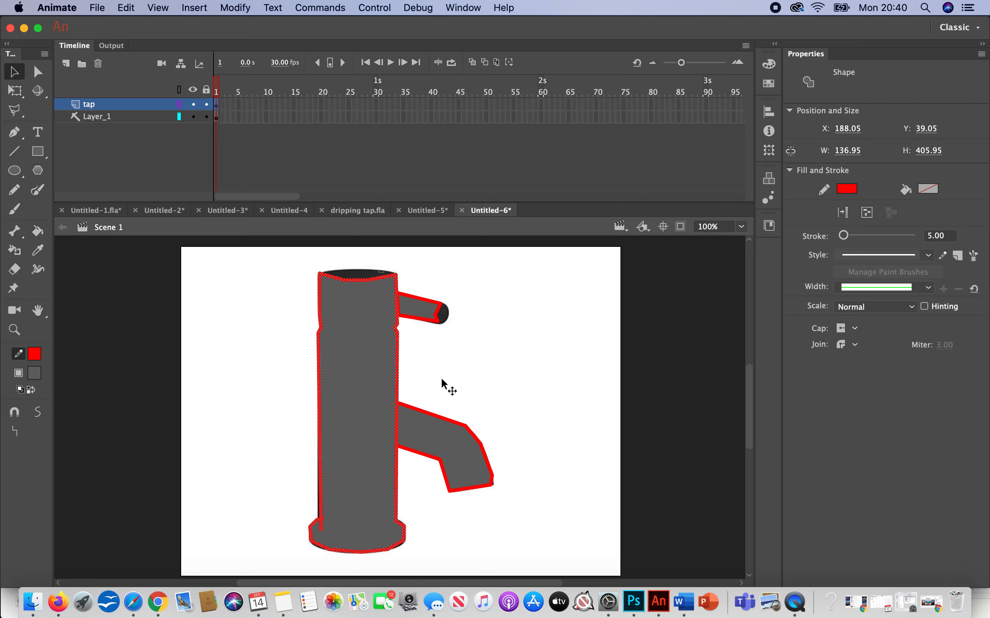
{"action": "double_click", "coordinate": [395, 423]}
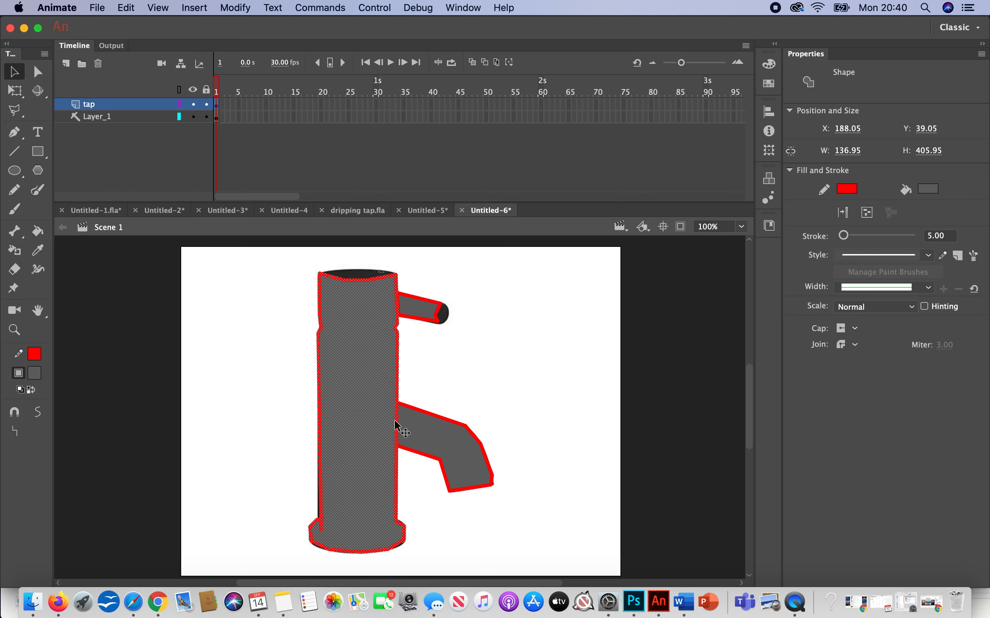
{"action": "left_click", "coordinate": [42, 374]}
{"action": "left_click", "coordinate": [87, 429]}
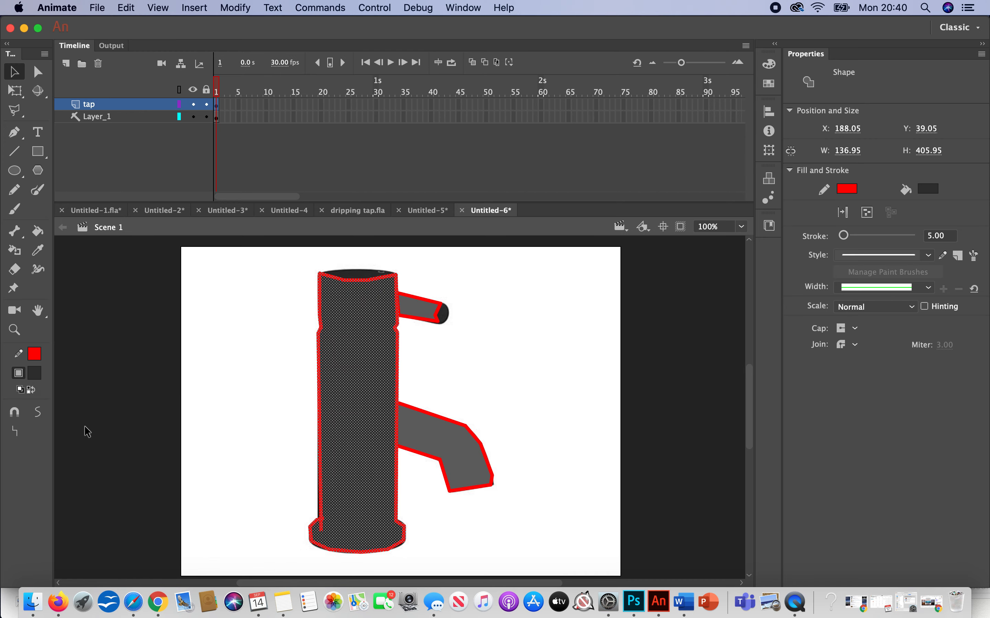
{"action": "left_click", "coordinate": [39, 355]}
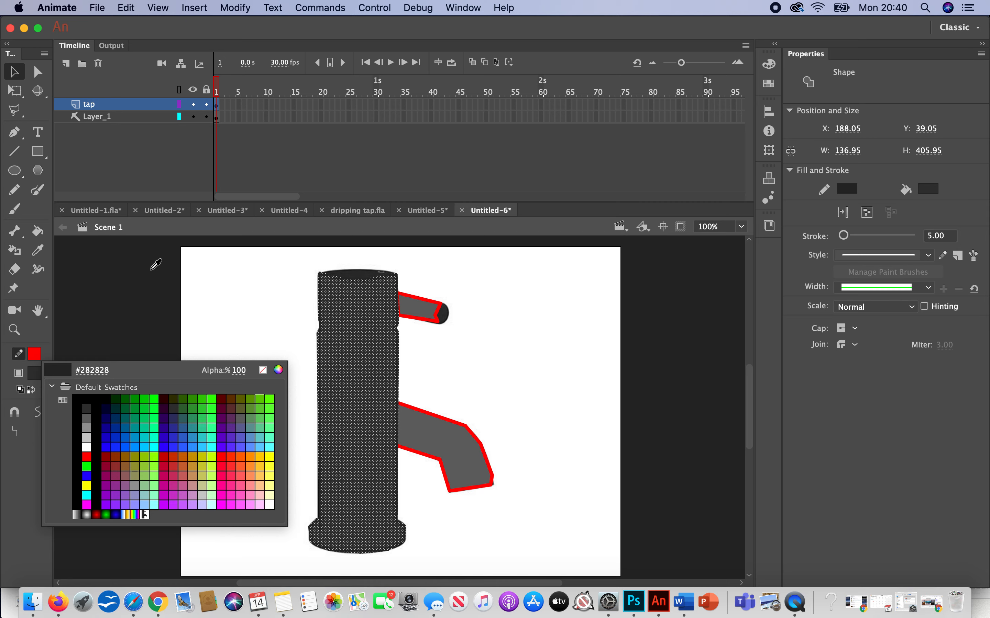
{"action": "left_click", "coordinate": [151, 270]}
{"action": "left_click", "coordinate": [151, 282]}
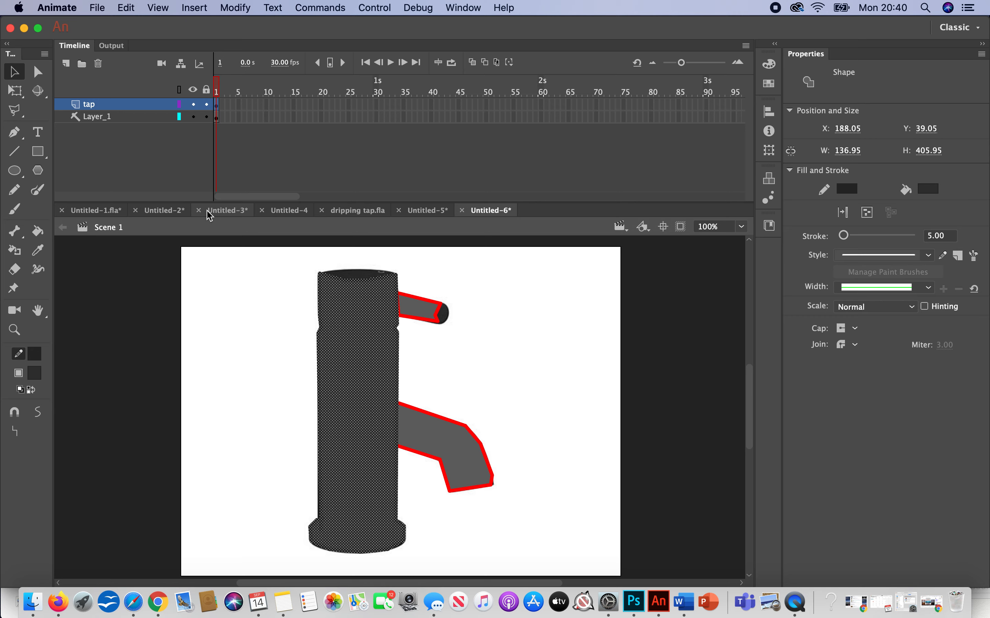
Step: Undo the dark recolouring of the tap's body outline and fill
{"action": "key", "text": "super+z"}
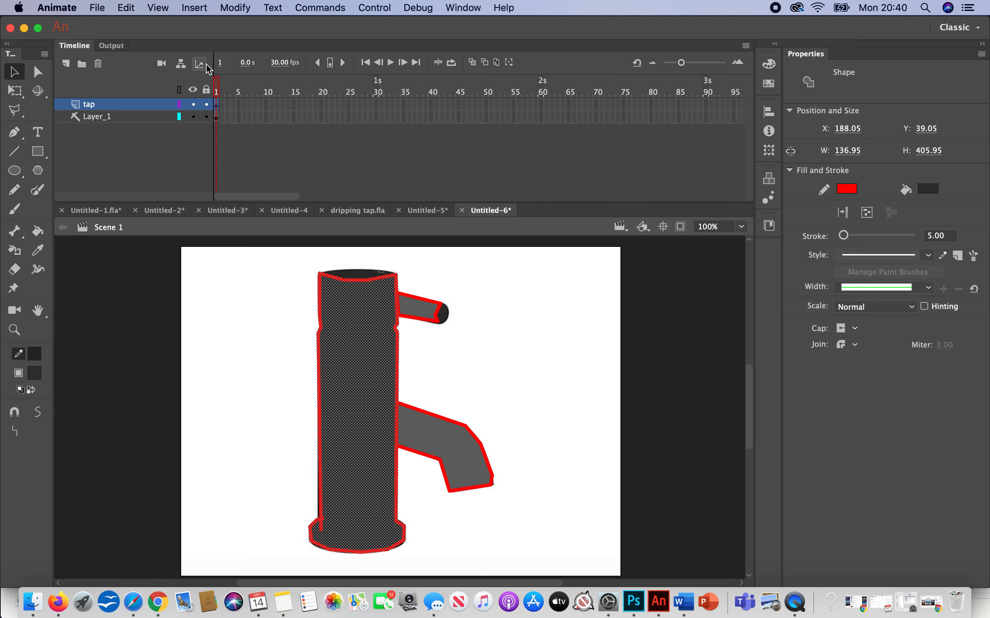
{"action": "left_click", "coordinate": [254, 402]}
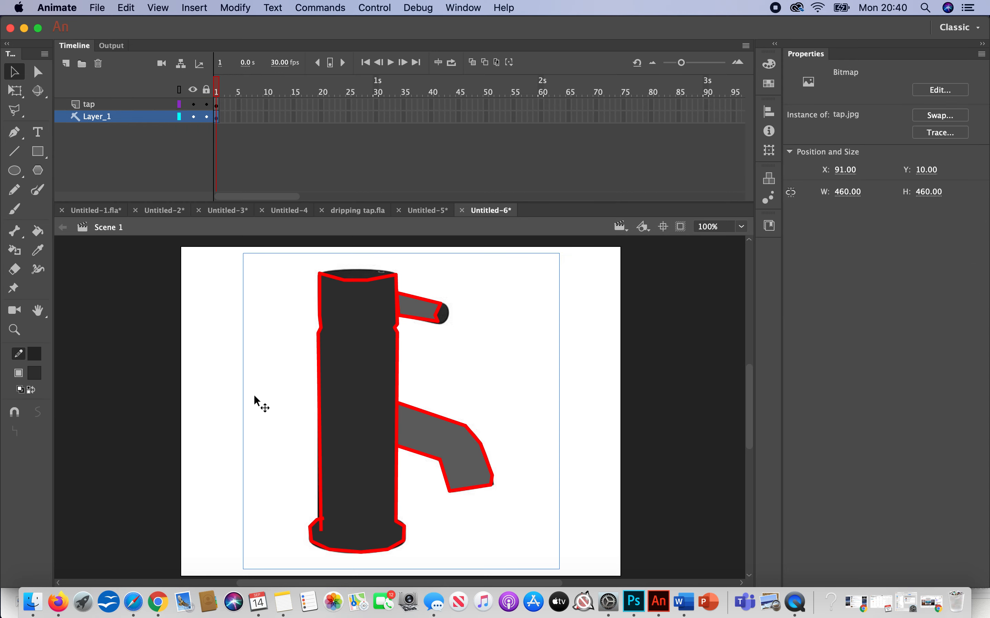
{"action": "double_click", "coordinate": [320, 431]}
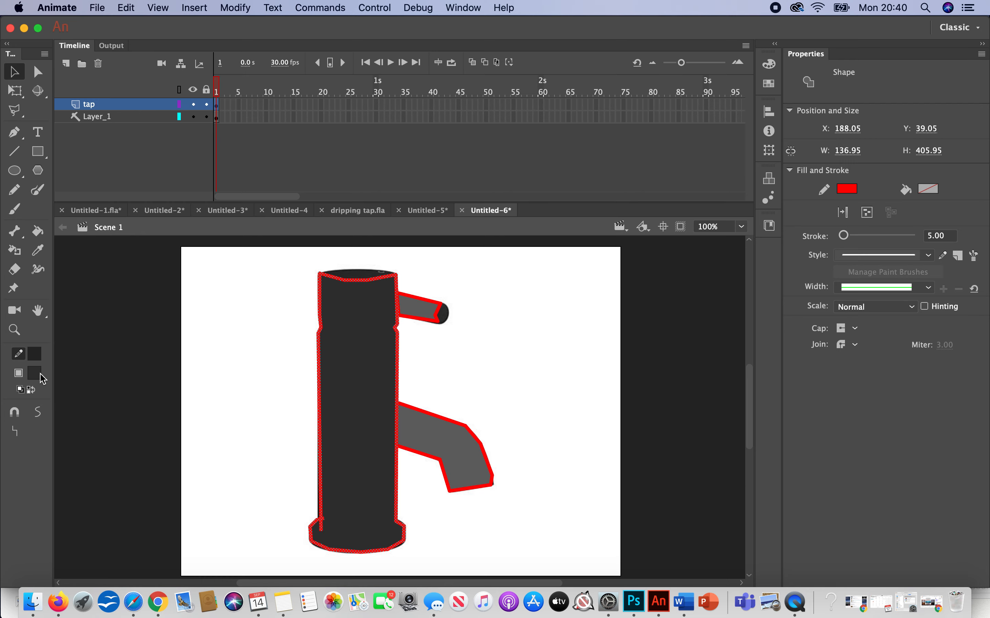
{"action": "left_click", "coordinate": [269, 363]}
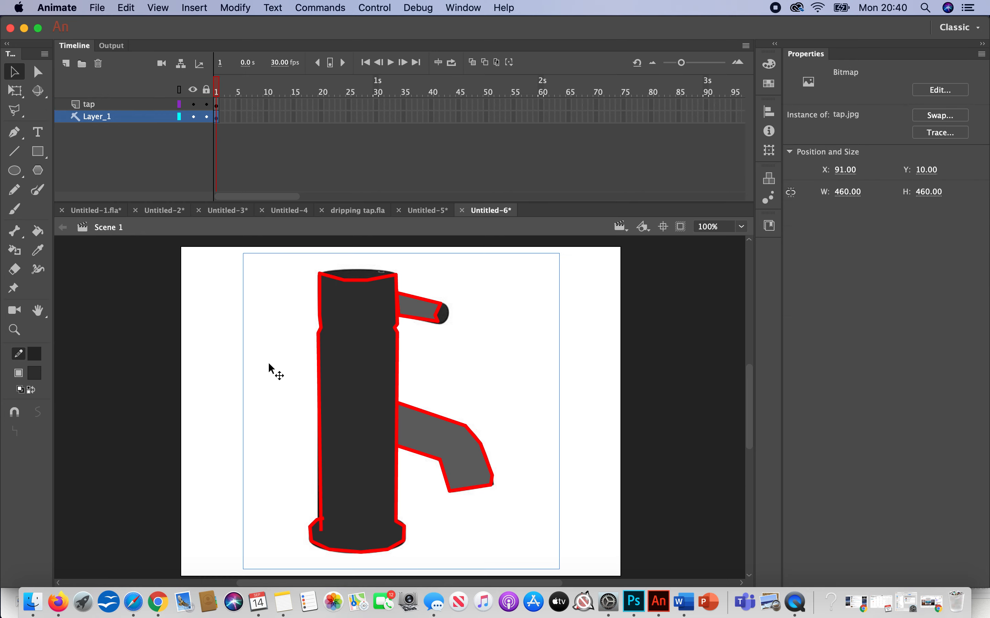
{"action": "key", "text": "super+z"}
{"action": "key", "text": "super+z"}
{"action": "key", "text": "super+z"}
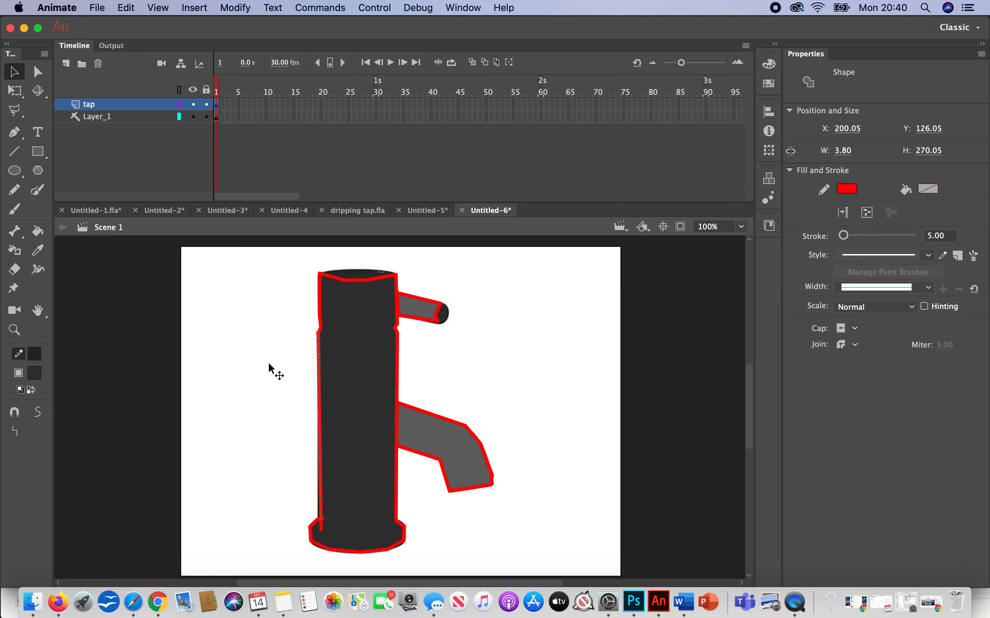
{"action": "key", "text": "super+z"}
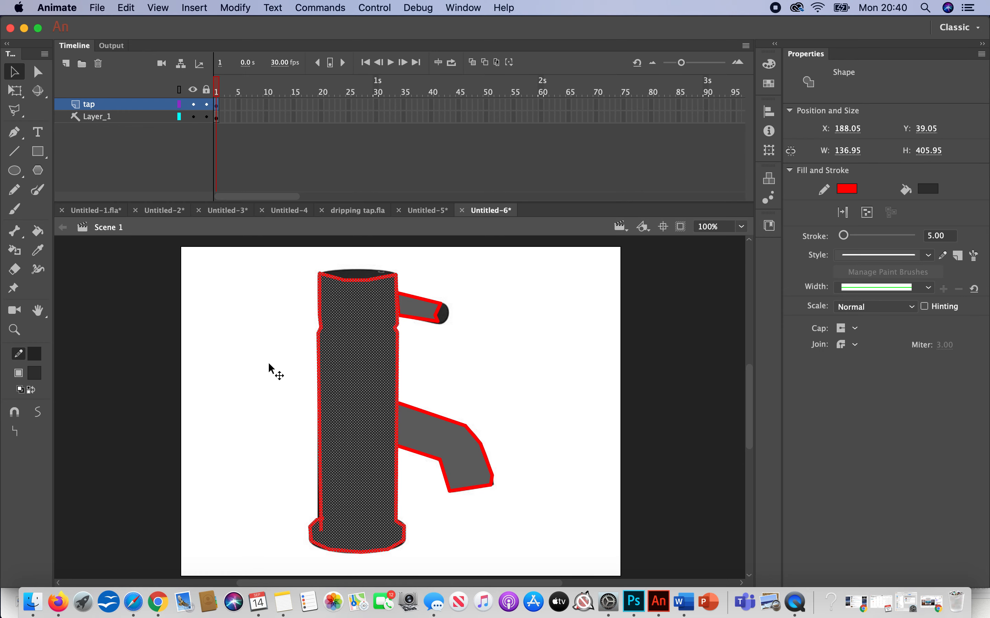
{"action": "key", "text": "super+z"}
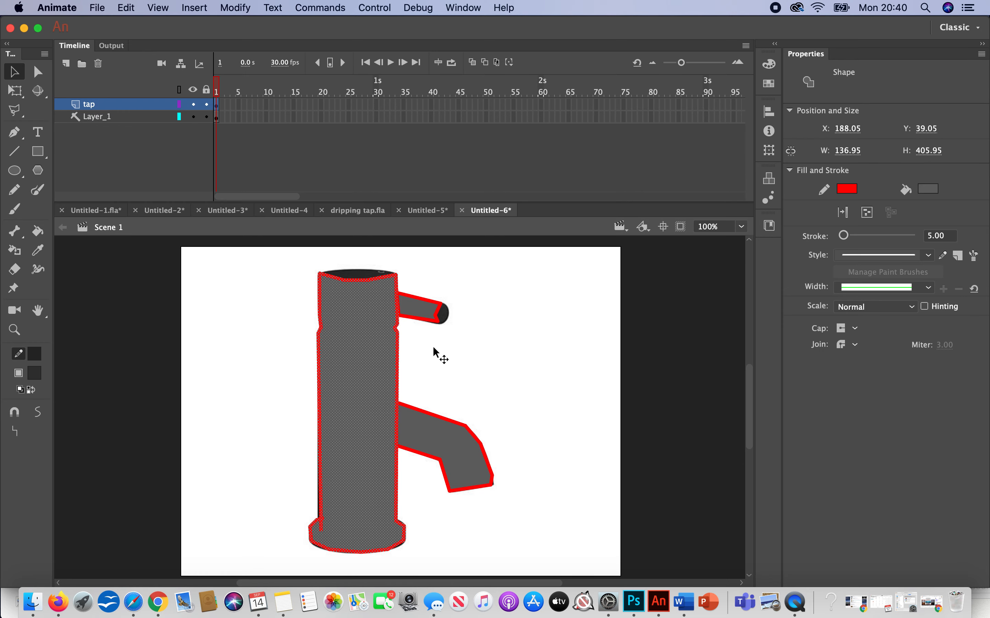
Step: Select the tap's body outline, choose dark grey #333333 as the fill colour, and recolour the outline's stroke #333333
{"action": "left_click", "coordinate": [564, 421]}
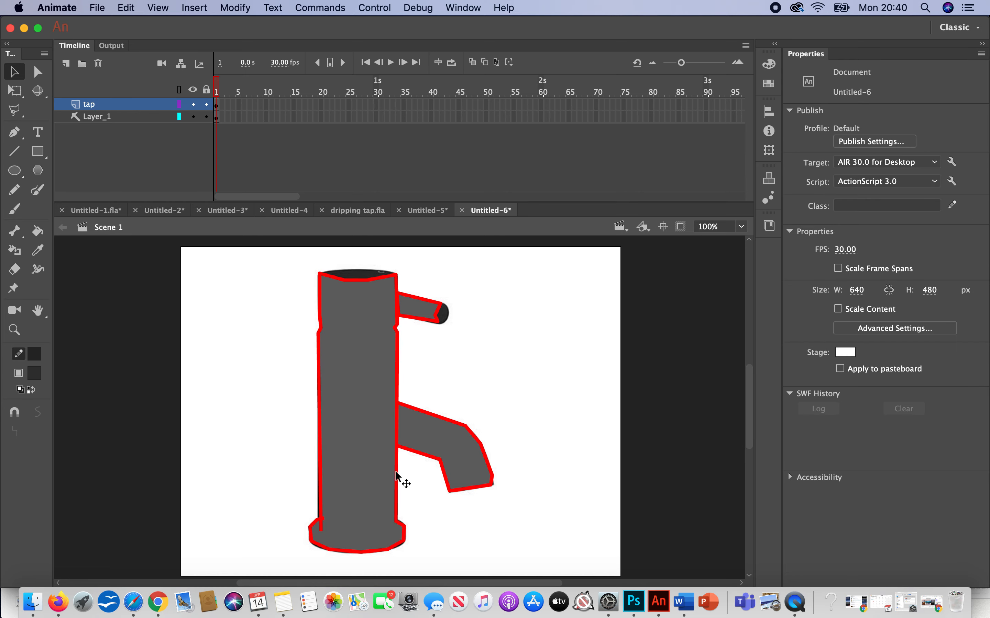
{"action": "double_click", "coordinate": [396, 473]}
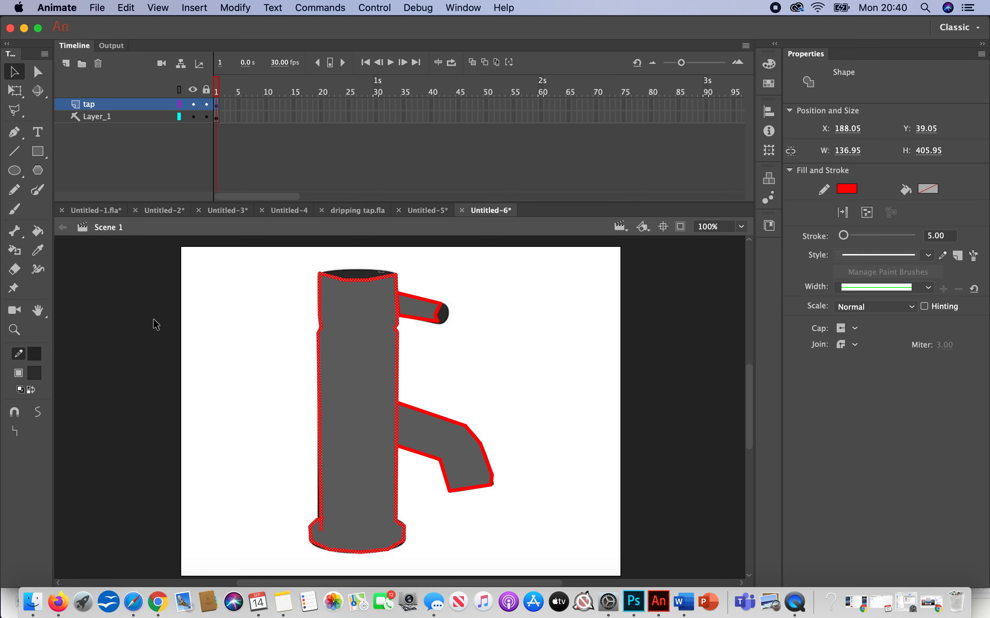
{"action": "left_click", "coordinate": [35, 374]}
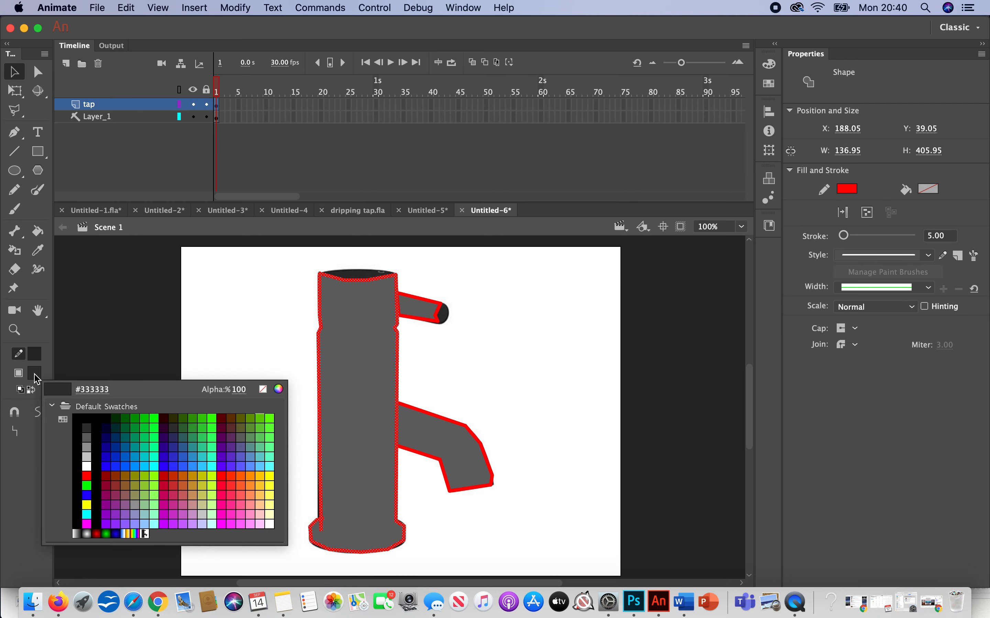
{"action": "left_click", "coordinate": [88, 429]}
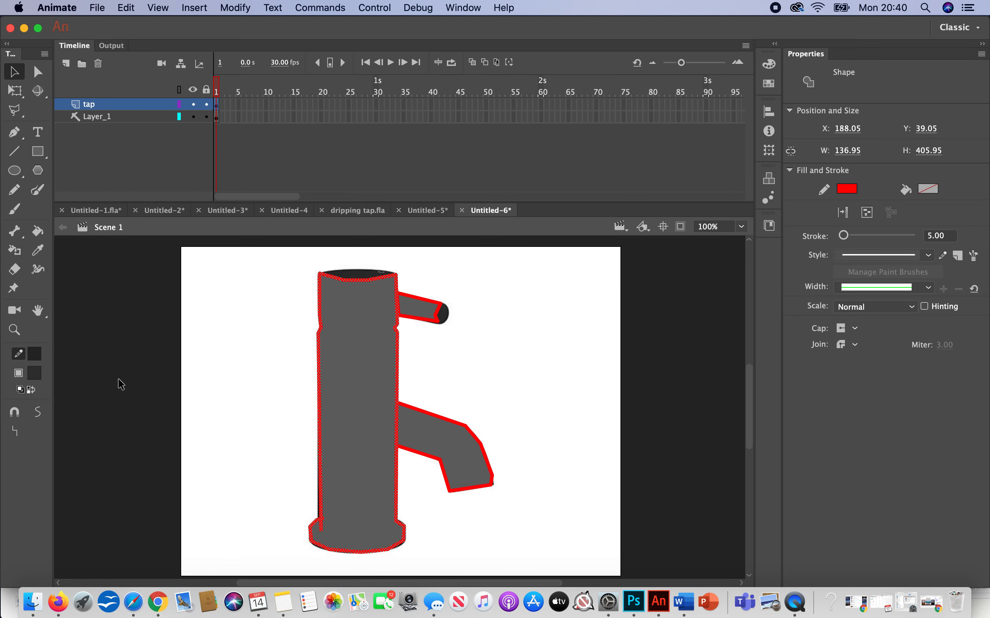
{"action": "left_click", "coordinate": [34, 354]}
{"action": "left_click", "coordinate": [86, 408]}
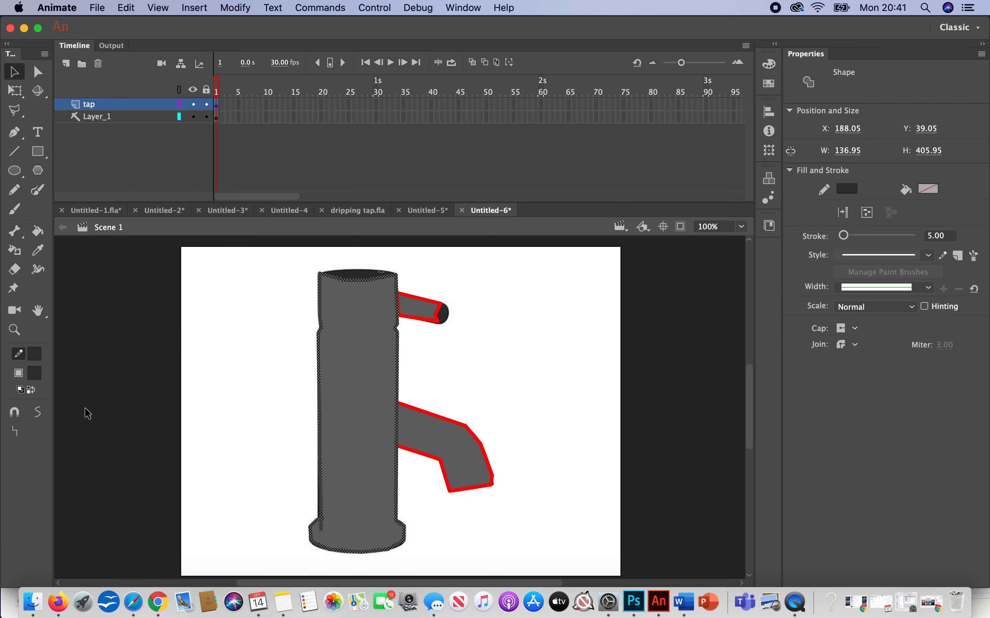
Step: Try to recolour the outline of the tap's handle dark grey #333333
{"action": "left_click", "coordinate": [427, 322]}
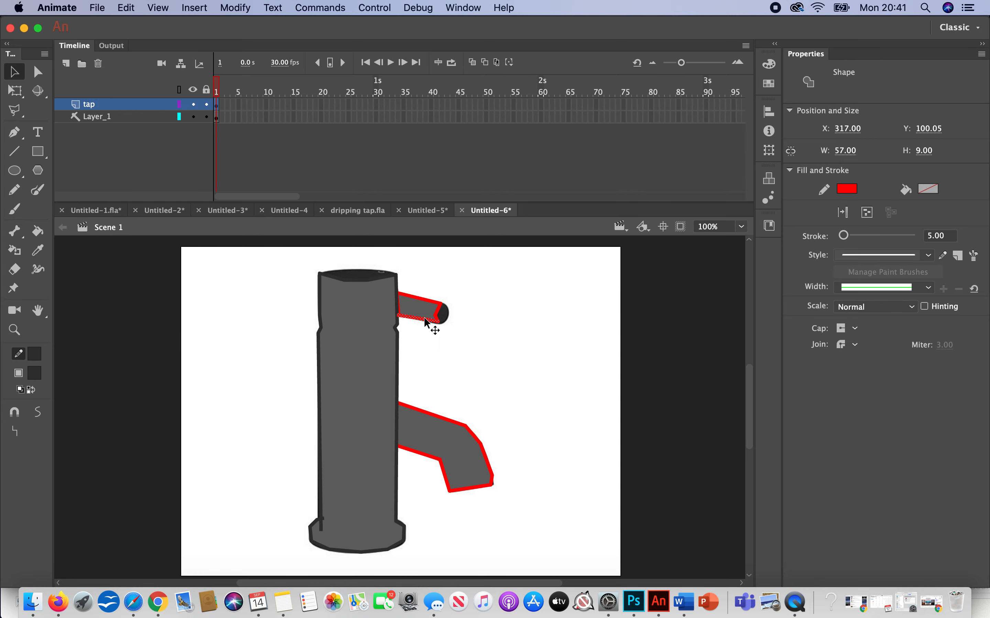
{"action": "left_click", "coordinate": [426, 319]}
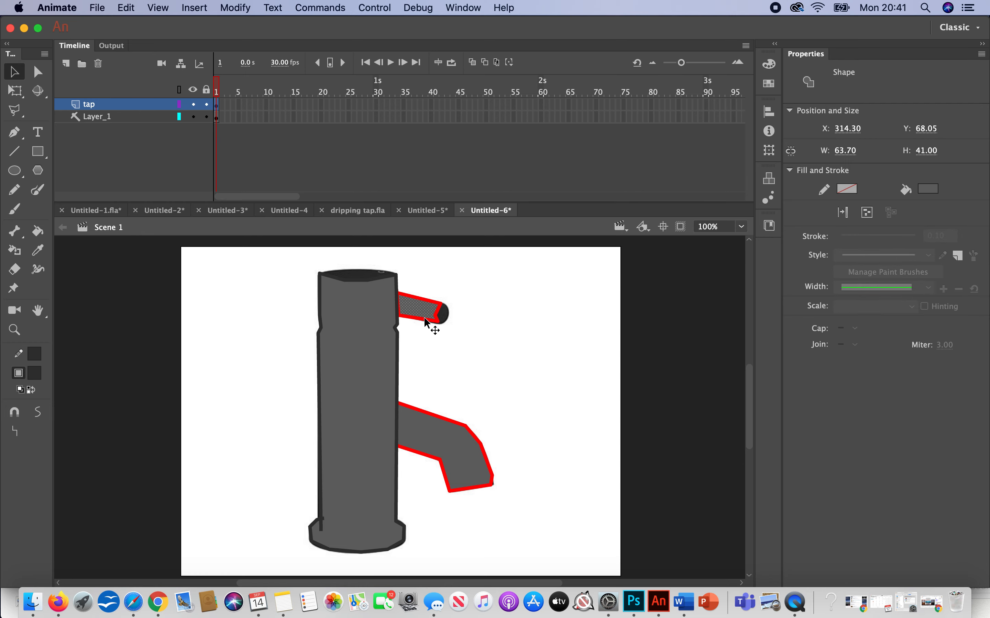
{"action": "left_click", "coordinate": [36, 358]}
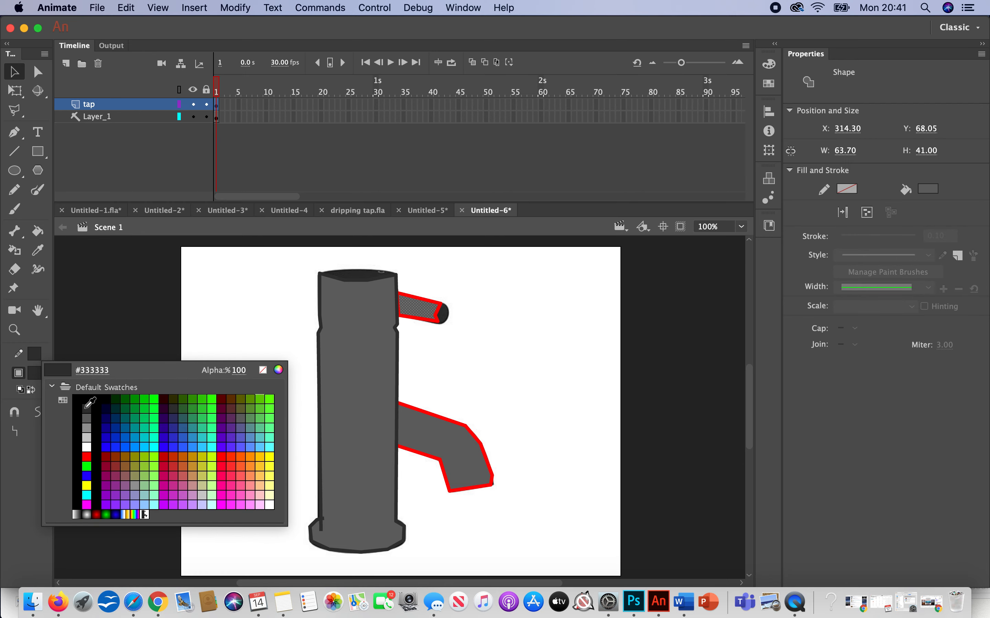
{"action": "left_click", "coordinate": [85, 408]}
{"action": "left_click", "coordinate": [227, 282]}
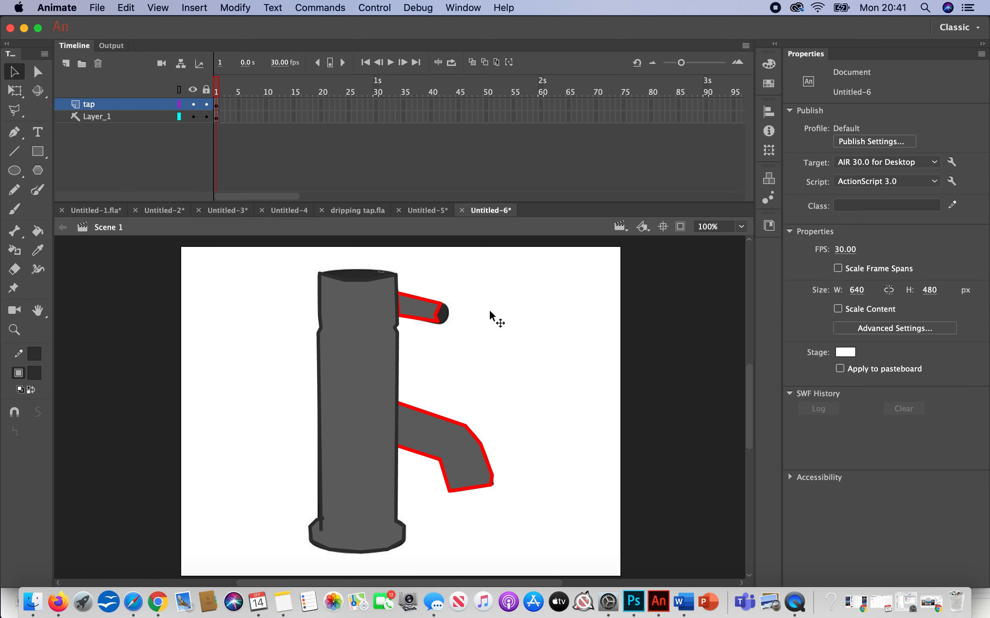
Step: Select the whole outline of the tap's handle, set its stroke to dark grey #333333, and deselect it
{"action": "left_click", "coordinate": [444, 322]}
{"action": "left_click", "coordinate": [435, 319]}
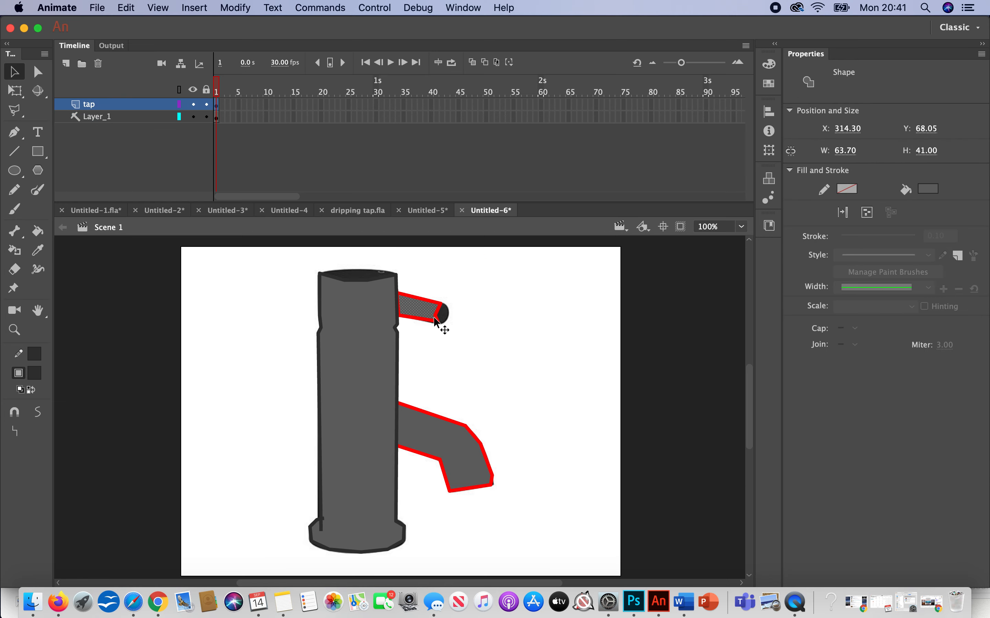
{"action": "double_click", "coordinate": [437, 320]}
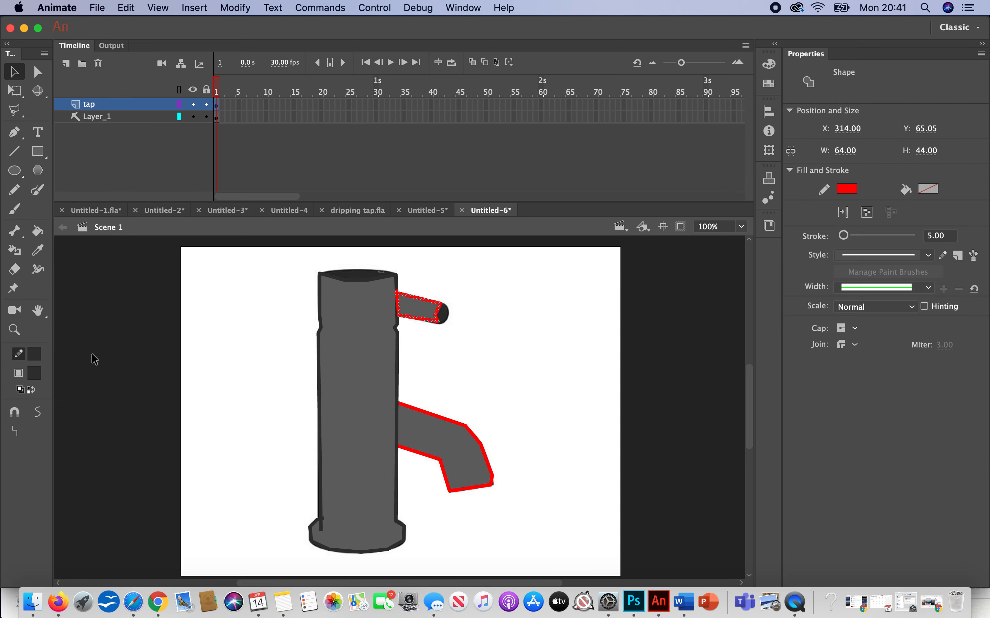
{"action": "left_click", "coordinate": [35, 354]}
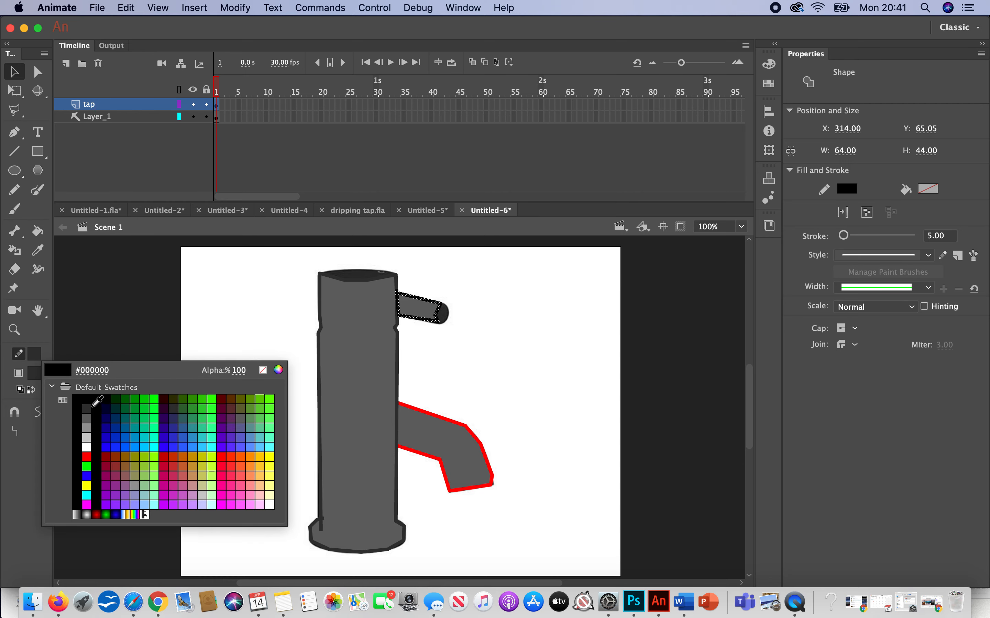
{"action": "left_click", "coordinate": [91, 406]}
{"action": "left_click", "coordinate": [483, 395]}
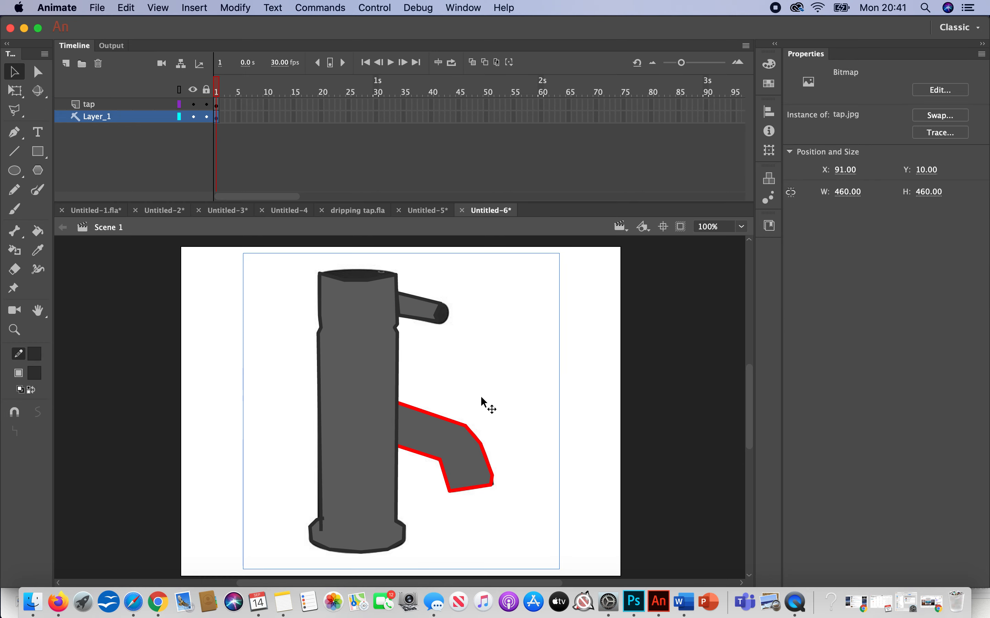
Step: Select the tap's spout outline and set its stroke to dark grey #333333
{"action": "left_click", "coordinate": [452, 422], "text": "shift"}
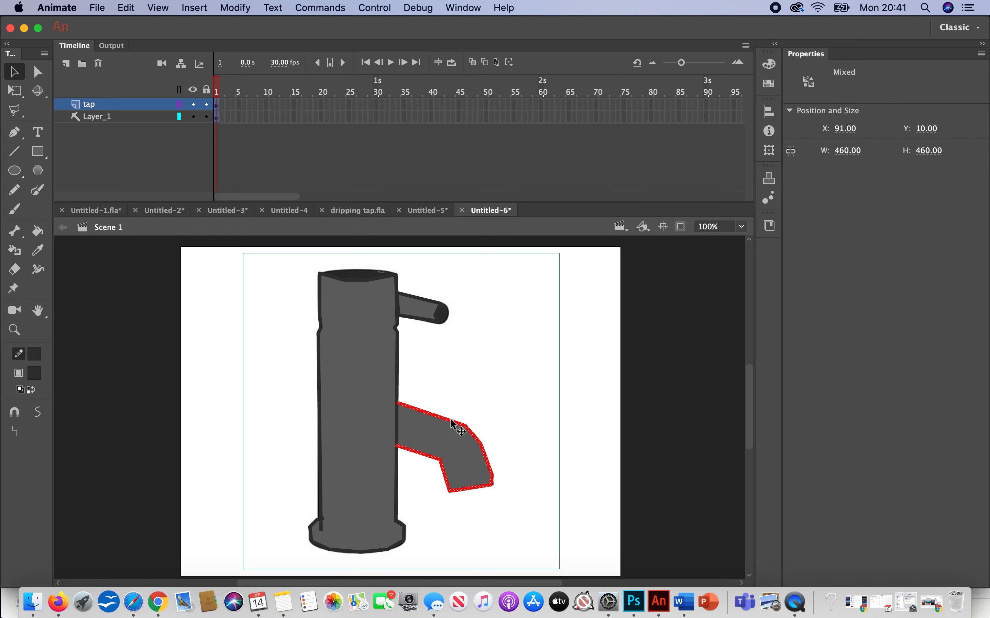
{"action": "left_click", "coordinate": [35, 354]}
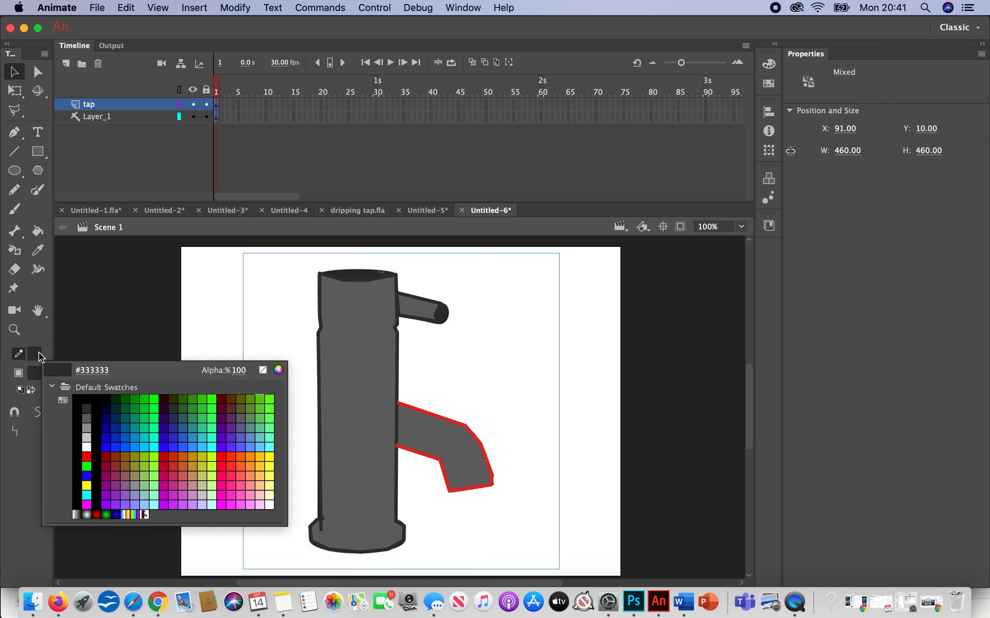
{"action": "left_click", "coordinate": [87, 409]}
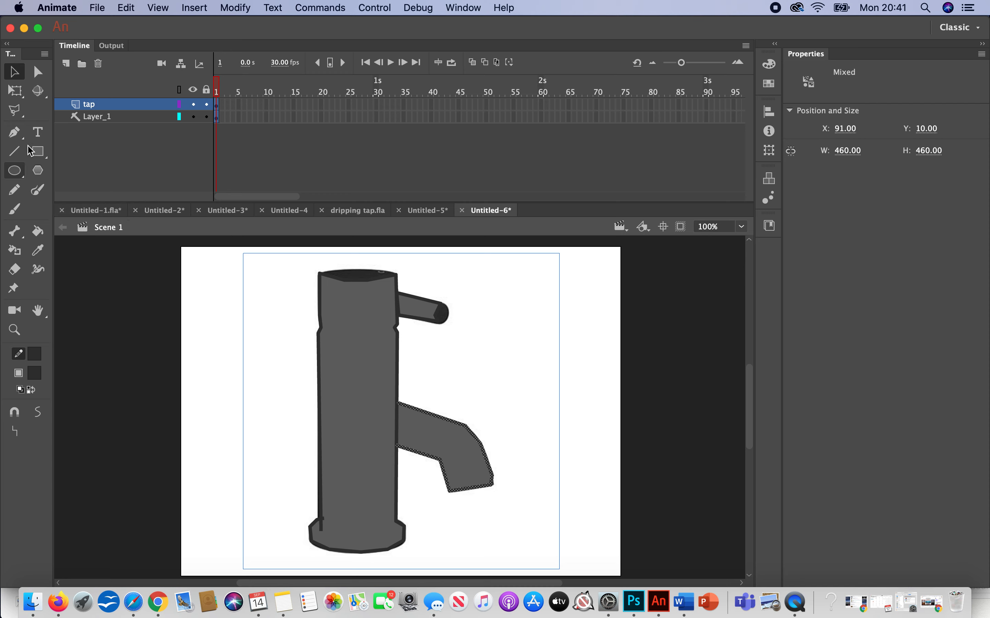
Step: Turn off the outline for the Oval tool, try to draw a dark grey oval over the tap's top, and hide Layer_1
{"action": "left_click", "coordinate": [15, 171]}
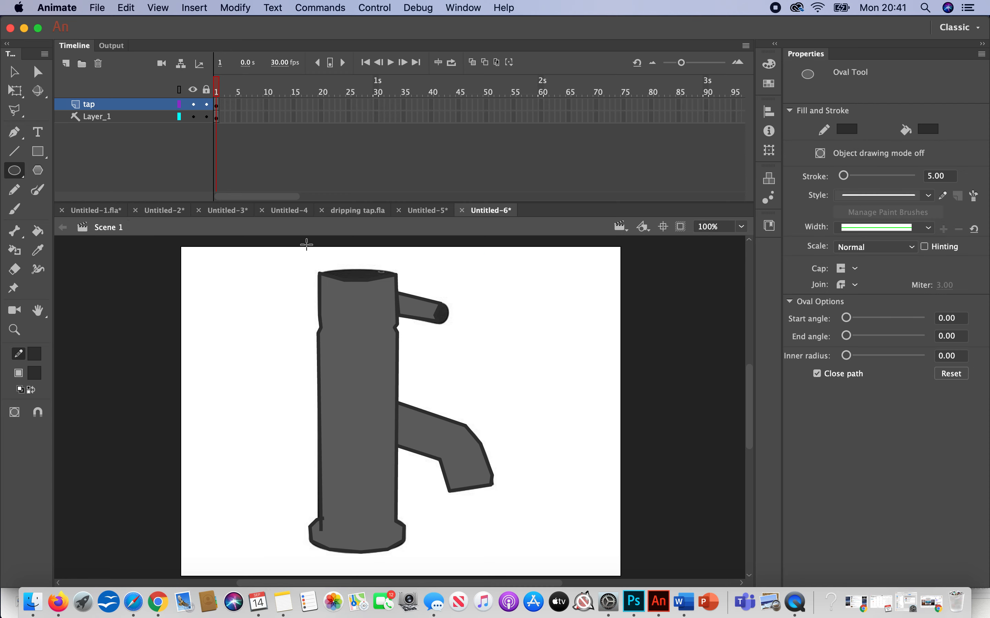
{"action": "left_click", "coordinate": [35, 354]}
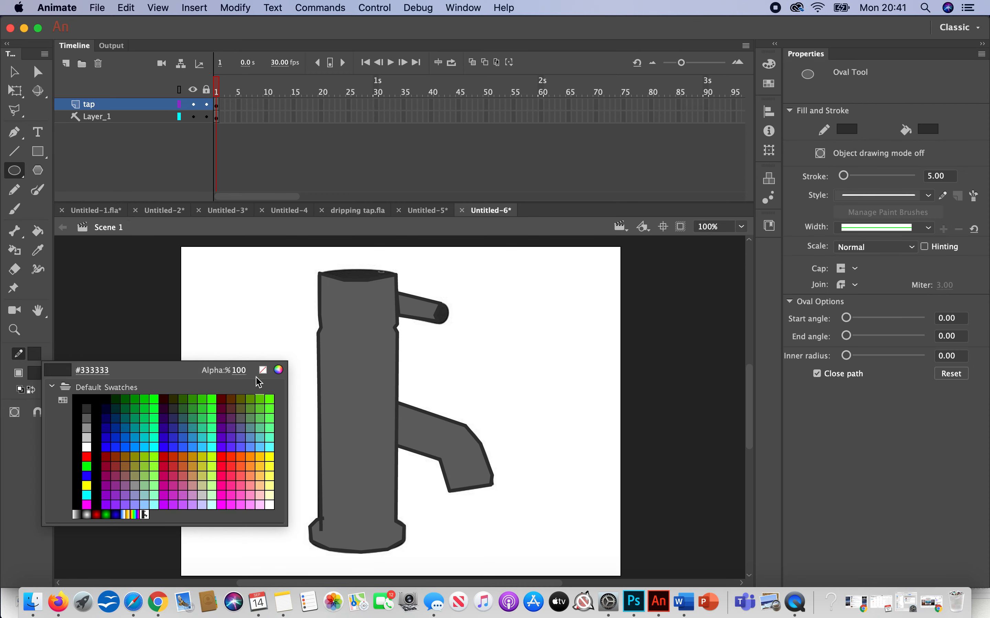
{"action": "left_click", "coordinate": [263, 371]}
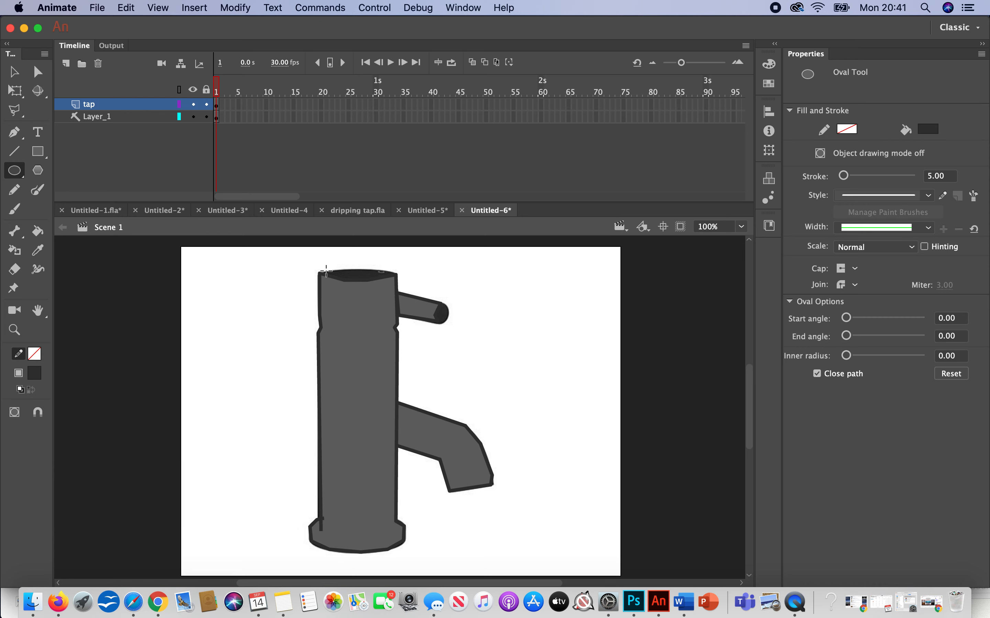
{"action": "left_click_drag", "start_coordinate": [321, 271], "coordinate": [401, 275]}
{"action": "left_click", "coordinate": [193, 116]}
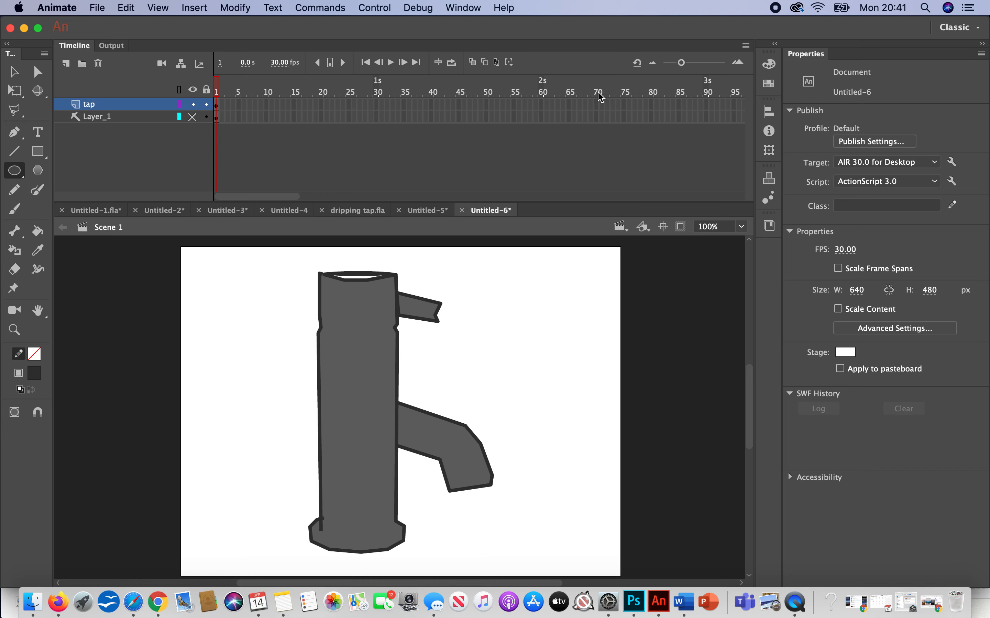
Step: Draw a flat dark grey oval beside the tap, move it over the opening at the tap's top, and deselect it
{"action": "left_click", "coordinate": [19, 172]}
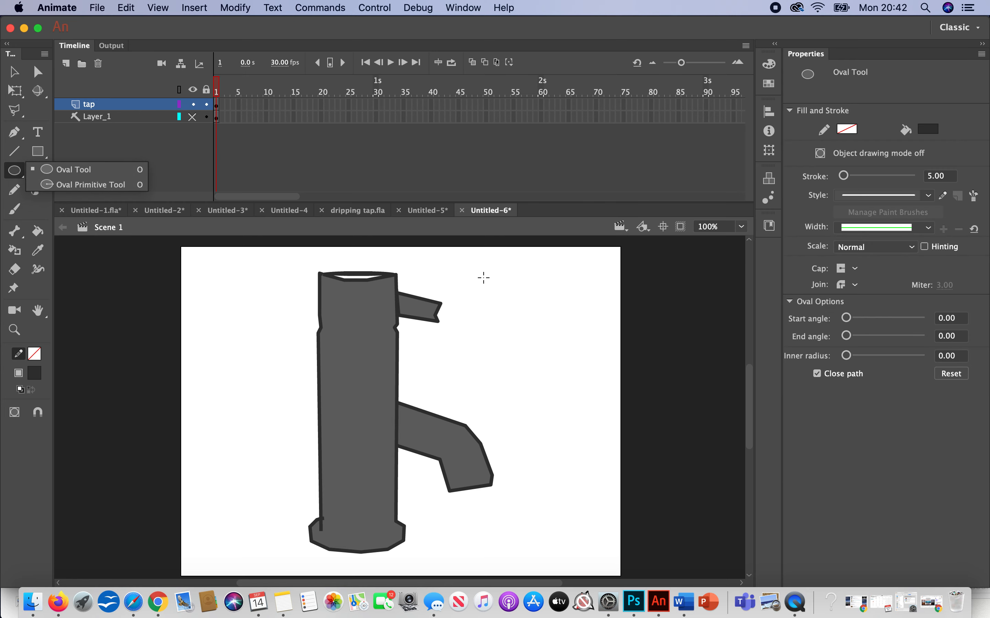
{"action": "left_click_drag", "start_coordinate": [482, 277], "coordinate": [559, 294]}
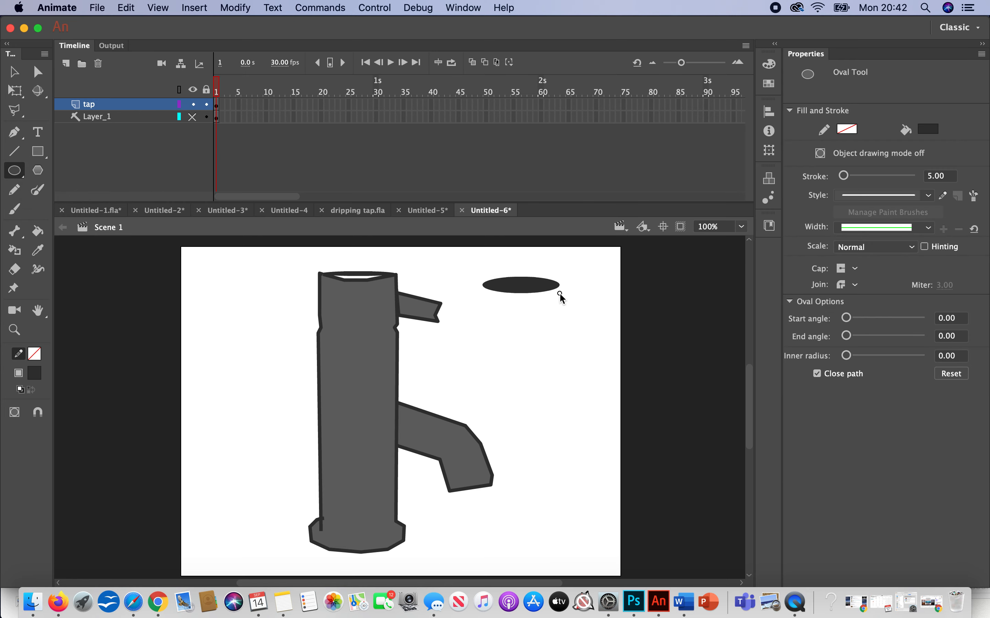
{"action": "key", "text": "v"}
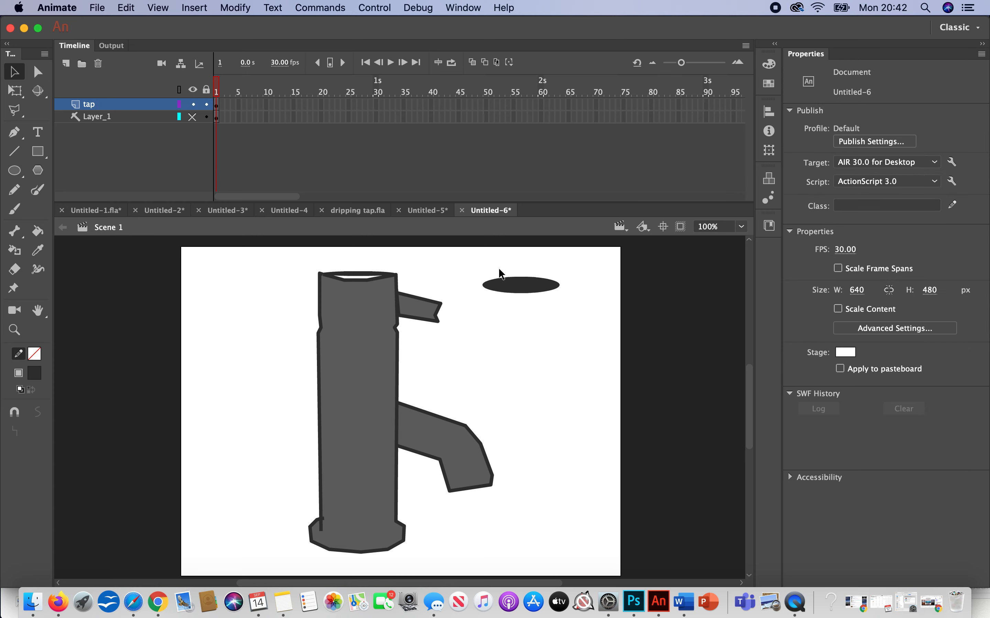
{"action": "left_click", "coordinate": [541, 289]}
{"action": "left_click_drag", "start_coordinate": [531, 288], "coordinate": [371, 281]}
{"action": "left_click", "coordinate": [587, 273]}
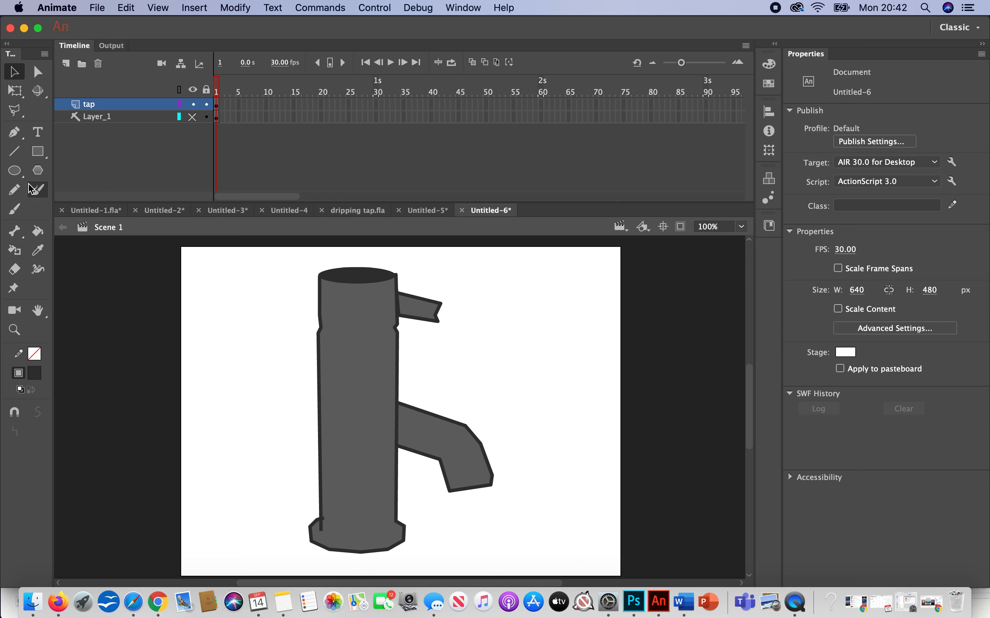
{"action": "left_click", "coordinate": [14, 151]}
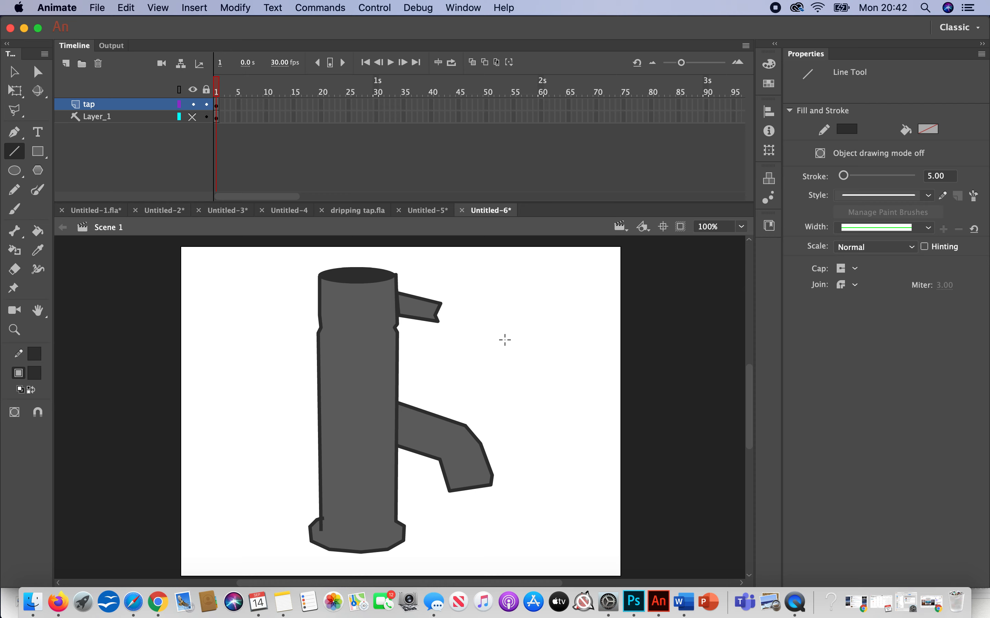
{"action": "left_click_drag", "start_coordinate": [504, 340], "coordinate": [571, 340]}
{"action": "left_click", "coordinate": [14, 72]}
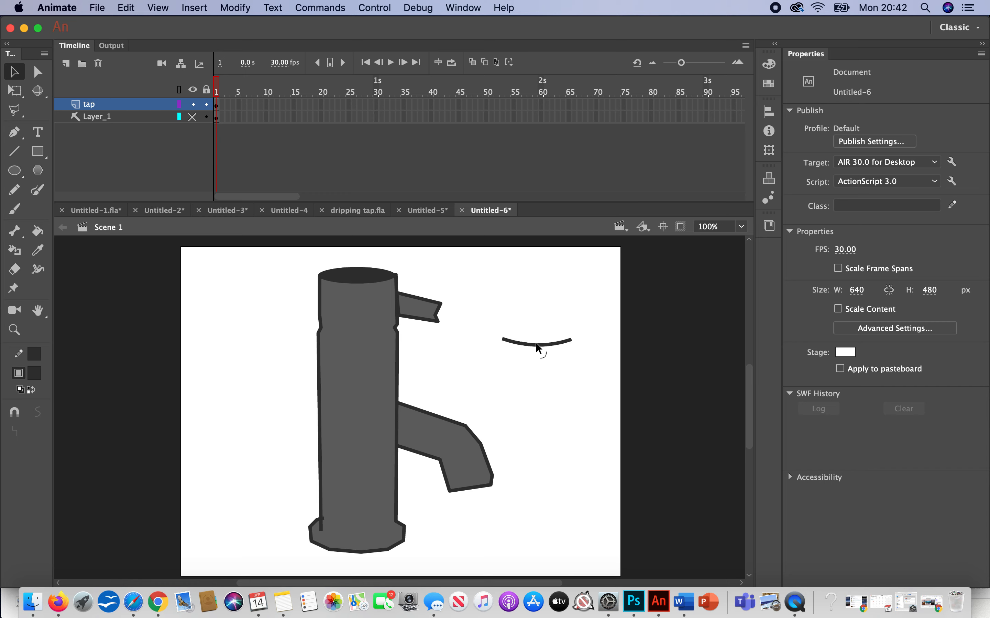
{"action": "mouse_move", "coordinate": [544, 343]}
{"action": "left_mouse_down"}
{"action": "mouse_move", "coordinate": [399, 335]}
{"action": "mouse_move", "coordinate": [481, 338]}
{"action": "left_mouse_up"}
{"action": "key", "text": "super+z"}
{"action": "left_click_drag", "start_coordinate": [590, 376], "coordinate": [504, 320]}
{"action": "key", "text": "Delete"}
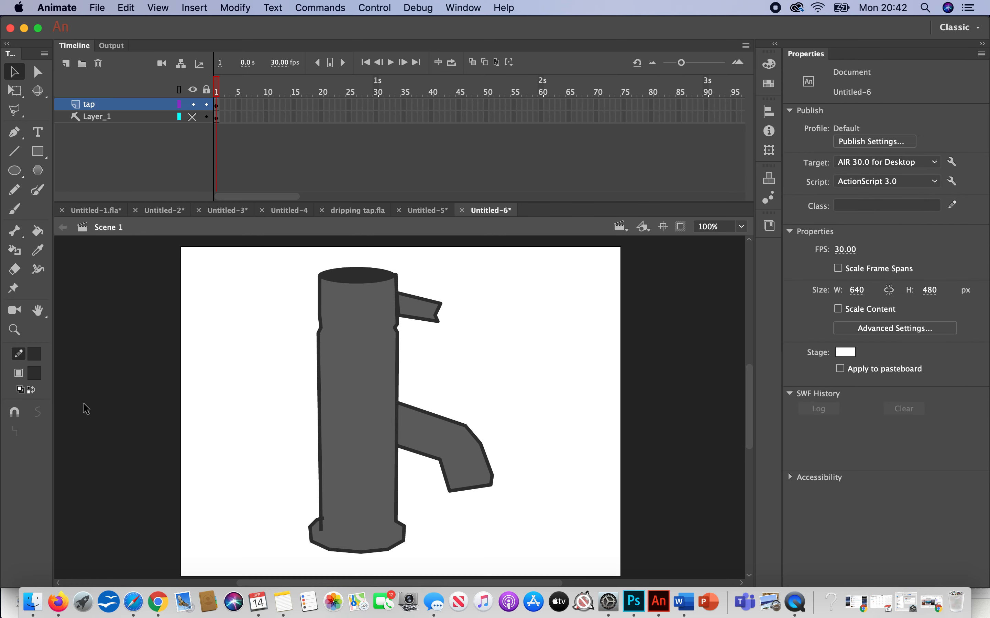
{"action": "left_click", "coordinate": [14, 151]}
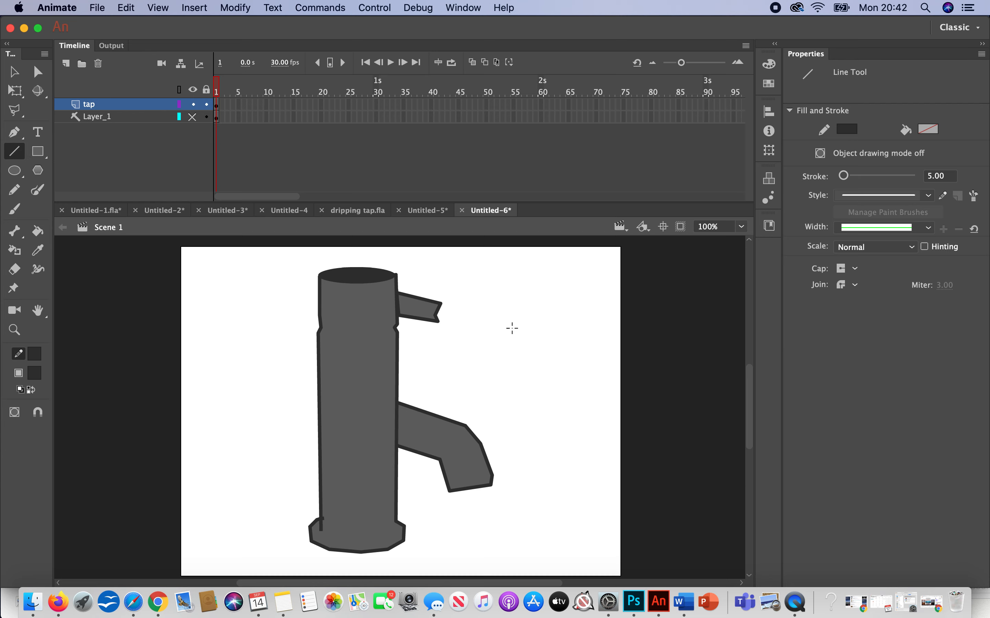
{"action": "left_click_drag", "start_coordinate": [511, 327], "coordinate": [583, 327]}
{"action": "key", "text": "v"}
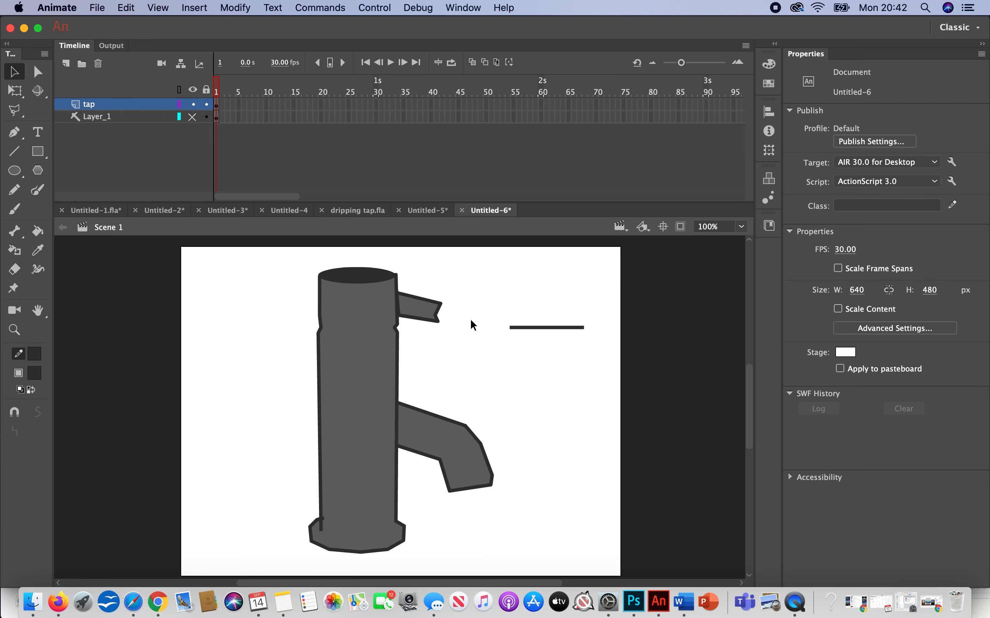
{"action": "left_click_drag", "start_coordinate": [544, 330], "coordinate": [436, 333]}
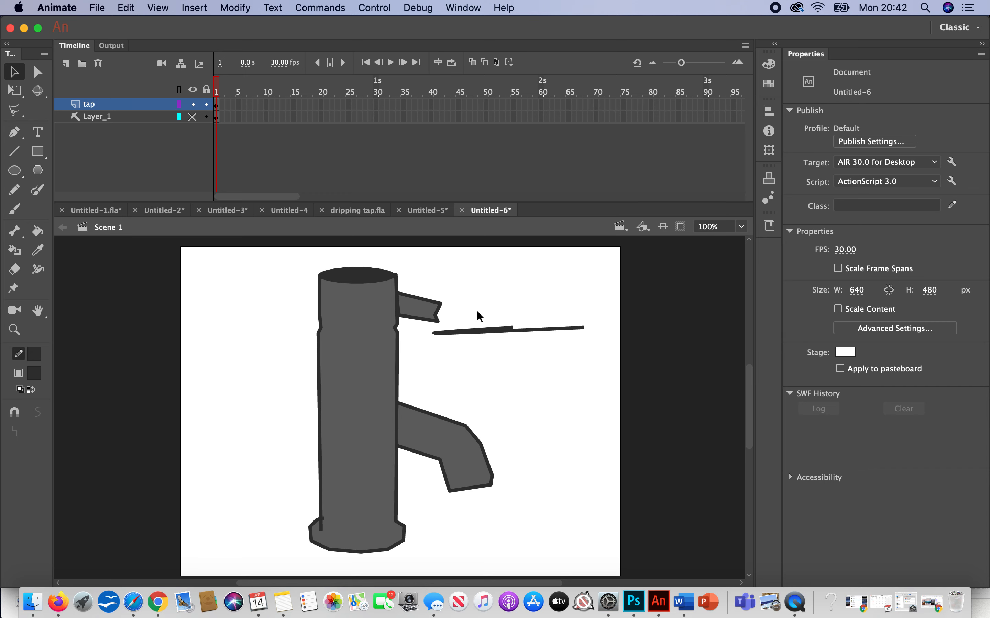
{"action": "key", "text": "super+z"}
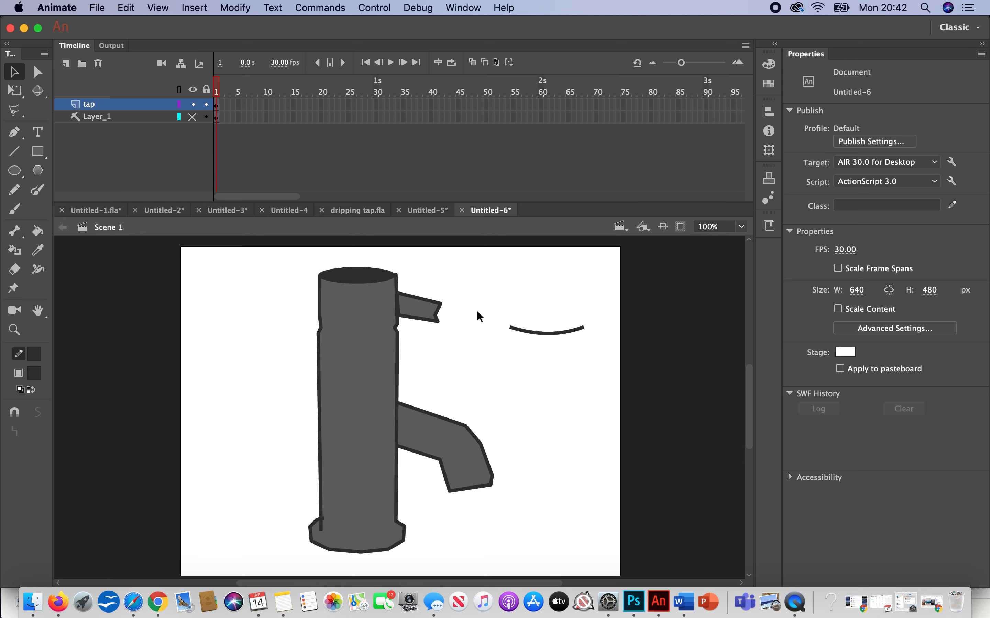
{"action": "left_click_drag", "start_coordinate": [502, 307], "coordinate": [622, 377]}
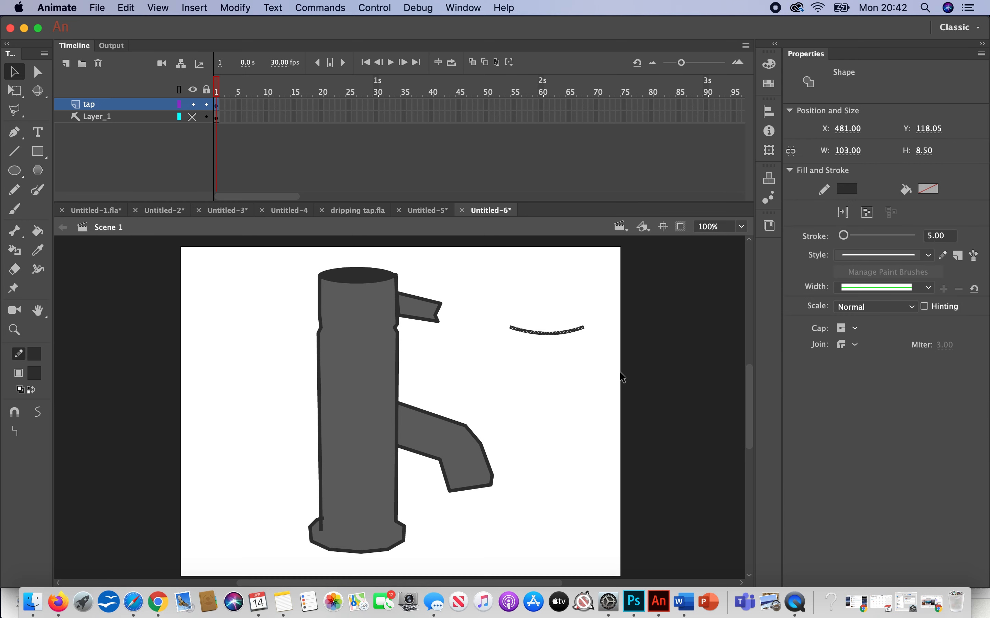
{"action": "key", "text": "Delete"}
Step: Draw a nearly horizontal line about 105 px wide in the empty area beside the tap and set its stroke size to 2
{"action": "left_click", "coordinate": [14, 151]}
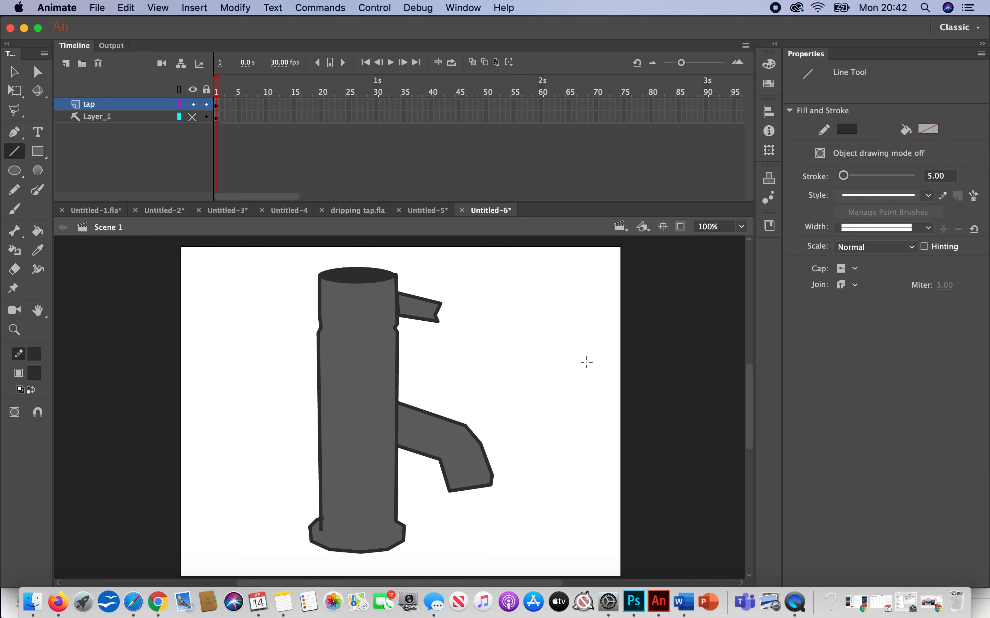
{"action": "left_click_drag", "start_coordinate": [505, 331], "coordinate": [581, 331]}
{"action": "left_click", "coordinate": [15, 71]}
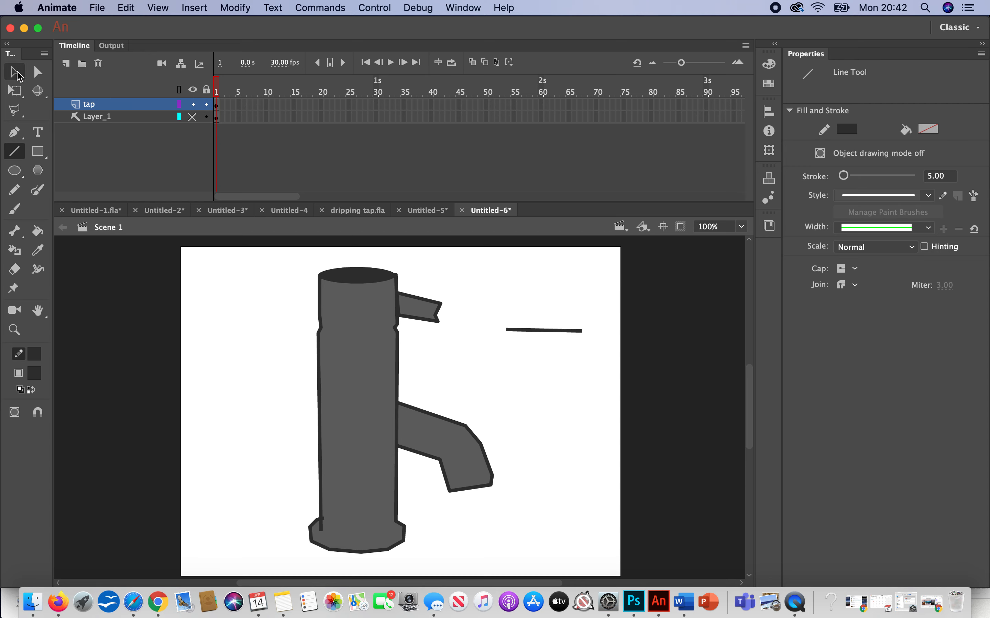
{"action": "left_click", "coordinate": [548, 331]}
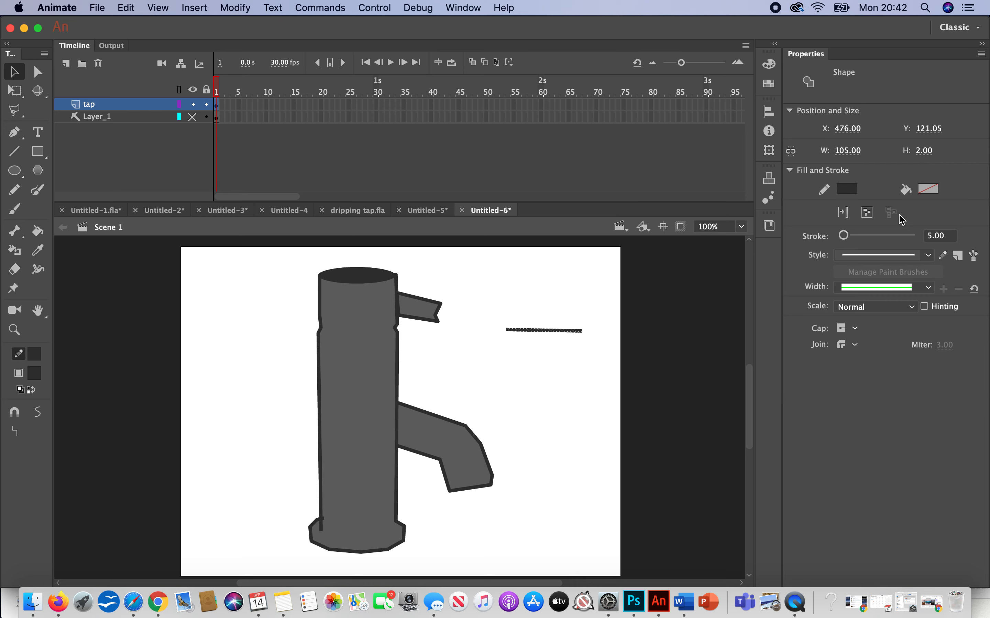
{"action": "double_click", "coordinate": [934, 236]}
{"action": "type", "text": "2"}
{"action": "key", "text": "Return"}
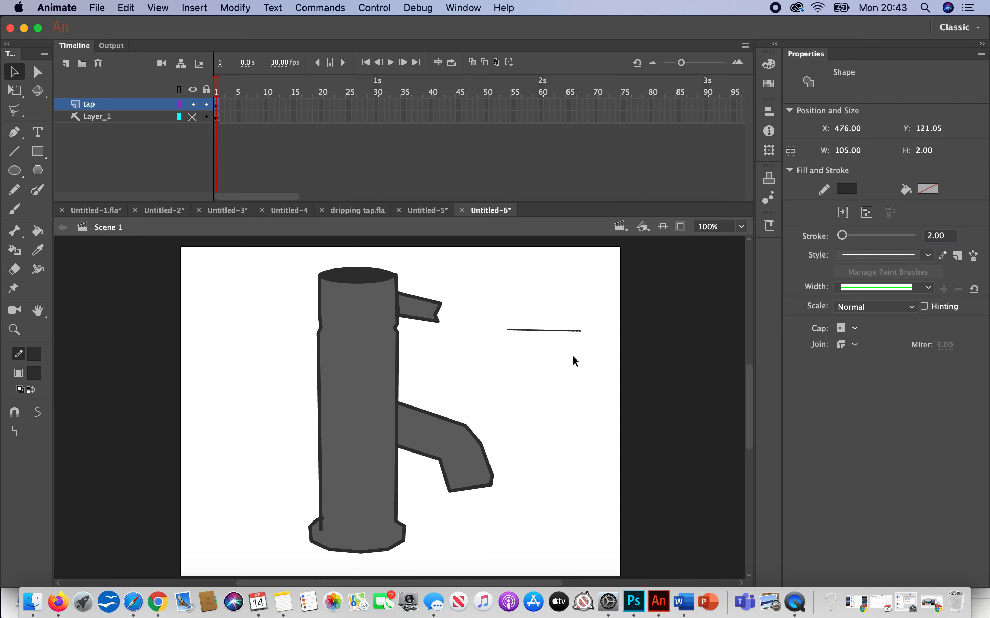
Step: Bend the thin line into a downward curve, try to move it towards the tap, and delete it
{"action": "left_click", "coordinate": [555, 343]}
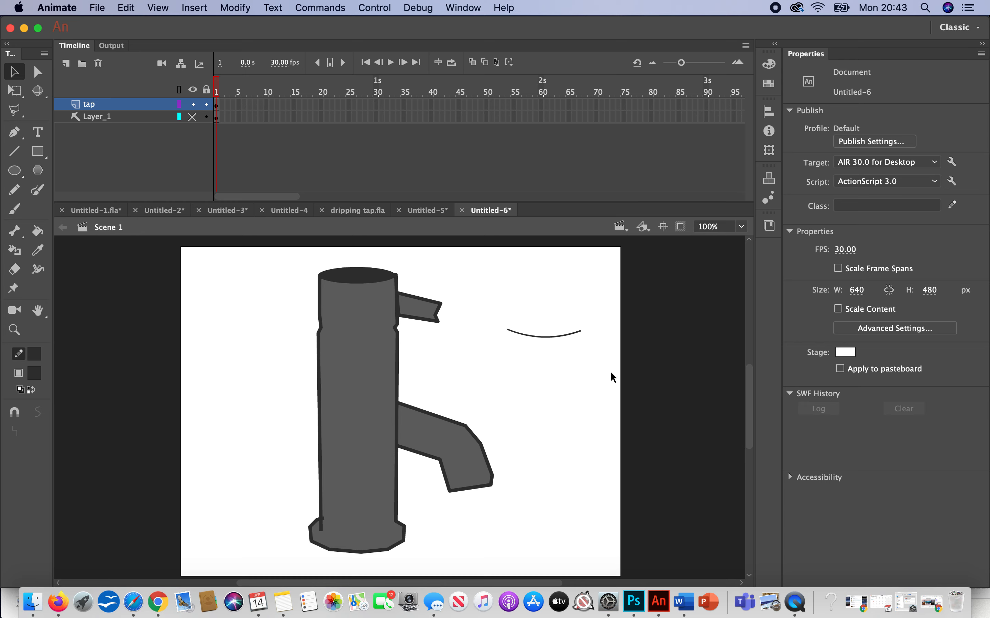
{"action": "left_click_drag", "start_coordinate": [607, 373], "coordinate": [466, 281]}
{"action": "left_click_drag", "start_coordinate": [540, 337], "coordinate": [441, 338]}
{"action": "left_click_drag", "start_coordinate": [600, 361], "coordinate": [481, 274]}
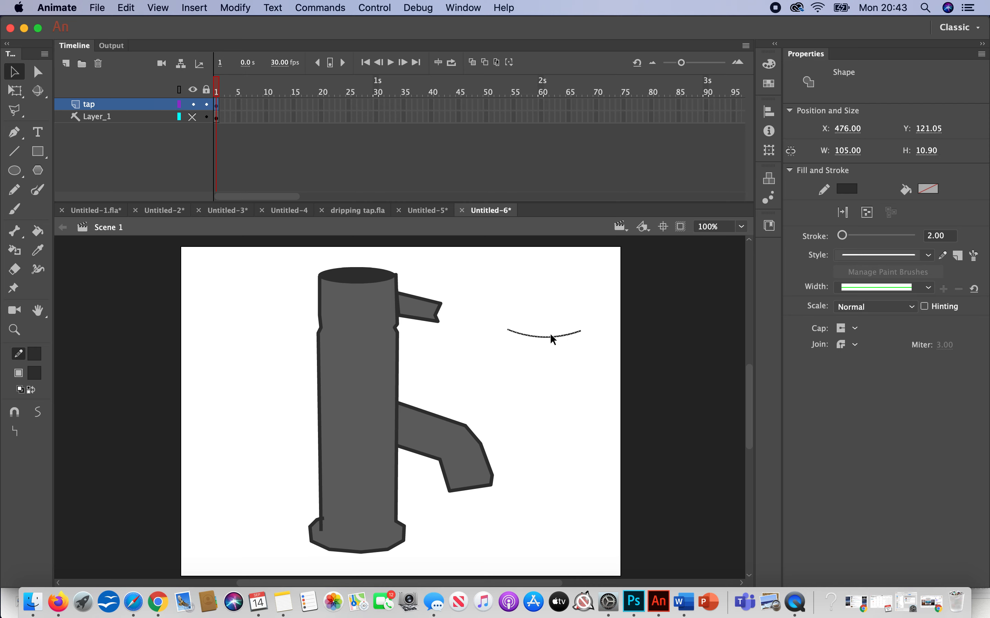
{"action": "left_click_drag", "start_coordinate": [548, 336], "coordinate": [499, 347]}
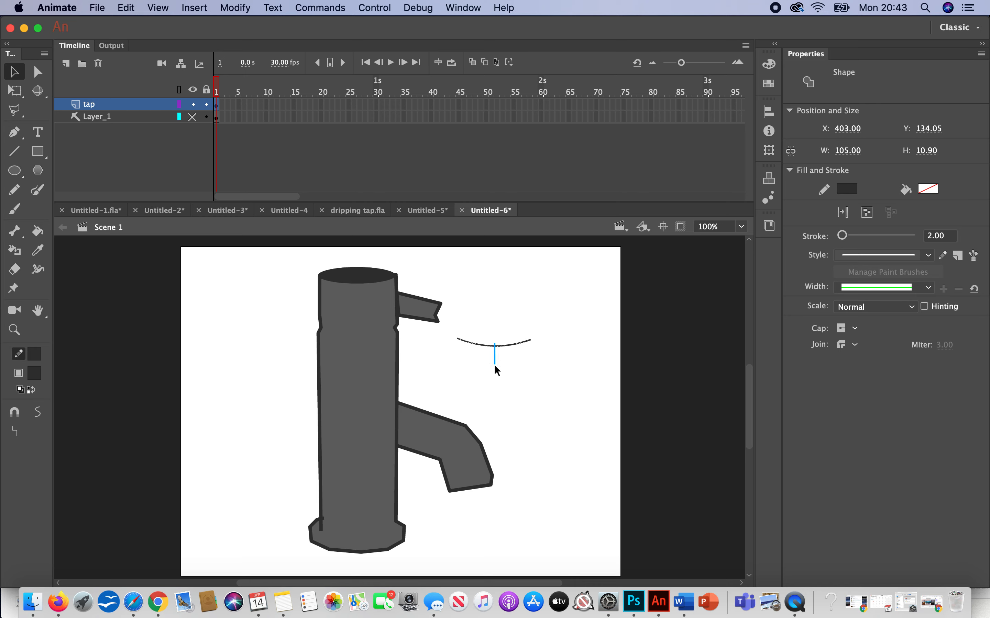
{"action": "left_click_drag", "start_coordinate": [557, 375], "coordinate": [456, 333]}
{"action": "left_click_drag", "start_coordinate": [570, 369], "coordinate": [465, 332]}
{"action": "key", "text": "Delete"}
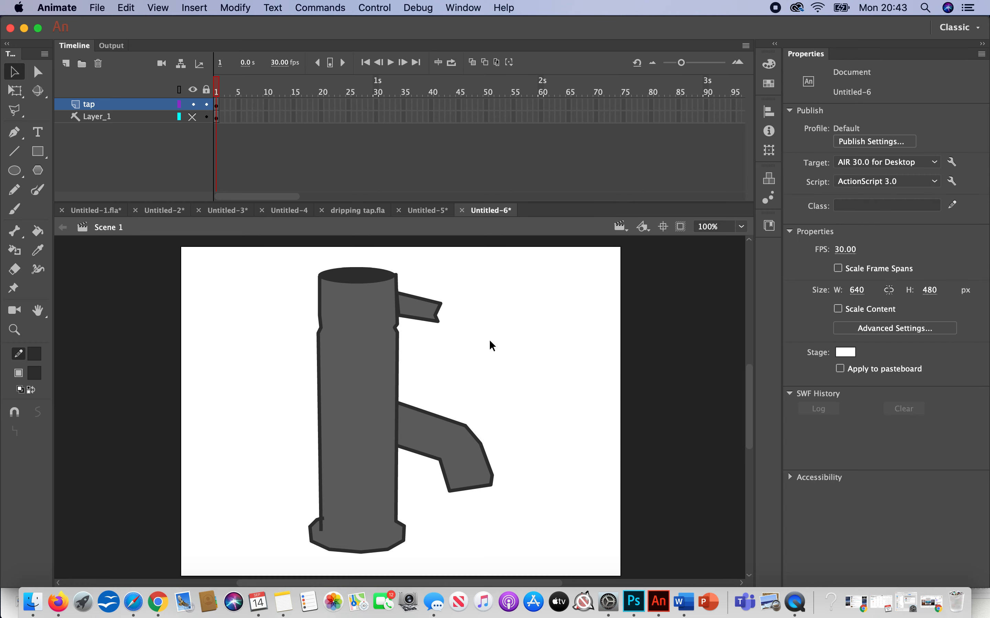
Step: Draw a thin horizontal line about 113 px wide beside the tap's handle and bend it slightly downward
{"action": "left_click", "coordinate": [20, 151]}
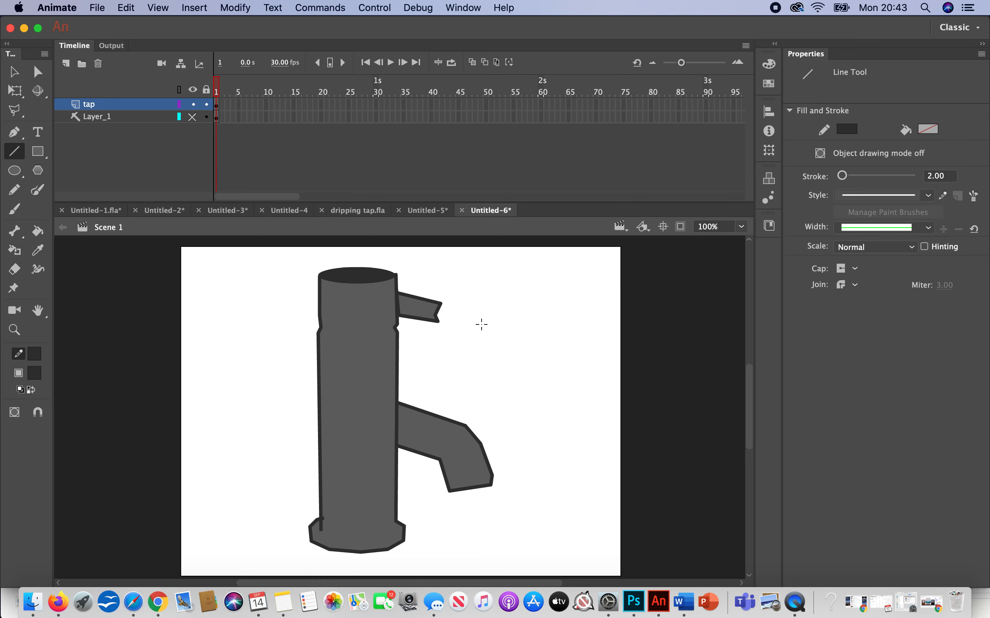
{"action": "left_click_drag", "start_coordinate": [508, 320], "coordinate": [586, 320]}
{"action": "key", "text": "v"}
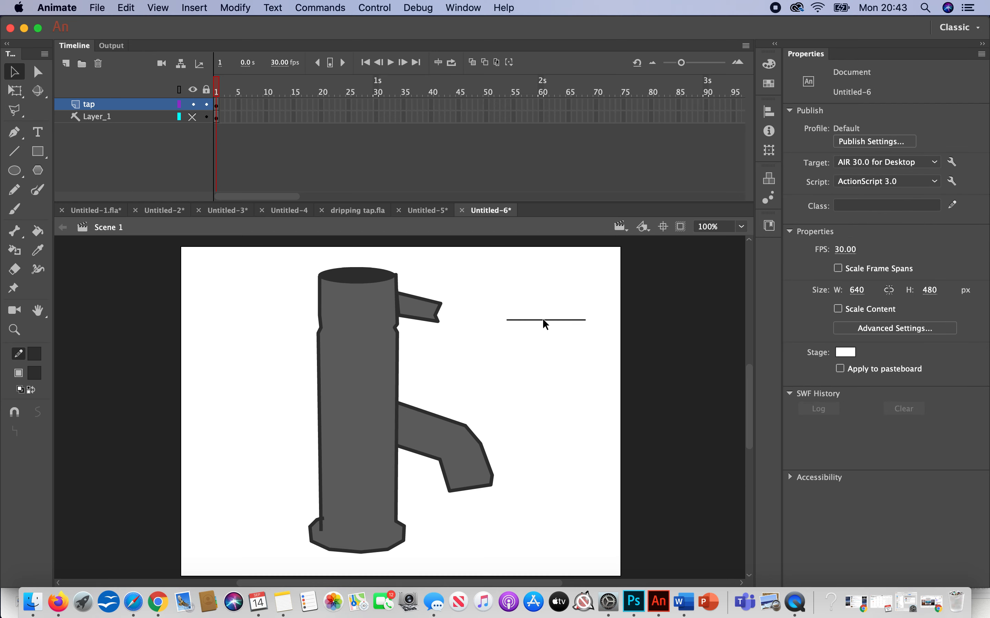
{"action": "left_click_drag", "start_coordinate": [544, 320], "coordinate": [543, 323]}
Step: Try to select the thin curved line beside the tap and move it at 200% magnification
{"action": "left_click_drag", "start_coordinate": [602, 353], "coordinate": [496, 288]}
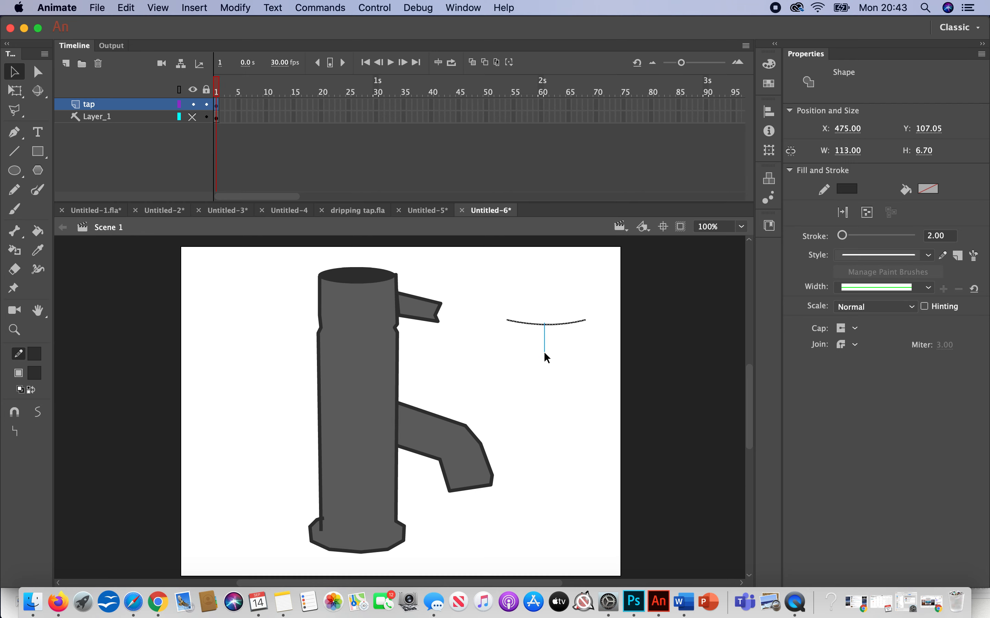
{"action": "left_click", "coordinate": [598, 359]}
{"action": "left_click", "coordinate": [538, 319]}
{"action": "left_click_drag", "start_coordinate": [605, 343], "coordinate": [512, 291]}
{"action": "left_click", "coordinate": [15, 330]}
{"action": "left_click", "coordinate": [559, 326]}
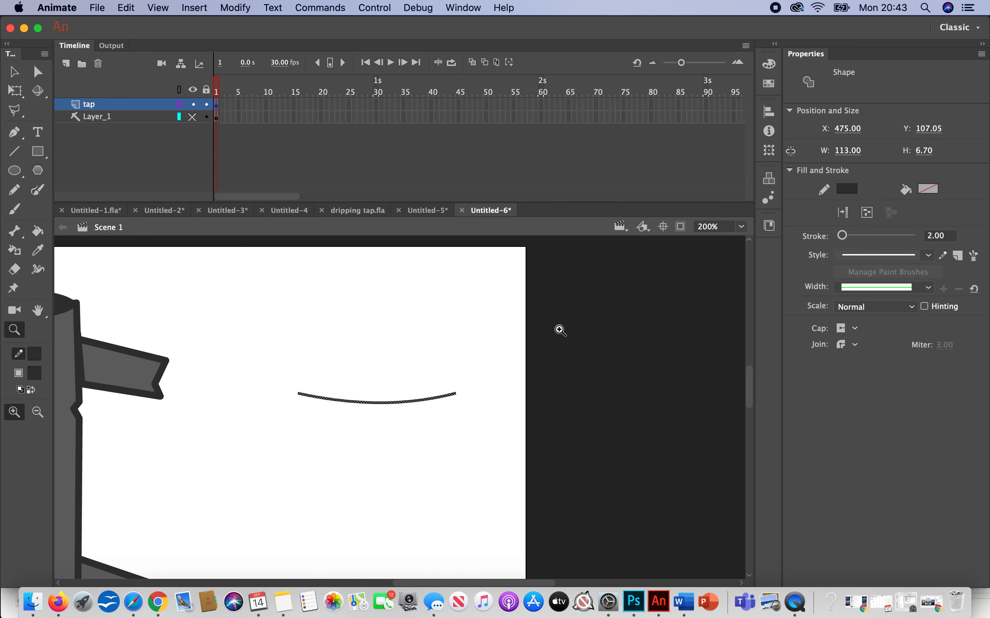
{"action": "left_click", "coordinate": [14, 72]}
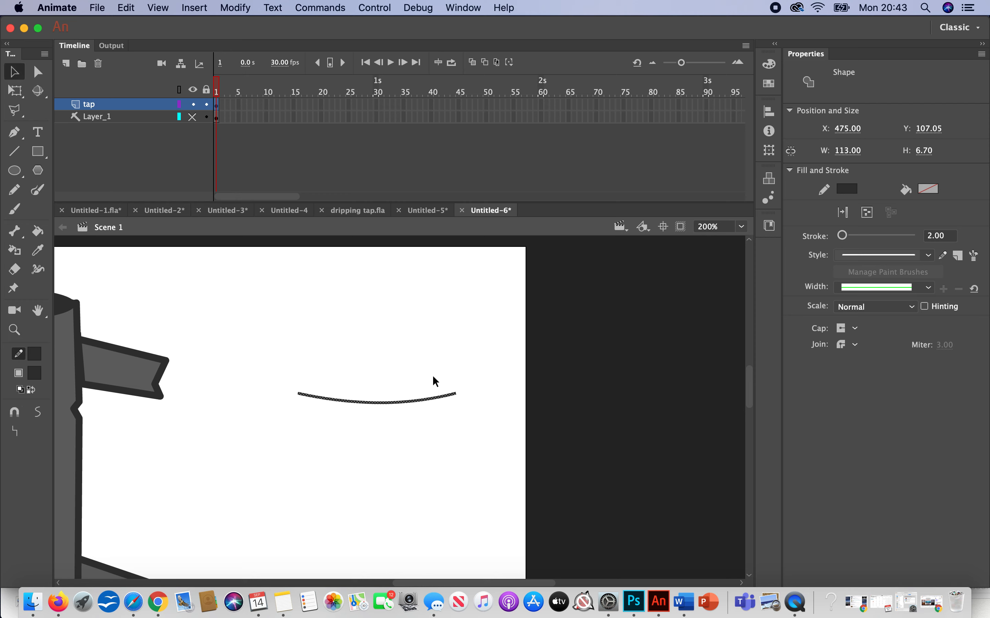
{"action": "left_click_drag", "start_coordinate": [503, 442], "coordinate": [275, 356]}
{"action": "mouse_move", "coordinate": [376, 402]}
{"action": "left_mouse_down"}
{"action": "mouse_move", "coordinate": [368, 435]}
{"action": "mouse_move", "coordinate": [372, 412]}
{"action": "left_mouse_up"}
Step: Duplicate the thin curved line and place the duplicate across the tap's body just below the notches
{"action": "left_click_drag", "start_coordinate": [495, 427], "coordinate": [270, 337]}
{"action": "left_click_drag", "start_coordinate": [376, 406], "coordinate": [269, 336]}
{"action": "key", "text": "super+v"}
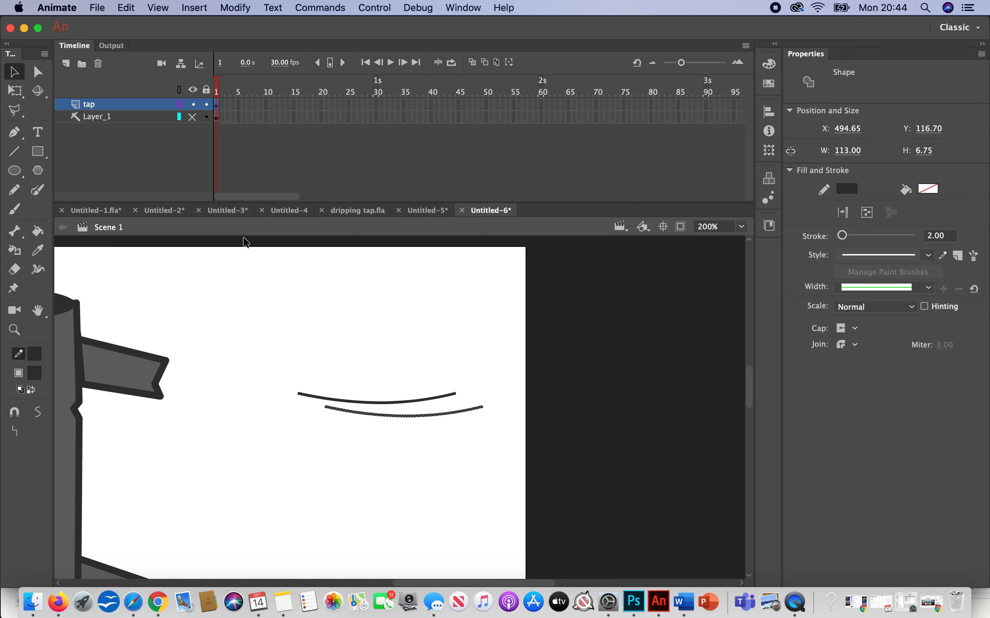
{"action": "left_click", "coordinate": [742, 227]}
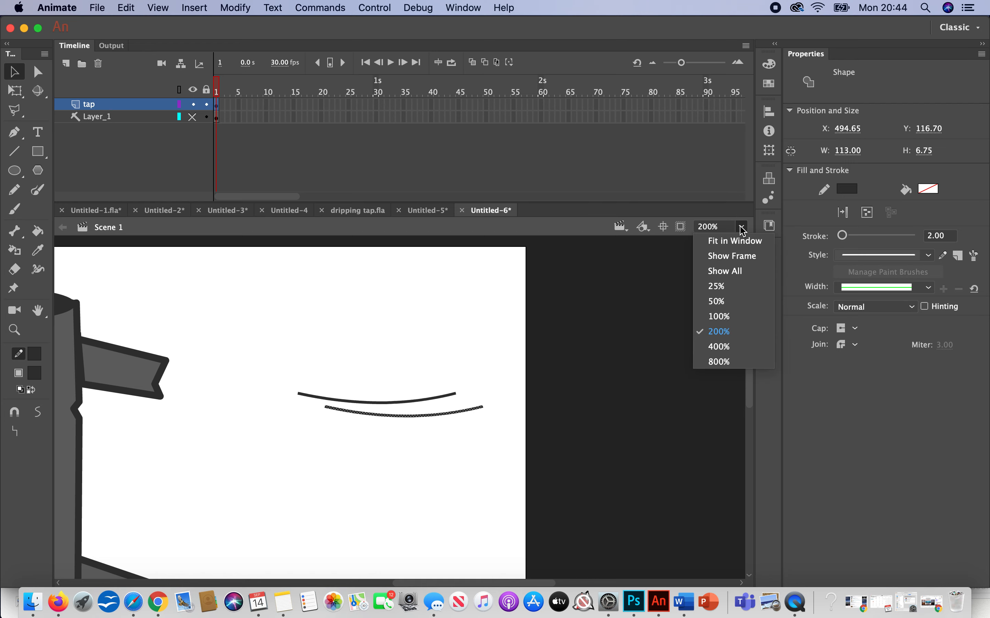
{"action": "left_click", "coordinate": [740, 305]}
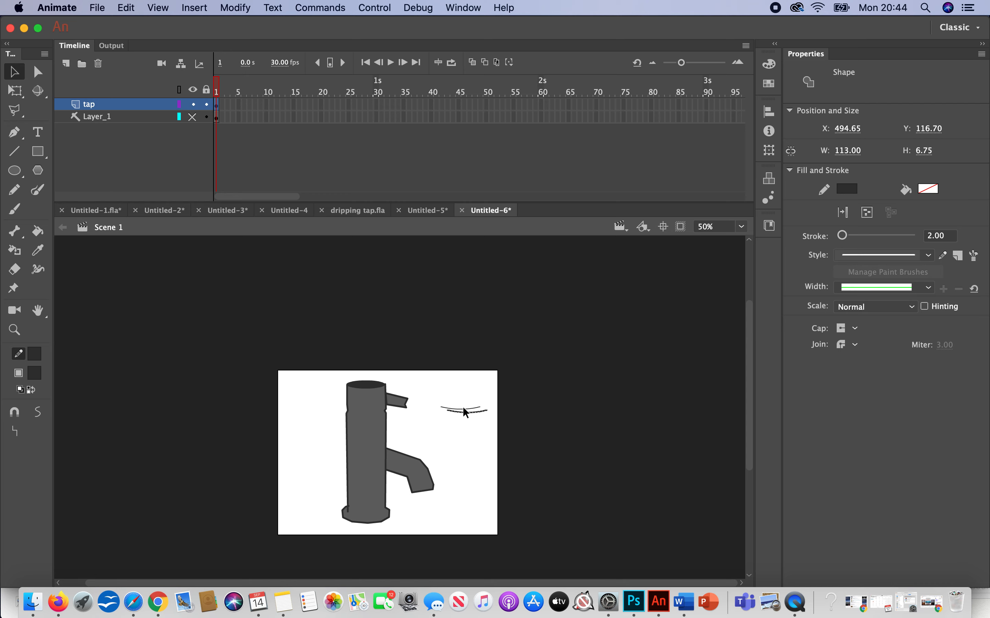
{"action": "left_click_drag", "start_coordinate": [471, 419], "coordinate": [370, 425]}
Step: Try to select the original thin curved line beside the tap and move it onto the tap's body
{"action": "left_click_drag", "start_coordinate": [485, 419], "coordinate": [414, 356]}
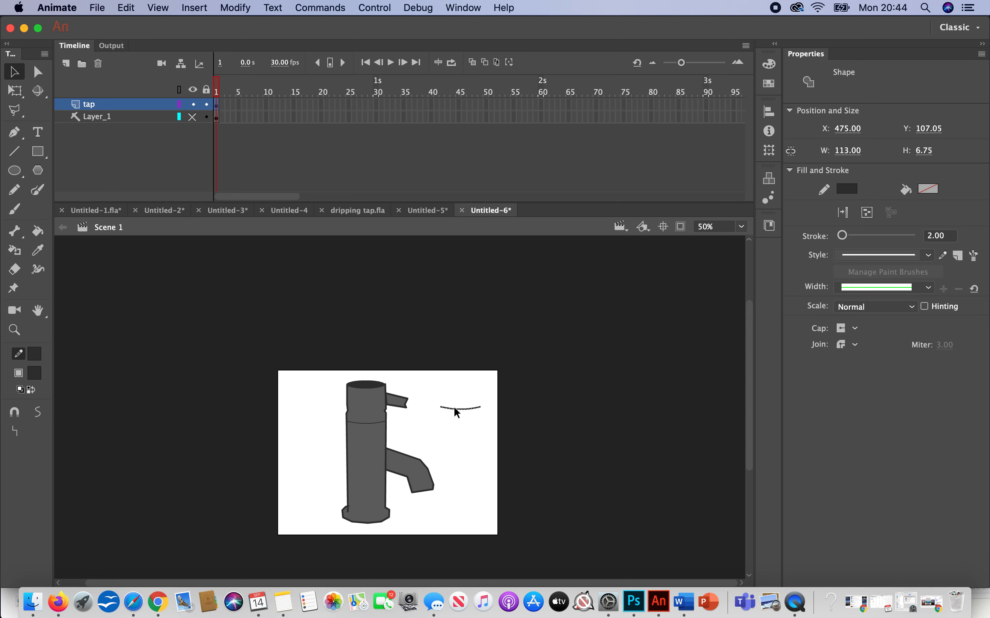
{"action": "left_click_drag", "start_coordinate": [455, 408], "coordinate": [414, 416]}
{"action": "left_click_drag", "start_coordinate": [494, 431], "coordinate": [420, 378]}
{"action": "left_click_drag", "start_coordinate": [473, 407], "coordinate": [451, 427]}
{"action": "left_click_drag", "start_coordinate": [497, 428], "coordinate": [420, 364]}
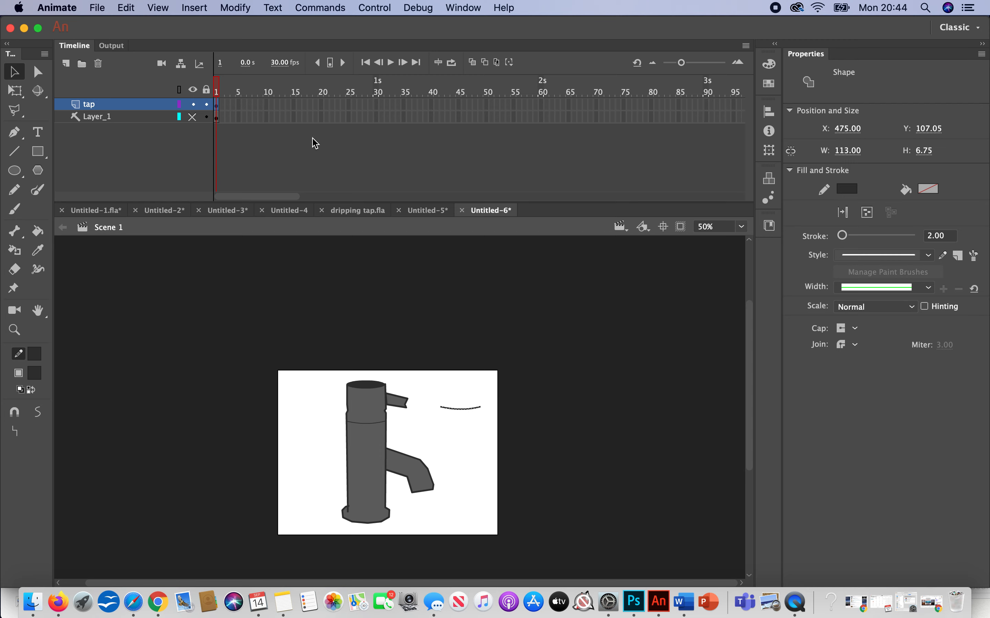
Step: Try repeatedly to move the thin curved line off its spot beside the tap, working at 100% magnification
{"action": "left_click", "coordinate": [15, 330]}
{"action": "left_click", "coordinate": [502, 411]}
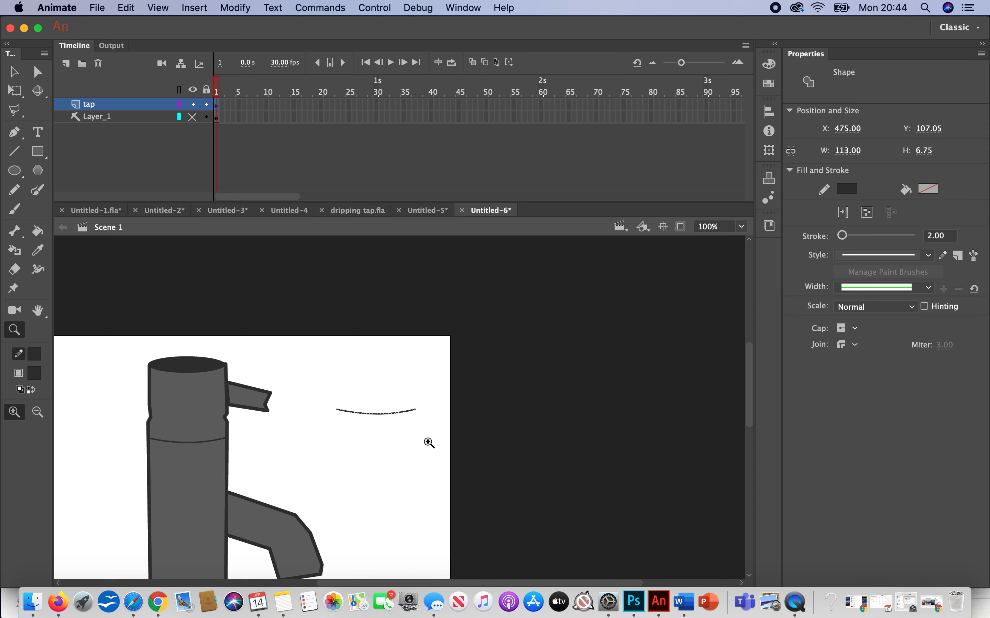
{"action": "key", "text": "v"}
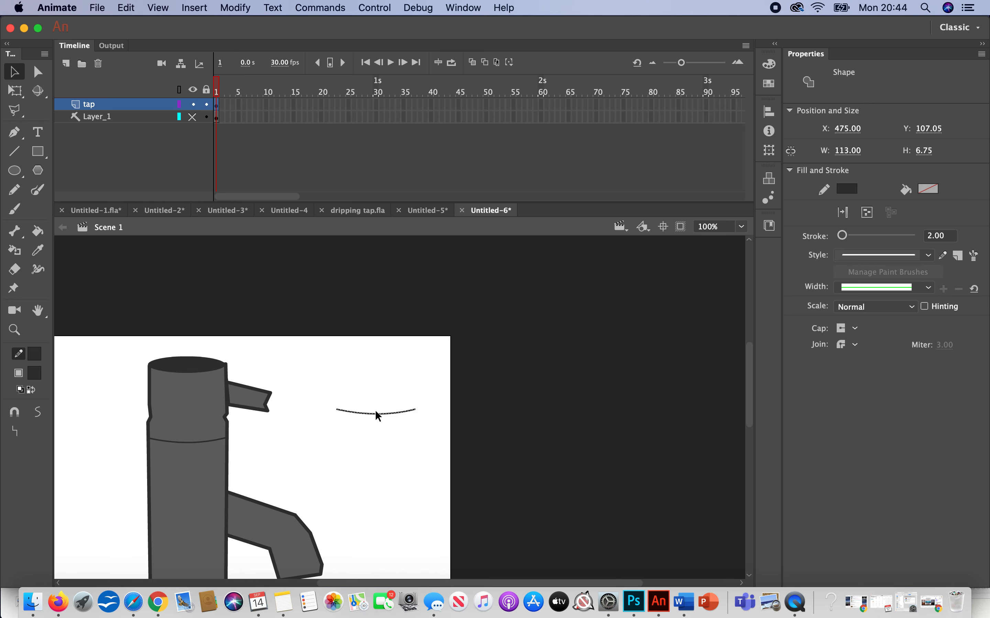
{"action": "left_click", "coordinate": [421, 428]}
{"action": "left_click_drag", "start_coordinate": [422, 428], "coordinate": [318, 358]}
{"action": "left_click_drag", "start_coordinate": [373, 411], "coordinate": [425, 452]}
{"action": "left_click", "coordinate": [391, 411]}
{"action": "left_click_drag", "start_coordinate": [371, 411], "coordinate": [330, 432]}
{"action": "left_click_drag", "start_coordinate": [433, 431], "coordinate": [318, 372]}
{"action": "left_click_drag", "start_coordinate": [449, 437], "coordinate": [328, 374]}
{"action": "left_click_drag", "start_coordinate": [373, 411], "coordinate": [359, 438]}
{"action": "left_click_drag", "start_coordinate": [435, 452], "coordinate": [331, 328]}
{"action": "left_click_drag", "start_coordinate": [369, 412], "coordinate": [321, 447]}
{"action": "left_click_drag", "start_coordinate": [423, 453], "coordinate": [305, 331]}
{"action": "left_click_drag", "start_coordinate": [436, 436], "coordinate": [326, 346]}
{"action": "left_click_drag", "start_coordinate": [370, 467], "coordinate": [317, 410]}
{"action": "left_click_drag", "start_coordinate": [424, 447], "coordinate": [340, 348]}
{"action": "left_click_drag", "start_coordinate": [448, 433], "coordinate": [315, 346]}
{"action": "left_click_drag", "start_coordinate": [366, 410], "coordinate": [384, 362]}
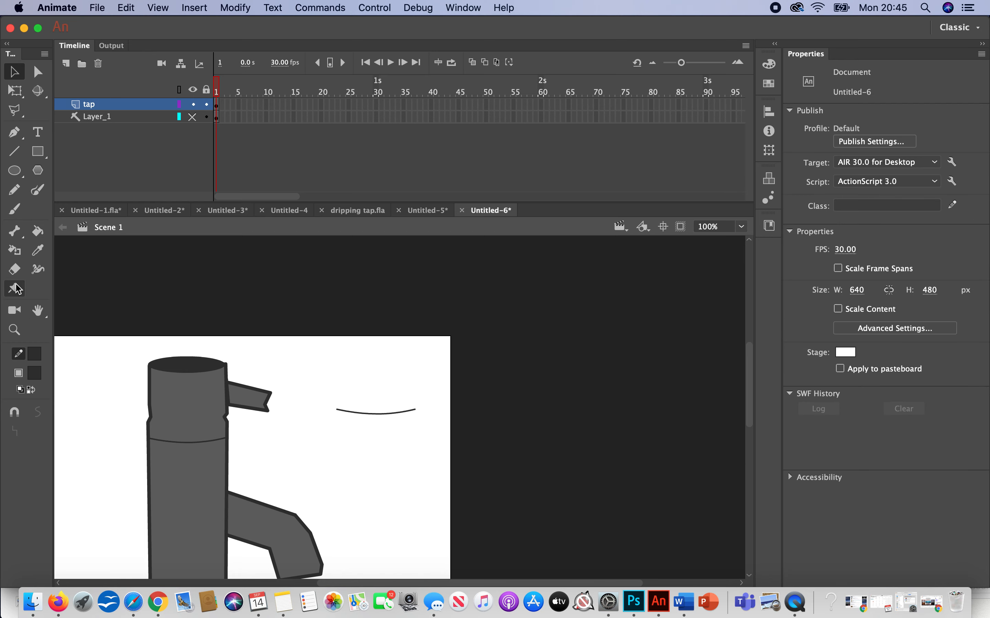
Step: Move the thin curved line from beside the tap across its body, level with the notches, at about X 200.80, Y 119.55
{"action": "left_click", "coordinate": [15, 329]}
{"action": "left_click", "coordinate": [375, 415]}
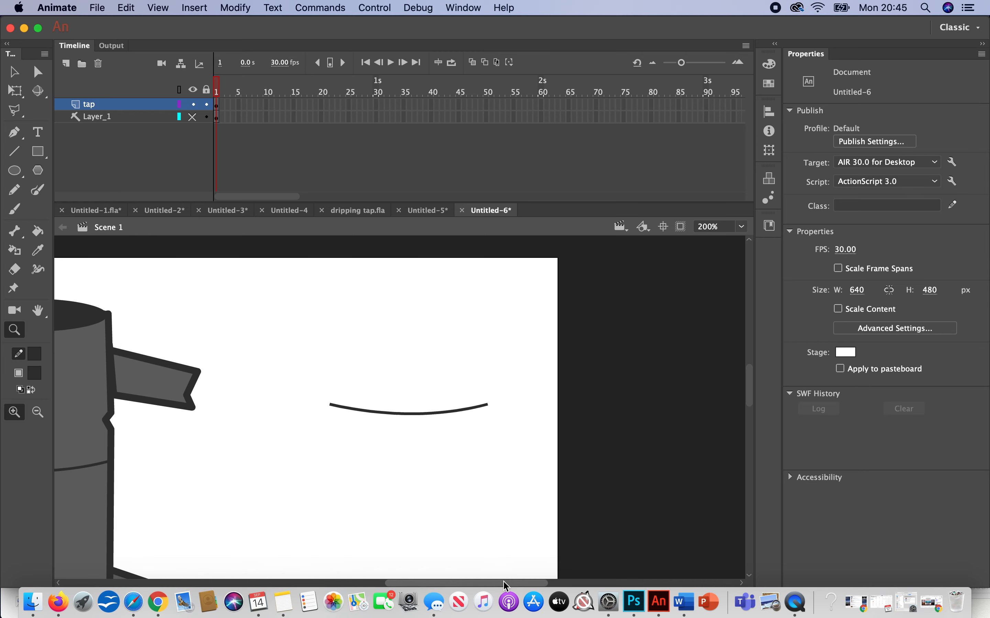
{"action": "left_click_drag", "start_coordinate": [505, 584], "coordinate": [460, 583]}
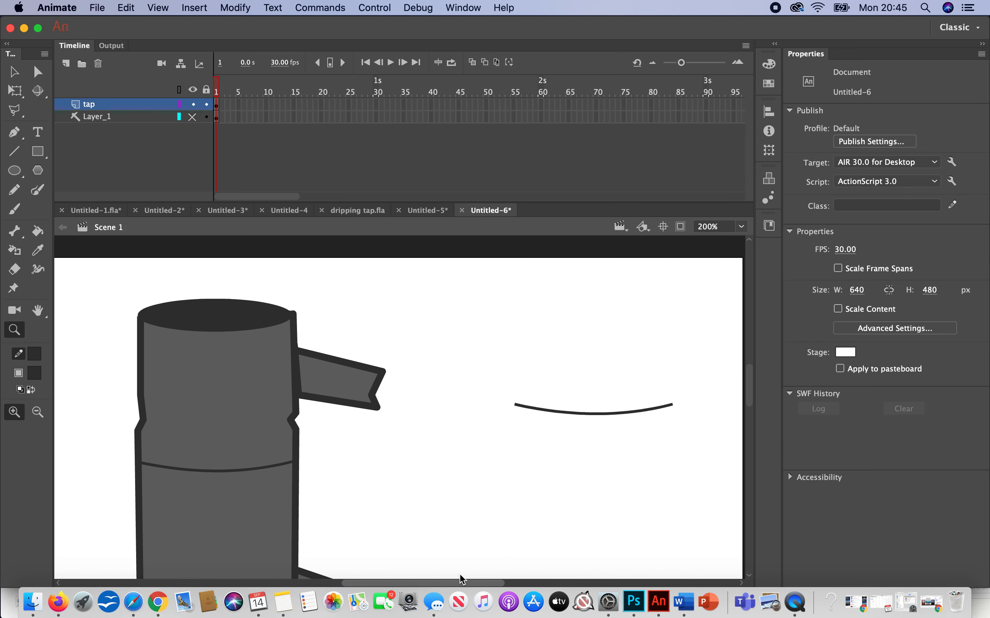
{"action": "left_click", "coordinate": [703, 455]}
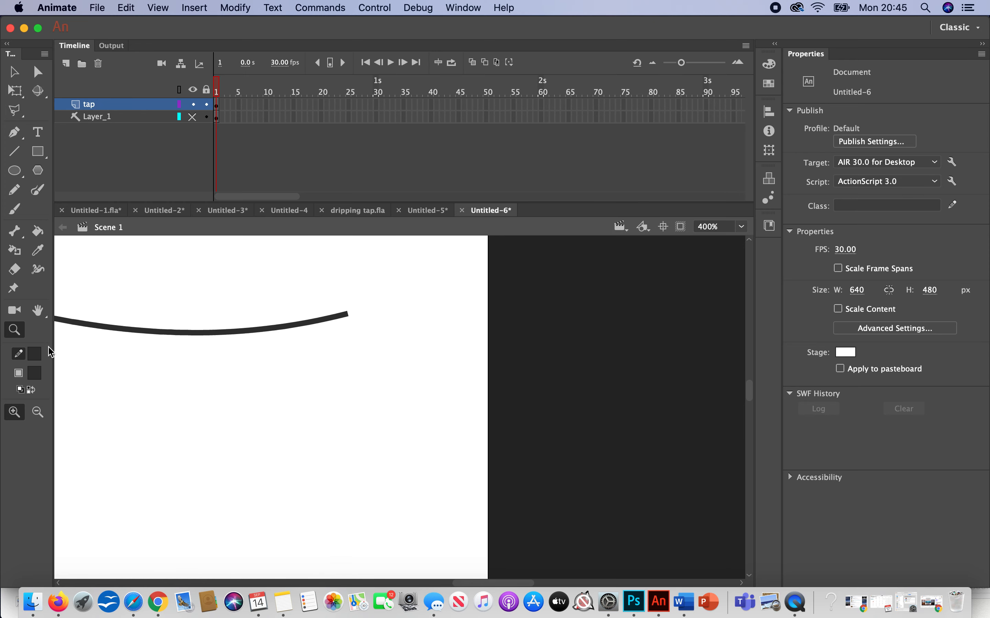
{"action": "left_click", "coordinate": [37, 412]}
{"action": "left_click", "coordinate": [187, 365]}
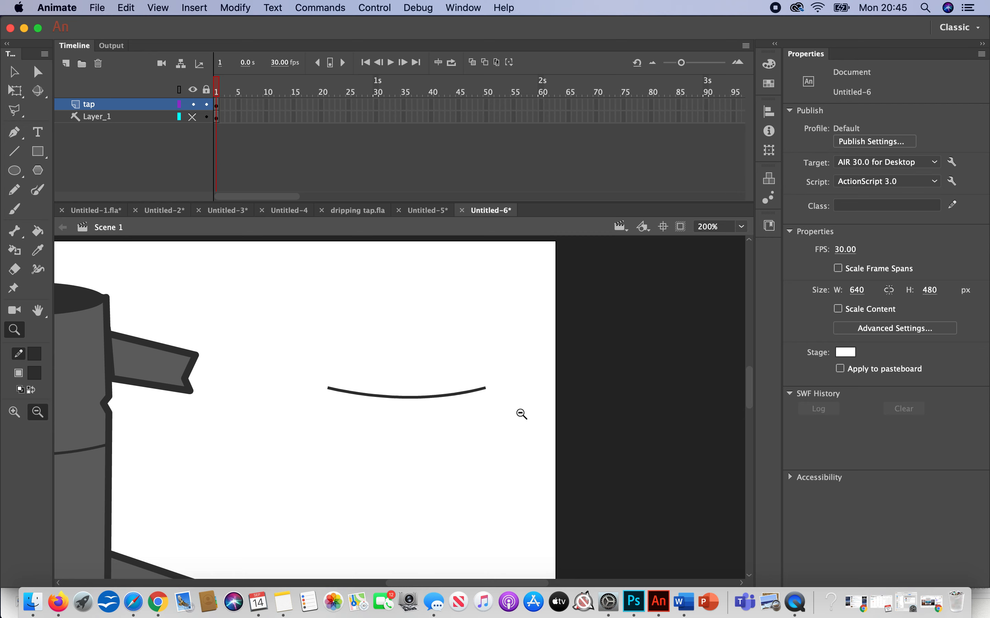
{"action": "scroll", "coordinate": [435, 583], "scroll_direction": "left", "scroll_amount": 3}
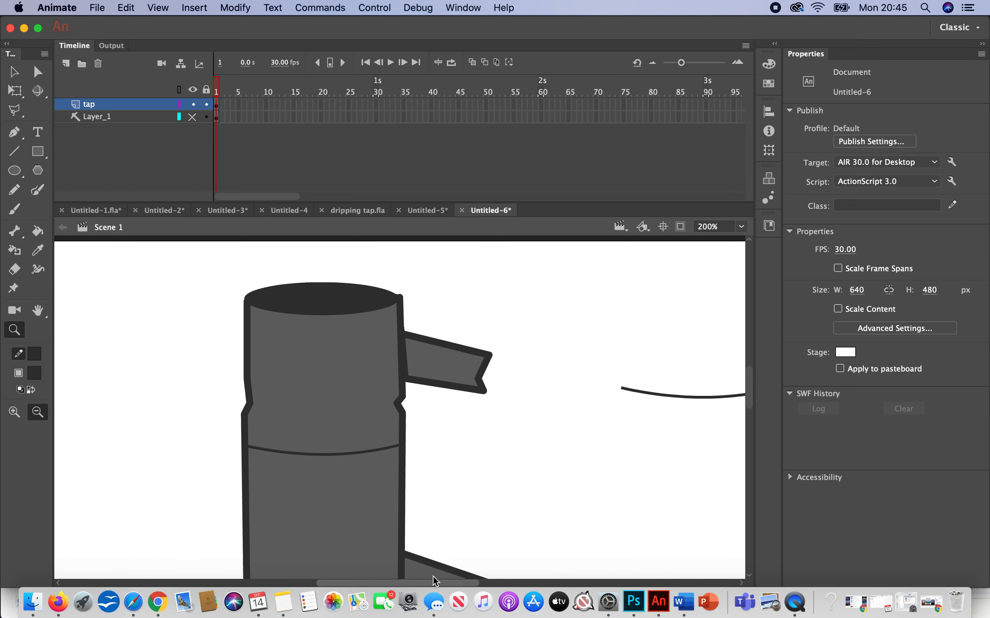
{"action": "mouse_move", "coordinate": [452, 584]}
{"action": "left_mouse_down"}
{"action": "mouse_move", "coordinate": [494, 582]}
{"action": "mouse_move", "coordinate": [480, 584]}
{"action": "left_mouse_up"}
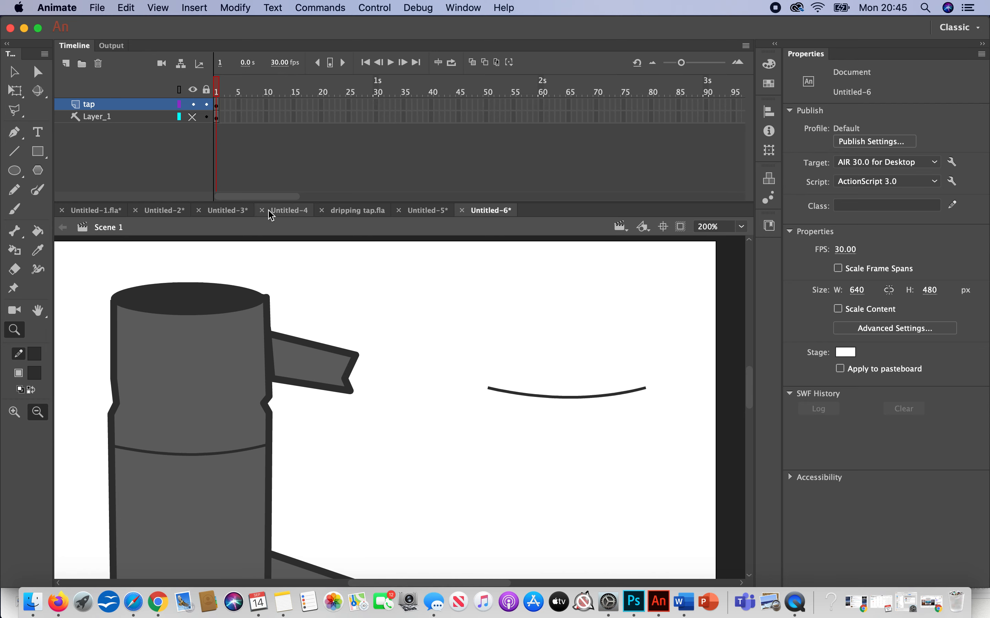
{"action": "left_click", "coordinate": [15, 72]}
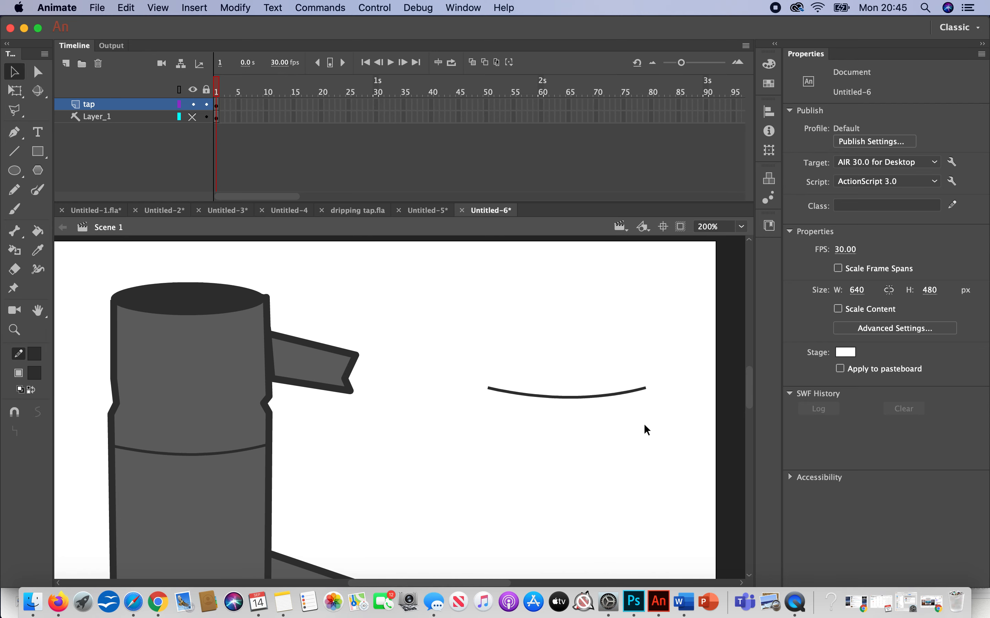
{"action": "left_click_drag", "start_coordinate": [698, 440], "coordinate": [451, 319]}
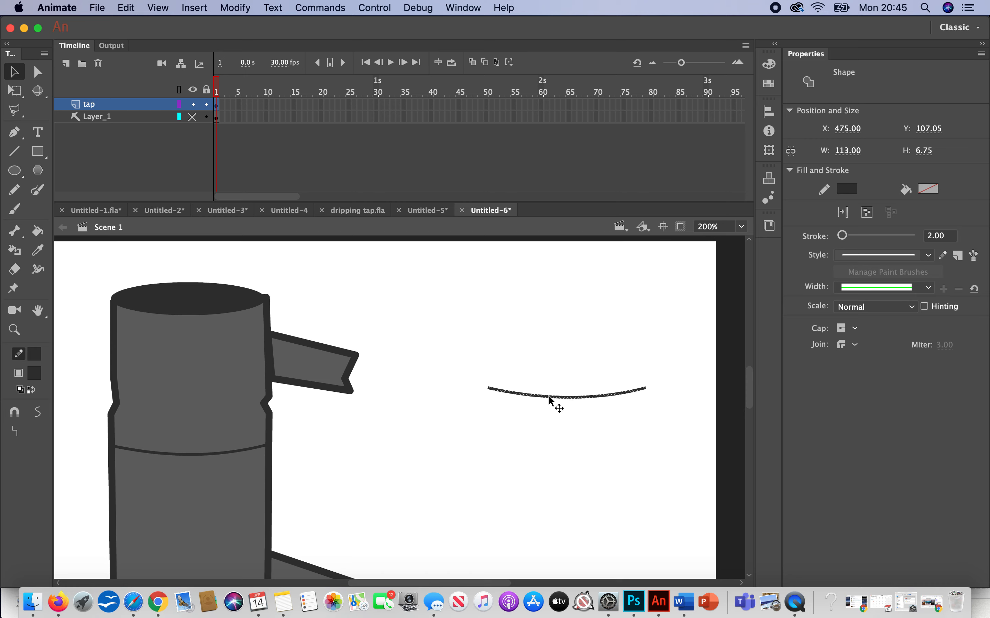
{"action": "mouse_move", "coordinate": [550, 400]}
{"action": "left_mouse_down"}
{"action": "mouse_move", "coordinate": [154, 415]}
{"action": "mouse_move", "coordinate": [171, 415]}
{"action": "left_mouse_up"}
{"action": "scroll", "coordinate": [432, 444], "scroll_direction": "down", "scroll_amount": 10}
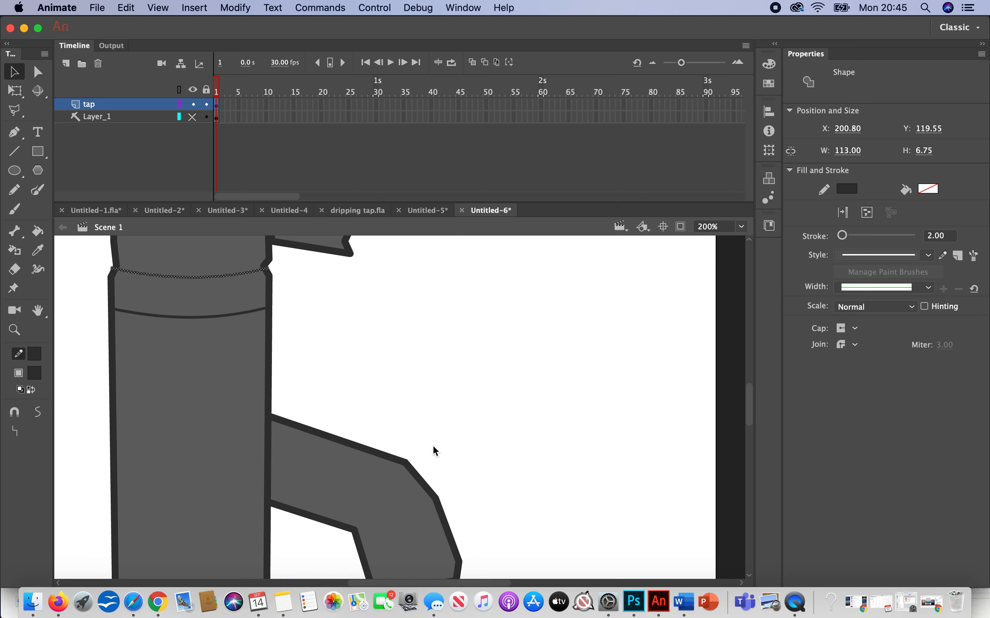
{"action": "scroll", "coordinate": [432, 445], "scroll_direction": "up", "scroll_amount": 7}
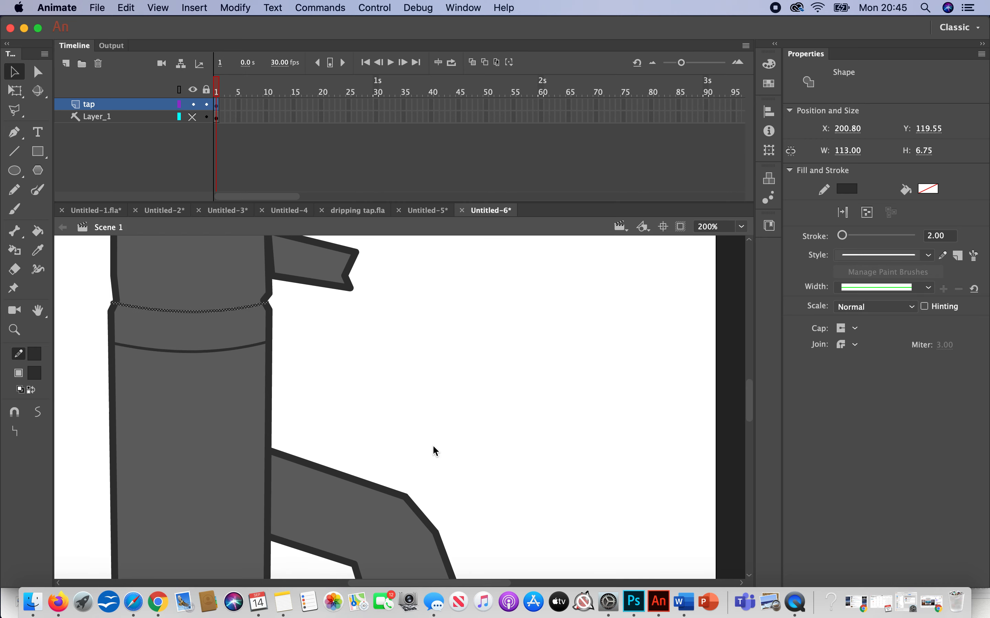
Step: Add a new layer above the tap layer and name it highlight
{"action": "left_click", "coordinate": [66, 64]}
{"action": "double_click", "coordinate": [111, 105]}
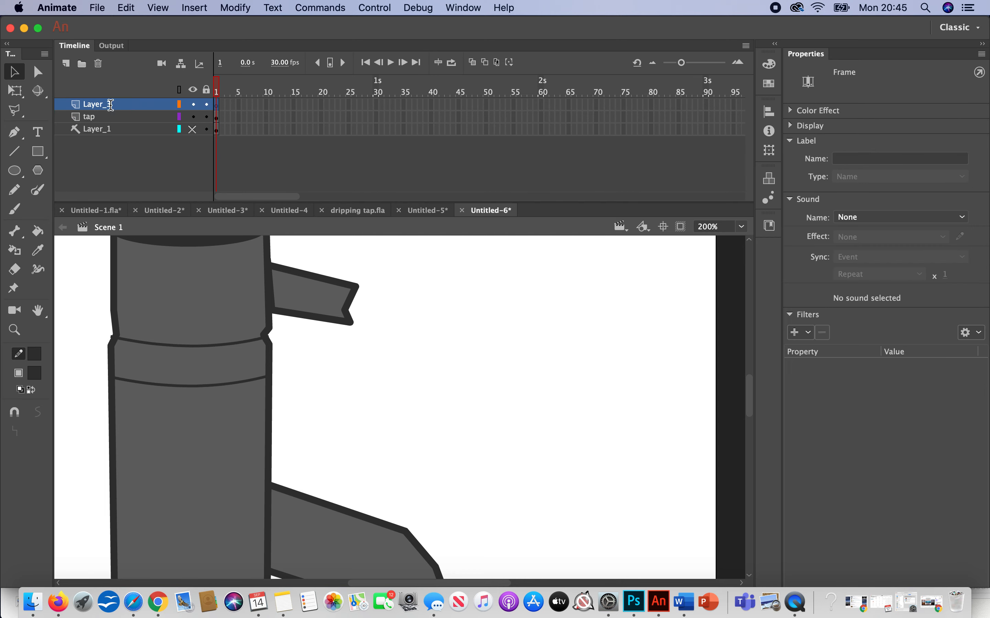
{"action": "type", "text": "highlight"}
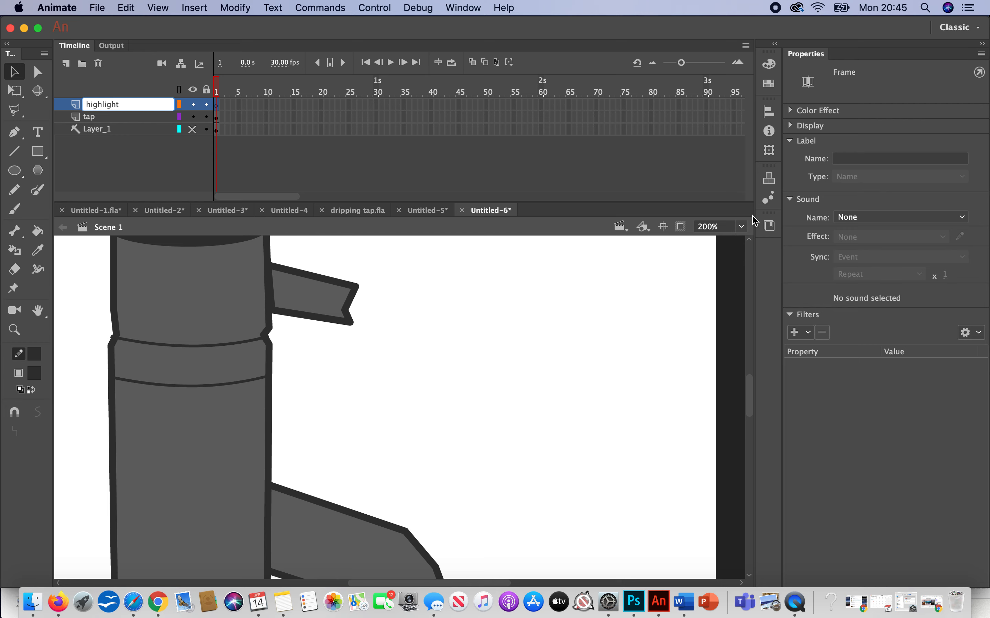
Step: Draw a rectangle without a stroke, about 121 by 35 px, on the highlight layer beside the tap
{"action": "left_click", "coordinate": [742, 227]}
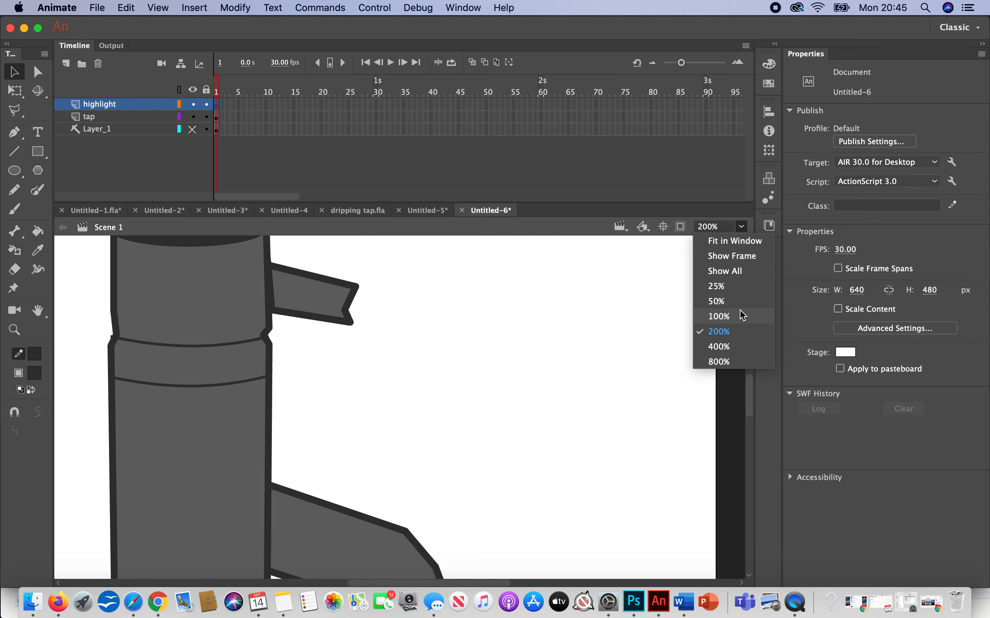
{"action": "left_click", "coordinate": [720, 317]}
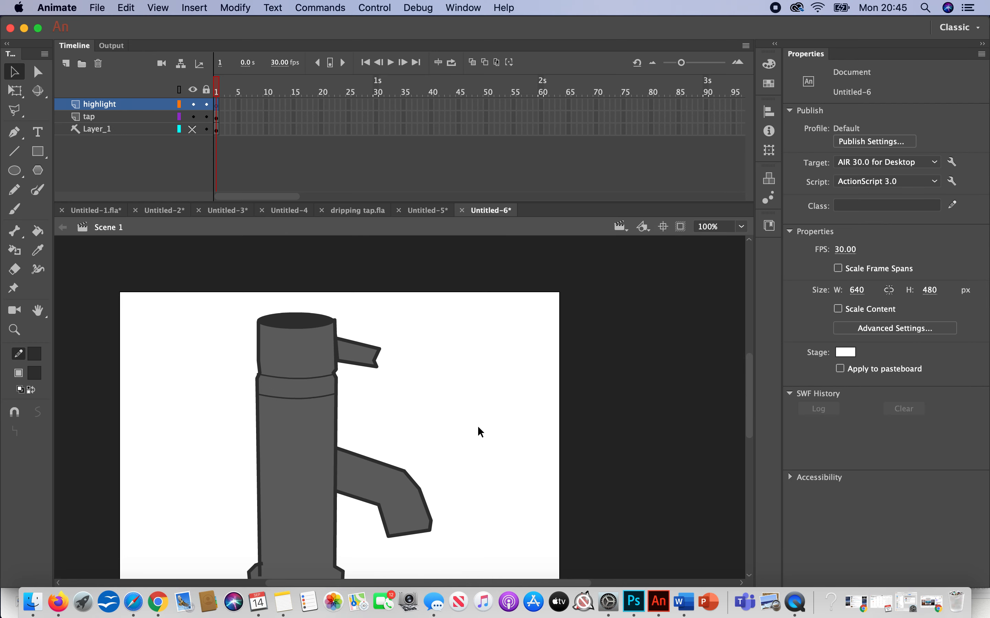
{"action": "scroll", "coordinate": [489, 432], "scroll_direction": "down", "scroll_amount": 3}
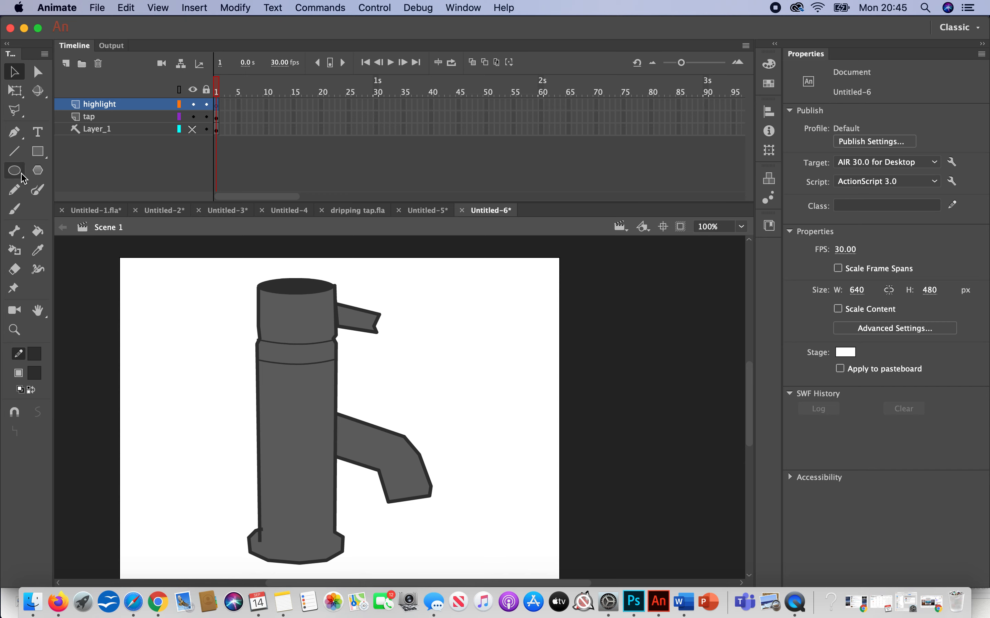
{"action": "left_click", "coordinate": [38, 151]}
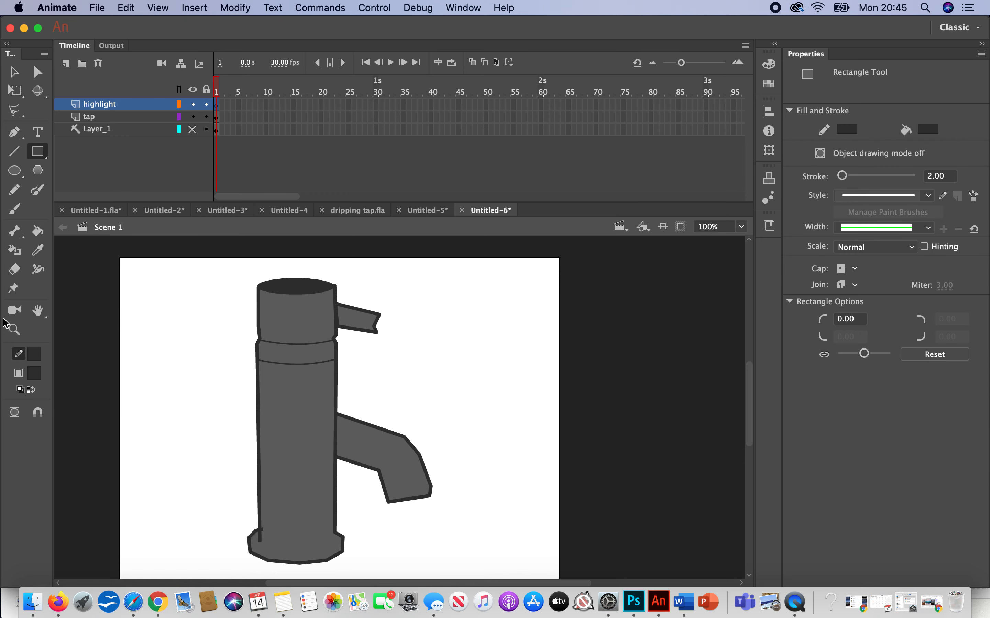
{"action": "left_click", "coordinate": [36, 355]}
{"action": "left_click", "coordinate": [263, 371]}
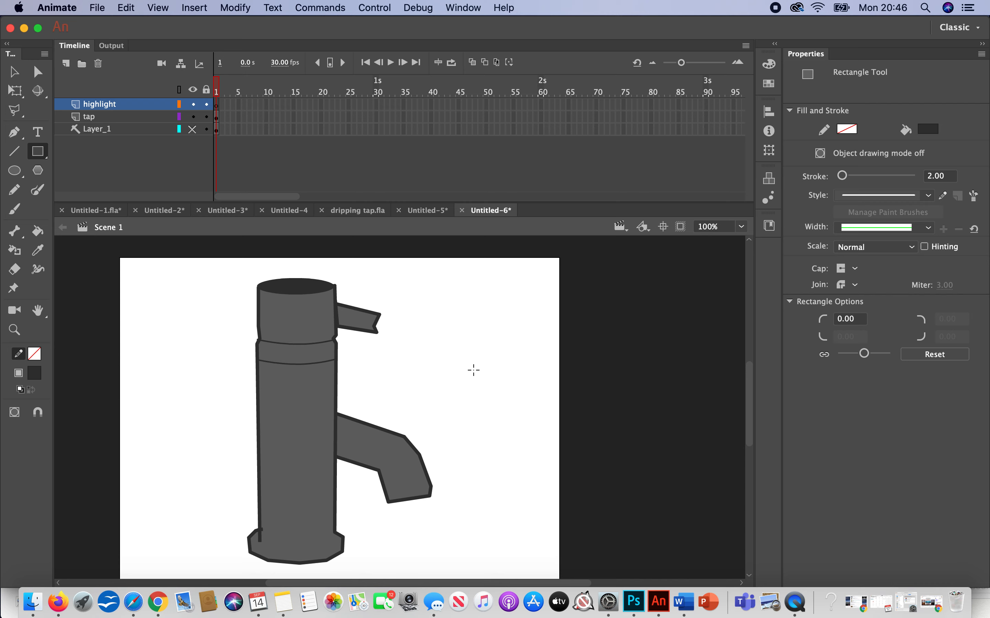
{"action": "left_click_drag", "start_coordinate": [446, 373], "coordinate": [531, 397]}
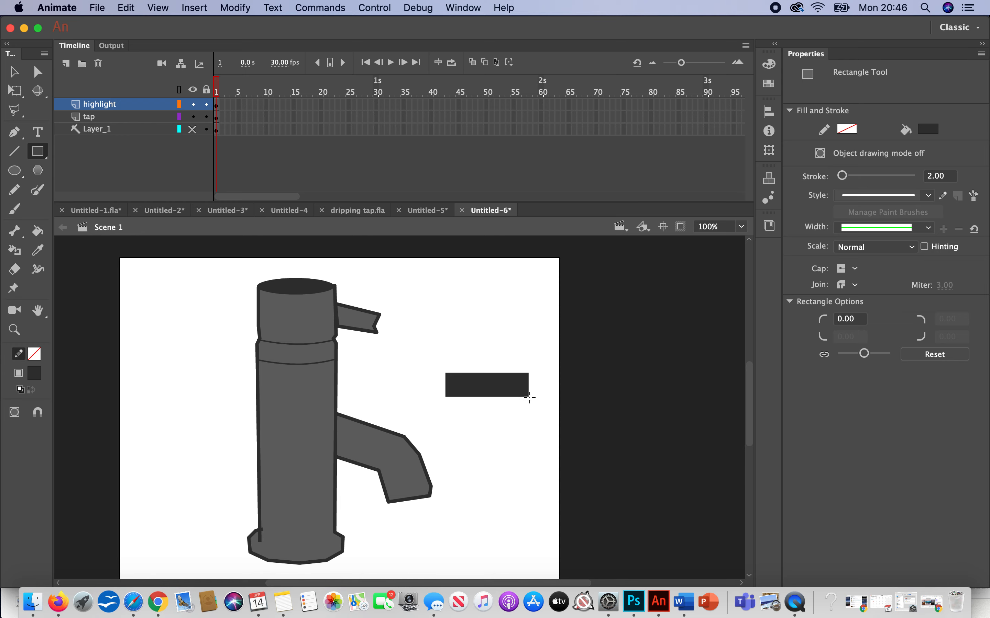
Step: Change the rectangle's fill to light grey
{"action": "key", "text": "v"}
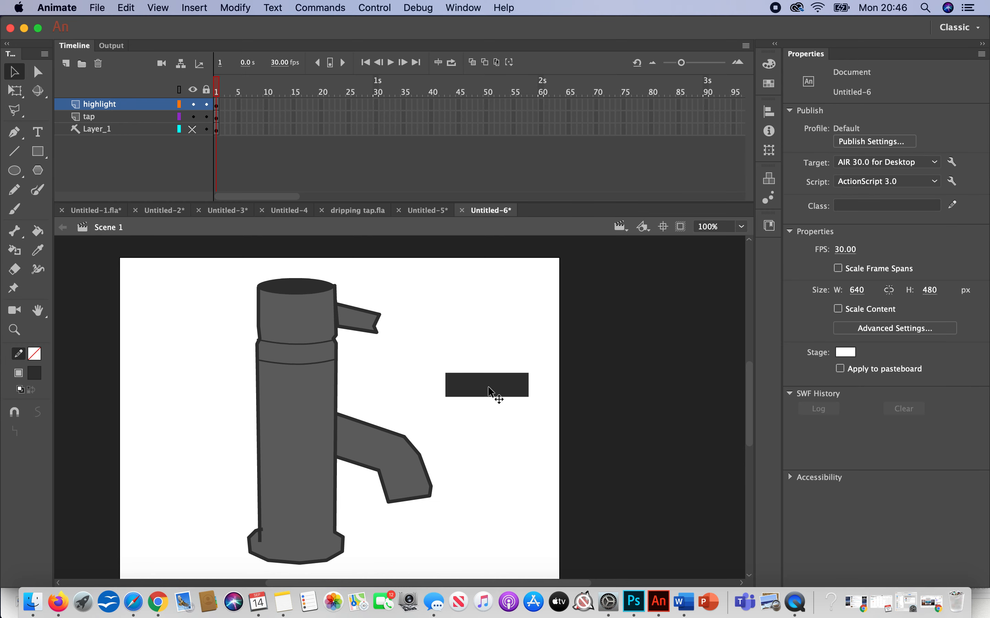
{"action": "left_click", "coordinate": [494, 395]}
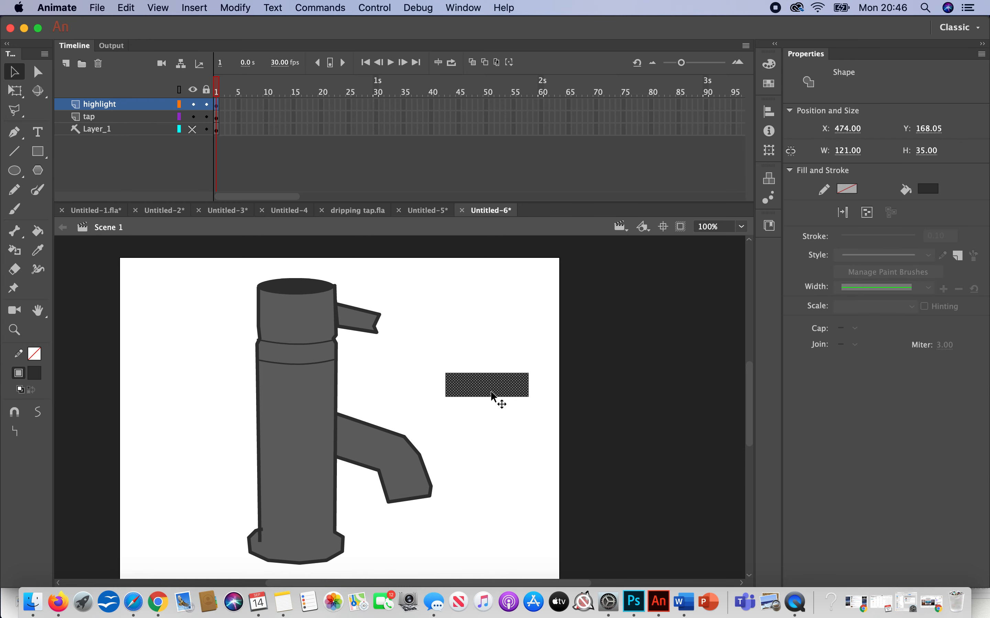
{"action": "left_click", "coordinate": [32, 376]}
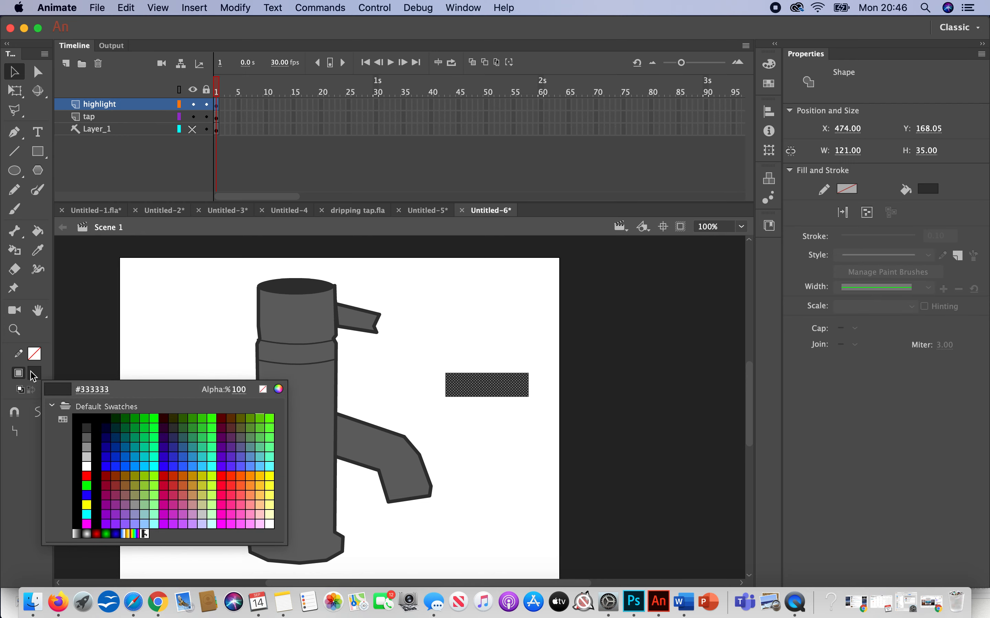
{"action": "left_click", "coordinate": [90, 453]}
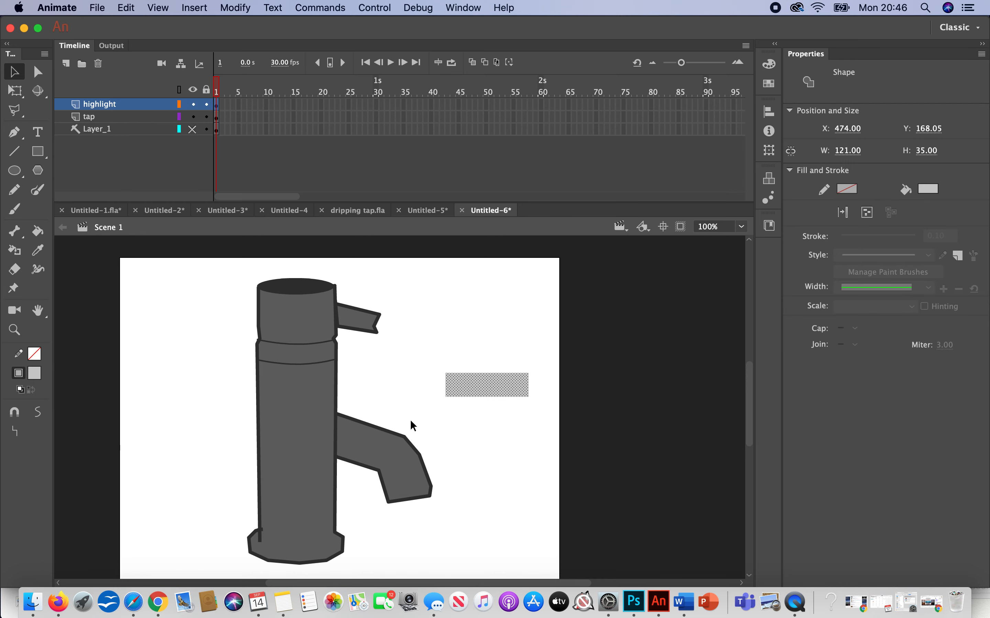
{"action": "left_click", "coordinate": [492, 414]}
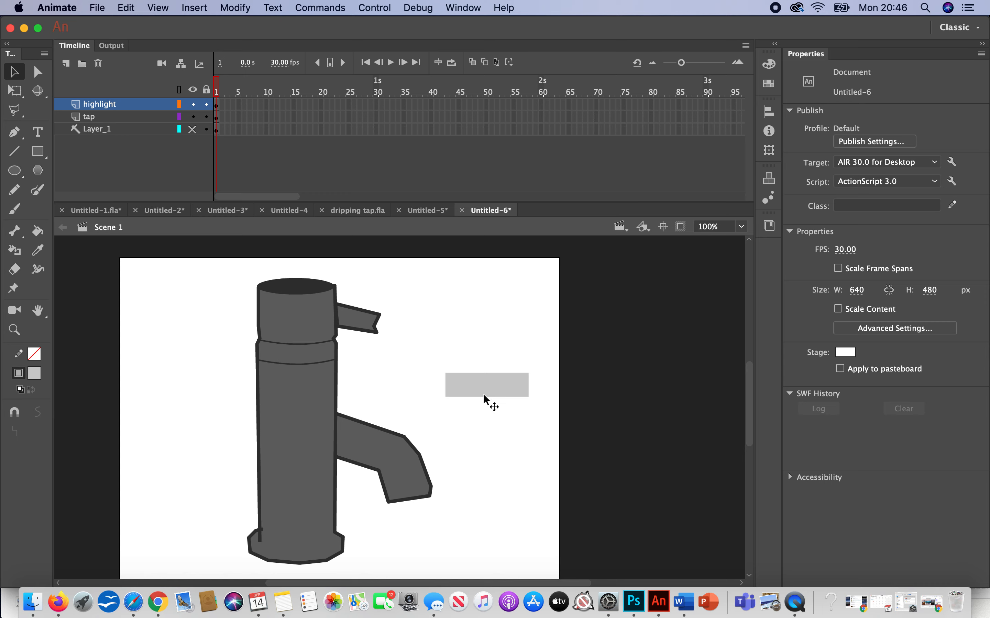
Step: Bend the rectangle's long edges downward into a curved band and narrow it to about 111 px
{"action": "left_click_drag", "start_coordinate": [483, 397], "coordinate": [484, 382]}
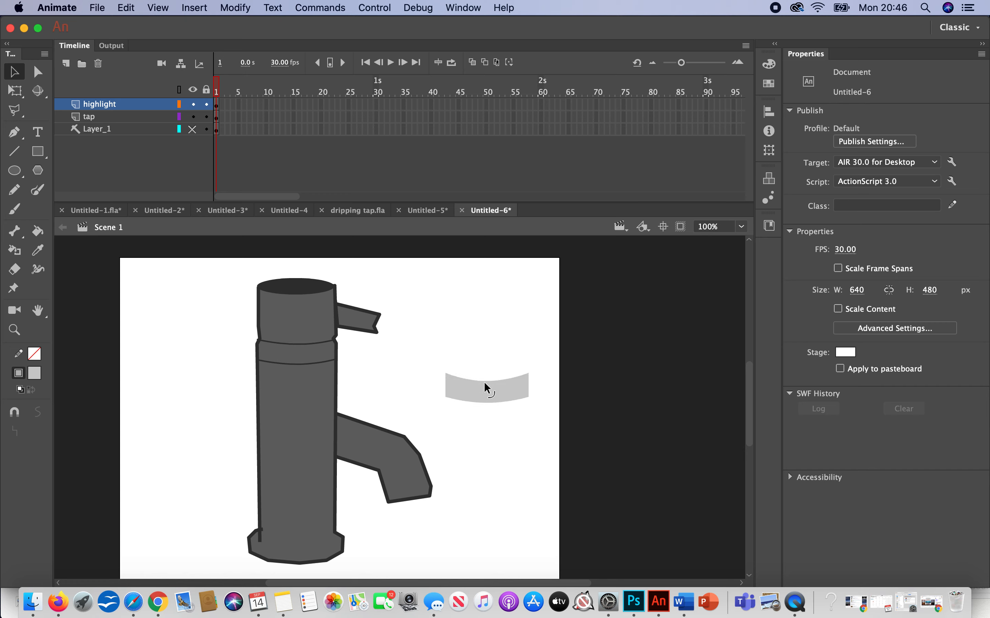
{"action": "left_click", "coordinate": [484, 382]}
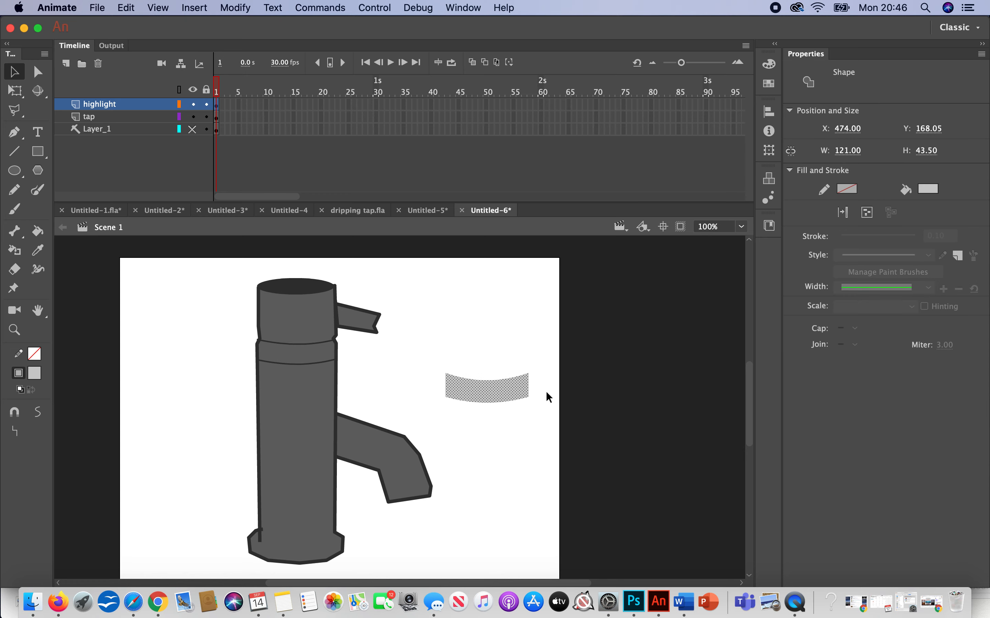
{"action": "left_click", "coordinate": [26, 89]}
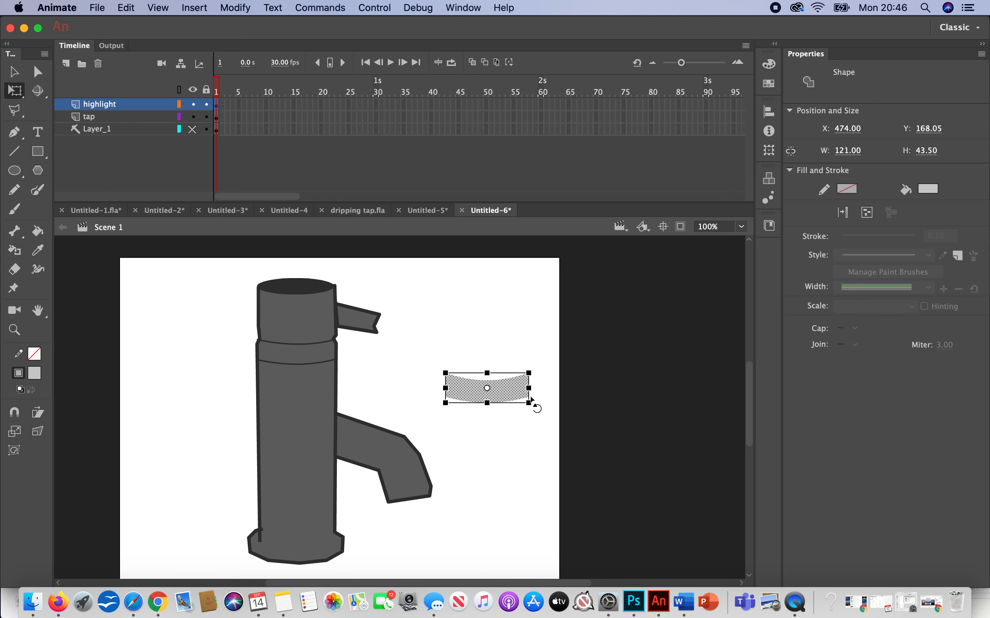
{"action": "left_click_drag", "start_coordinate": [530, 388], "coordinate": [527, 388]}
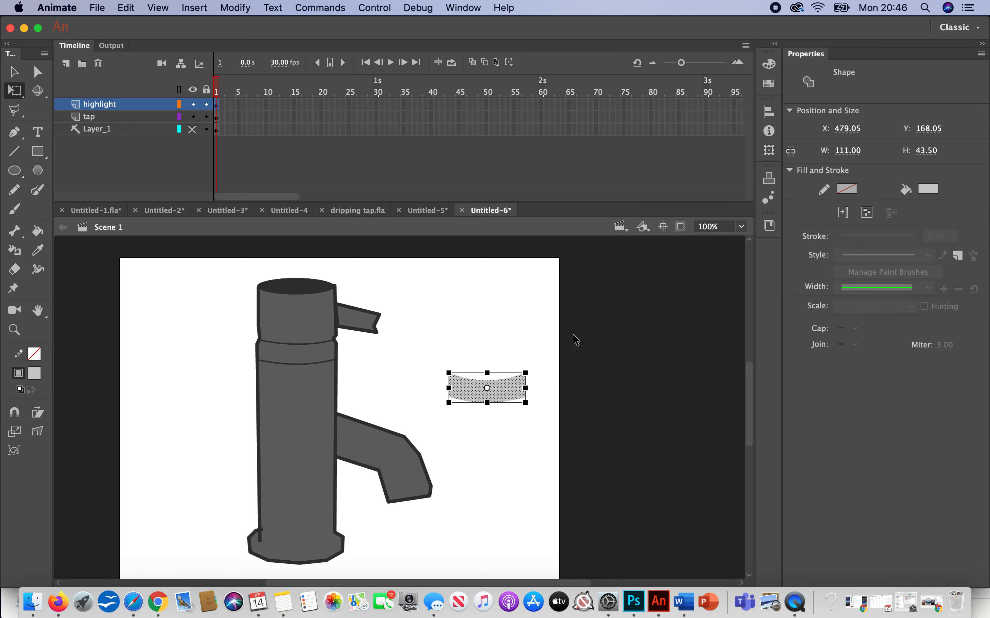
Step: Place the light grey curved band across the tap's upper section, at about X 202, Y 58
{"action": "key", "text": "v"}
{"action": "left_click_drag", "start_coordinate": [552, 428], "coordinate": [429, 329]}
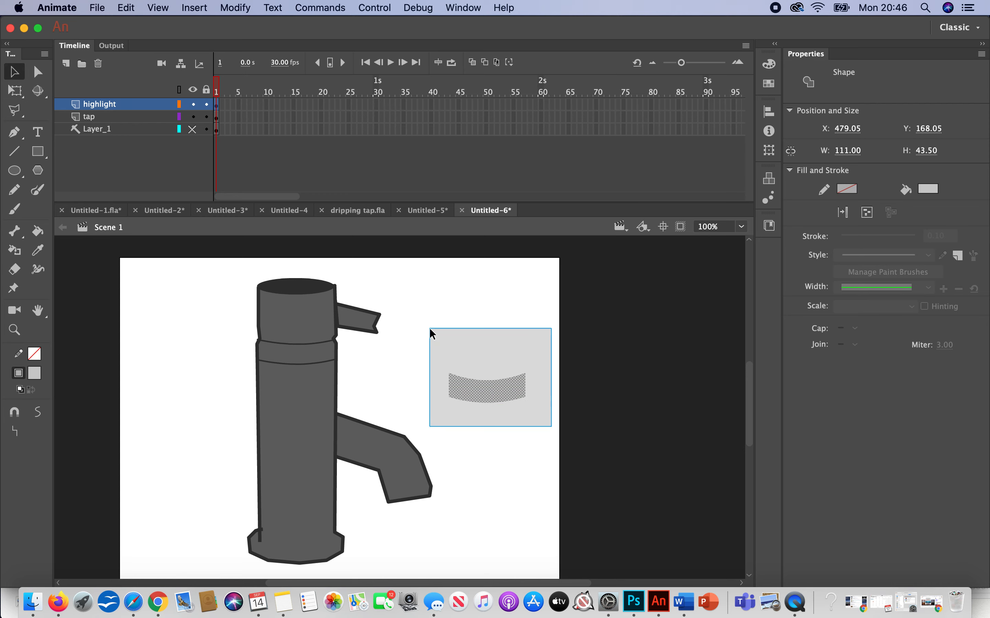
{"action": "left_click_drag", "start_coordinate": [482, 396], "coordinate": [299, 321]}
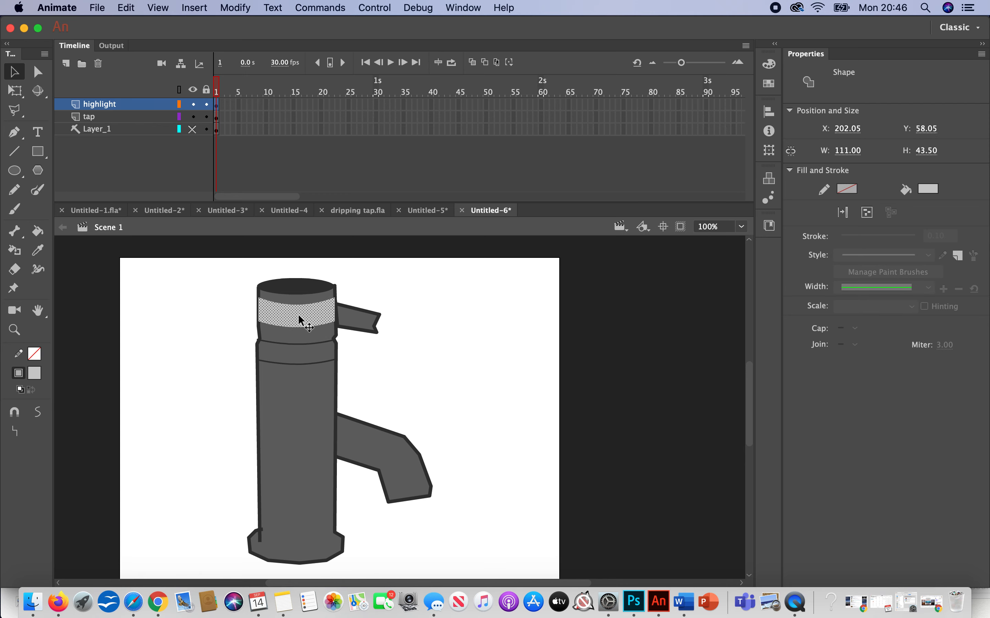
Step: Draw a light grey rectangle about 27 by 39 px on the highlight layer beside the spout and rotate it anticlockwise to match the spout's bend
{"action": "left_click", "coordinate": [37, 152]}
{"action": "left_click_drag", "start_coordinate": [458, 392], "coordinate": [477, 418]}
{"action": "key", "text": "q"}
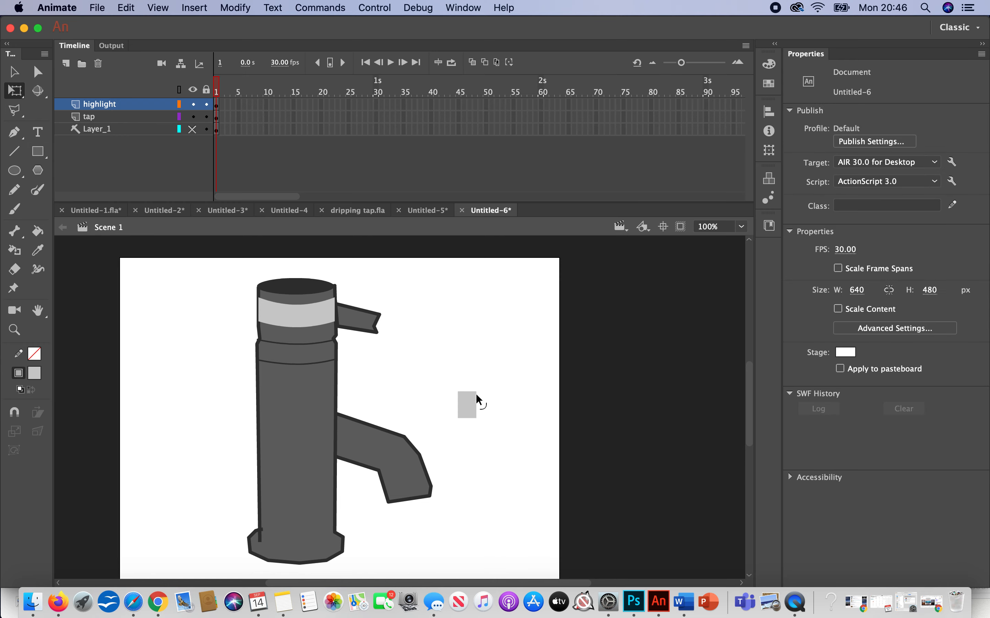
{"action": "left_click", "coordinate": [467, 405]}
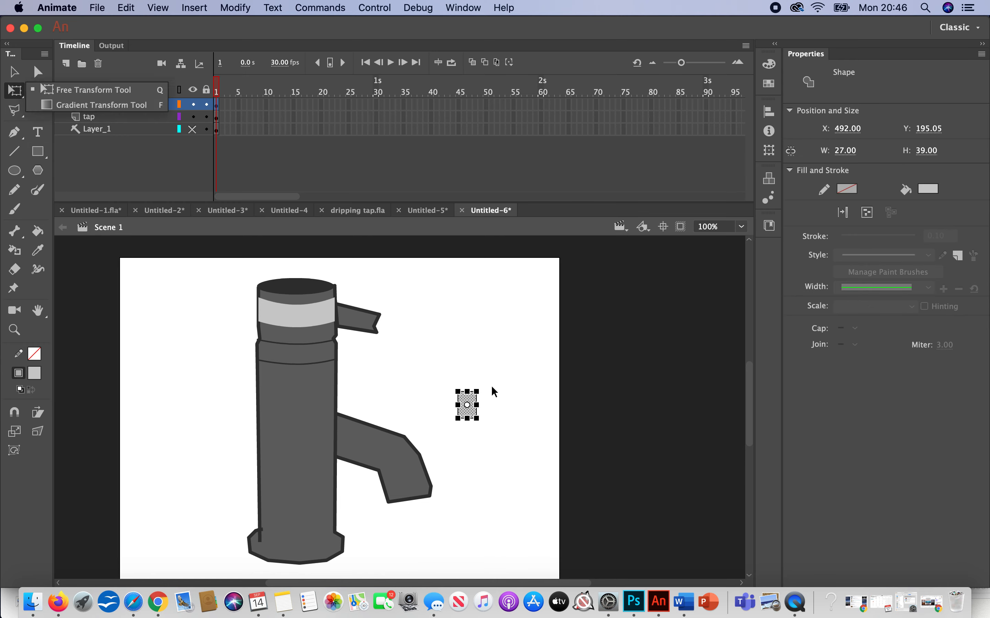
{"action": "left_click_drag", "start_coordinate": [484, 395], "coordinate": [473, 371]}
{"action": "left_click", "coordinate": [14, 72]}
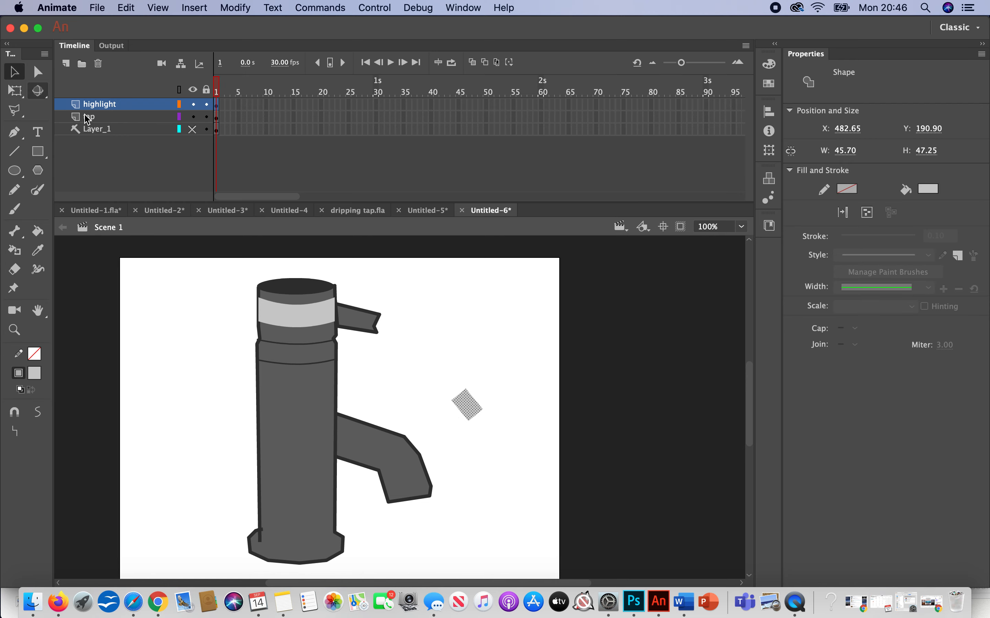
Step: Curve the long edges of the small grey rectangle and place it as a highlight on the spout's bend
{"action": "left_click", "coordinate": [545, 325]}
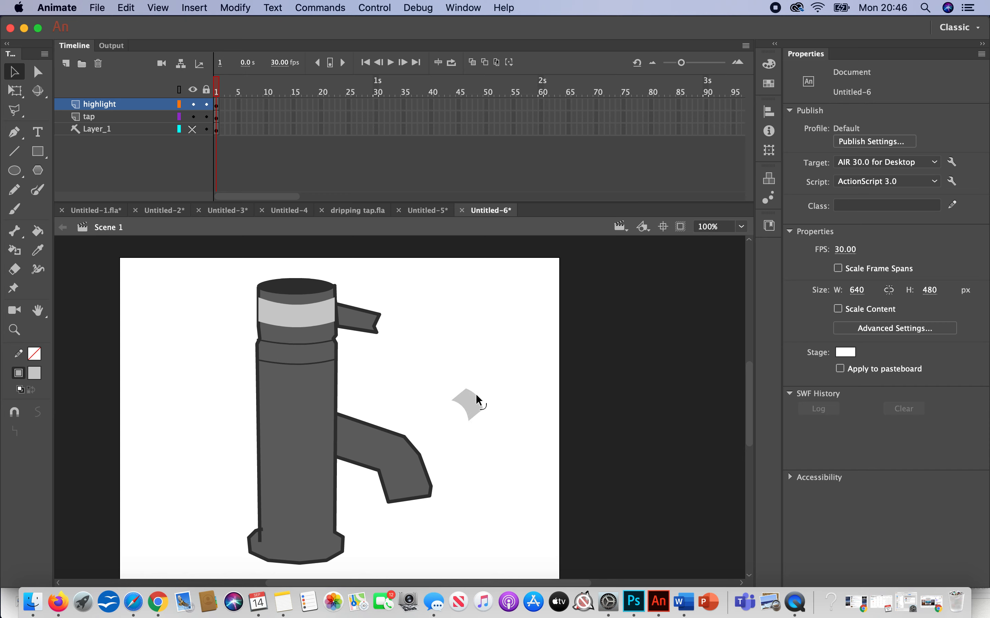
{"action": "left_click_drag", "start_coordinate": [470, 402], "coordinate": [404, 455]}
{"action": "left_click", "coordinate": [503, 414]}
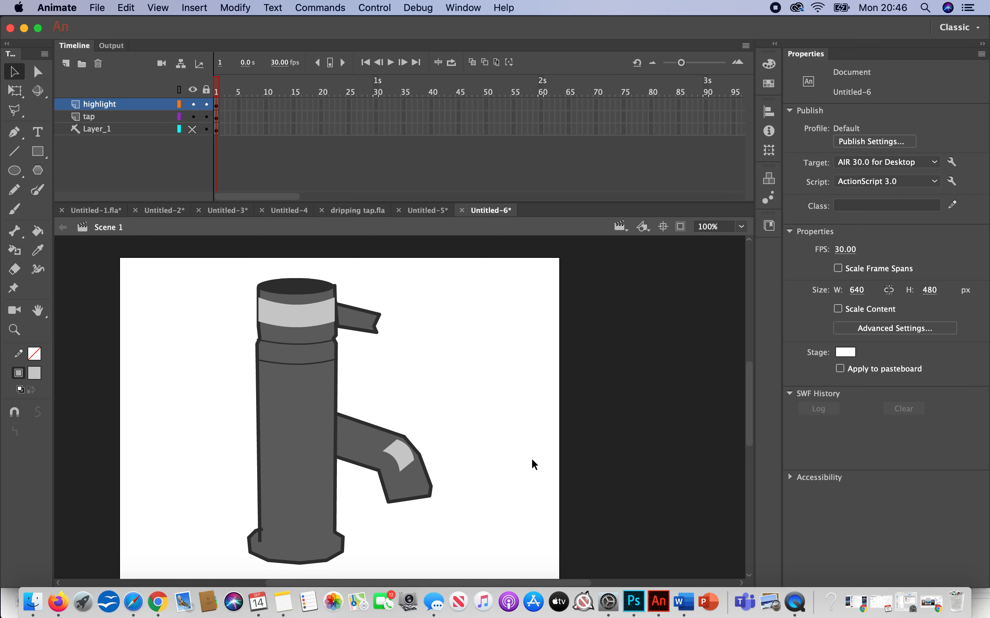
Step: Scale the contents of the highlight and tap layers together to about 126 by 197 px and move them to the stage's upper-left corner
{"action": "scroll", "coordinate": [531, 457], "scroll_direction": "down", "scroll_amount": 2}
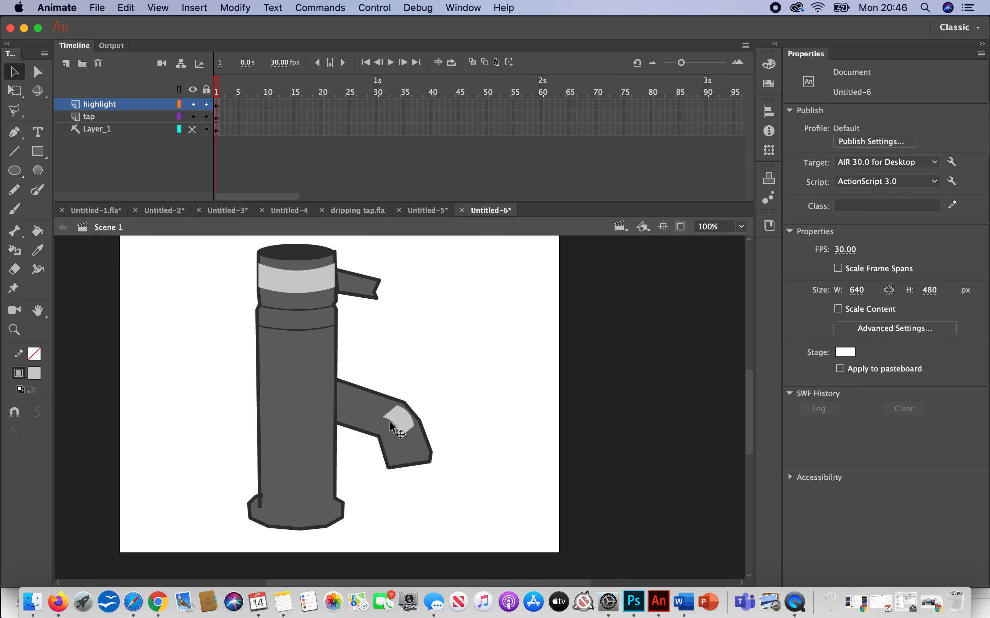
{"action": "left_click", "coordinate": [137, 102]}
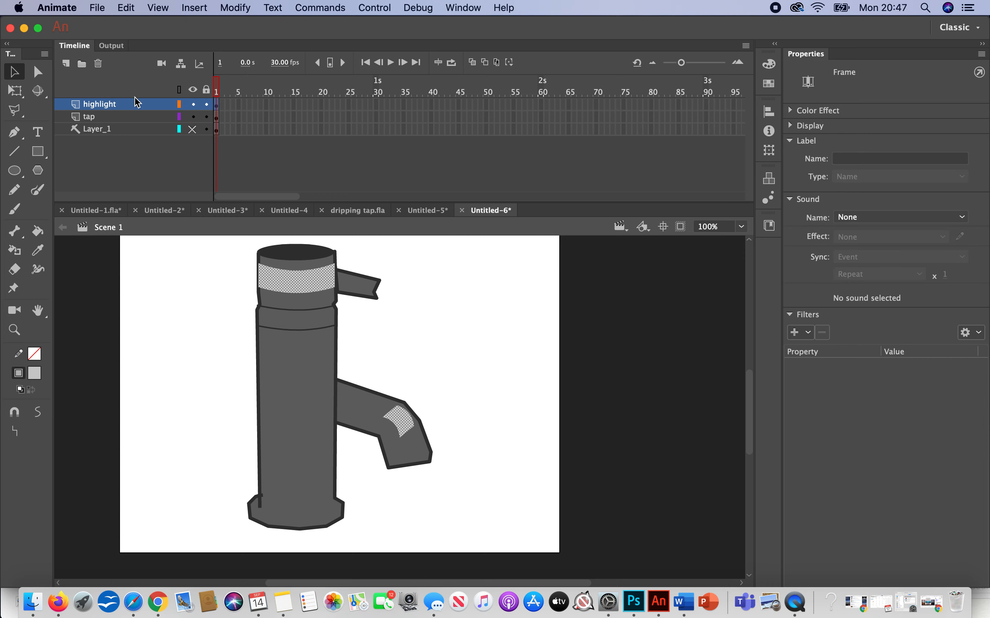
{"action": "left_click", "coordinate": [195, 117]}
{"action": "left_click", "coordinate": [193, 116]}
{"action": "left_click", "coordinate": [218, 117]}
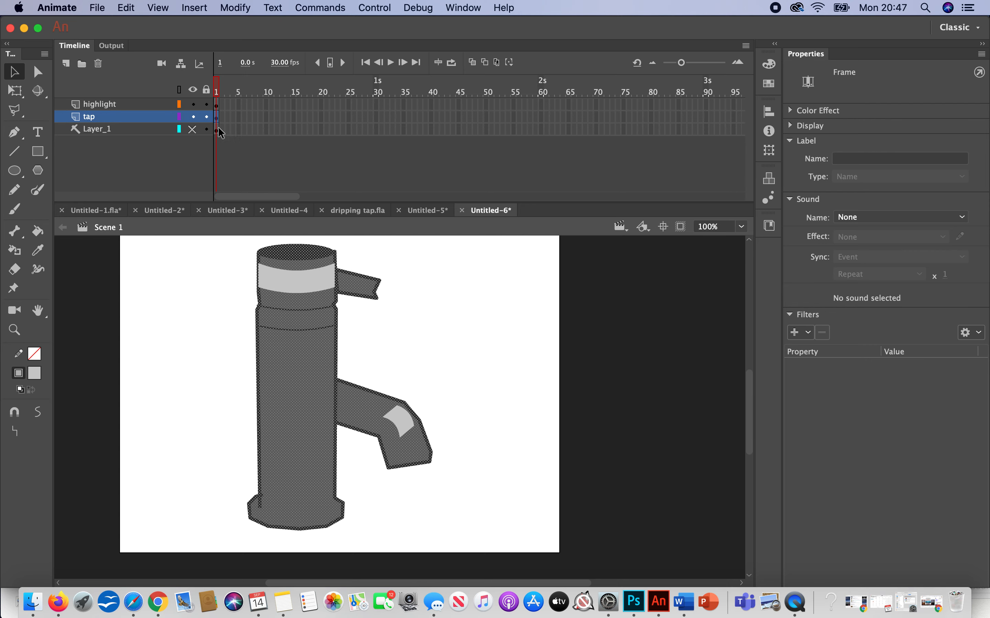
{"action": "left_click", "coordinate": [217, 103]}
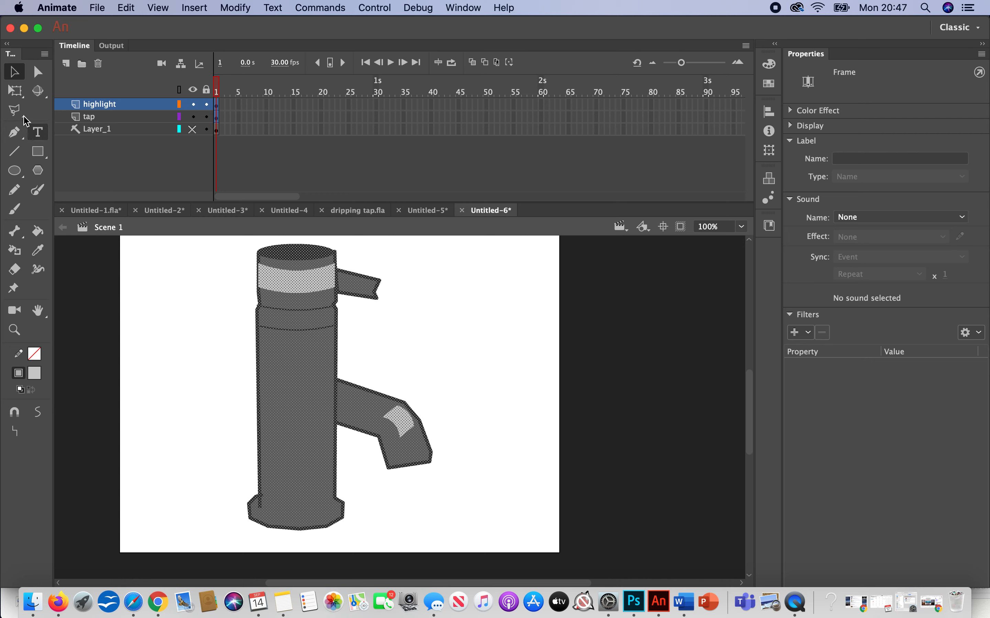
{"action": "left_click", "coordinate": [15, 72]}
{"action": "left_click", "coordinate": [327, 419], "text": "shift"}
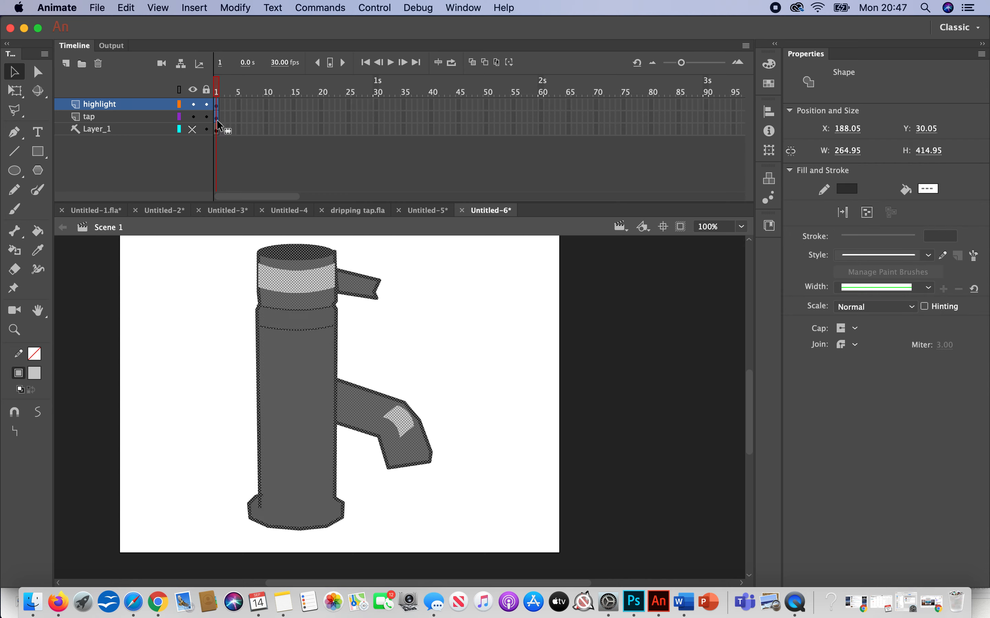
{"action": "left_click", "coordinate": [156, 119], "text": "shift"}
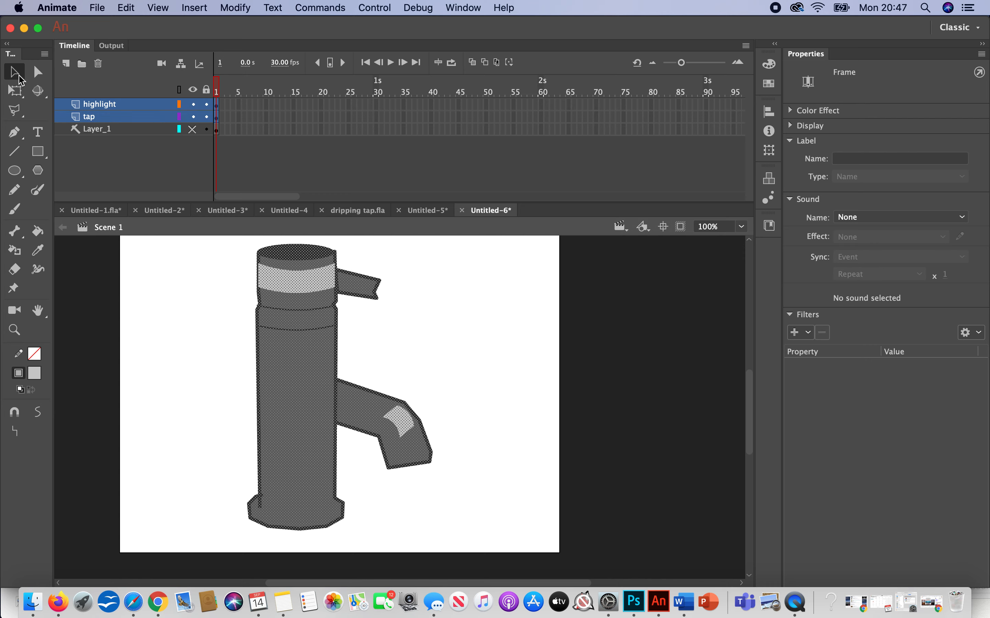
{"action": "left_click", "coordinate": [15, 91]}
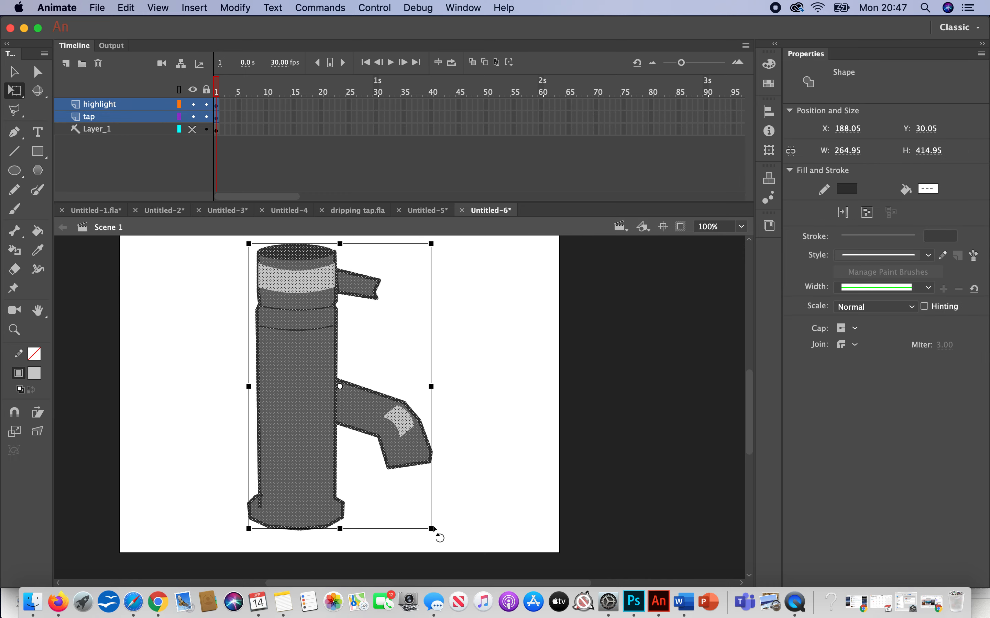
{"action": "left_click_drag", "start_coordinate": [431, 528], "coordinate": [398, 453]}
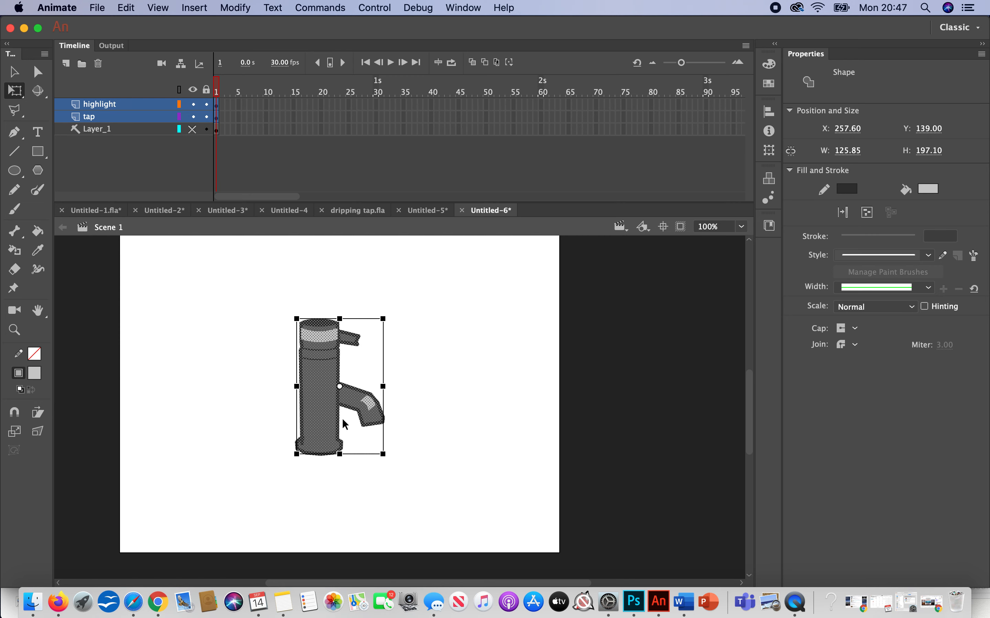
{"action": "left_click_drag", "start_coordinate": [345, 424], "coordinate": [200, 351]}
{"action": "left_click", "coordinate": [358, 394]}
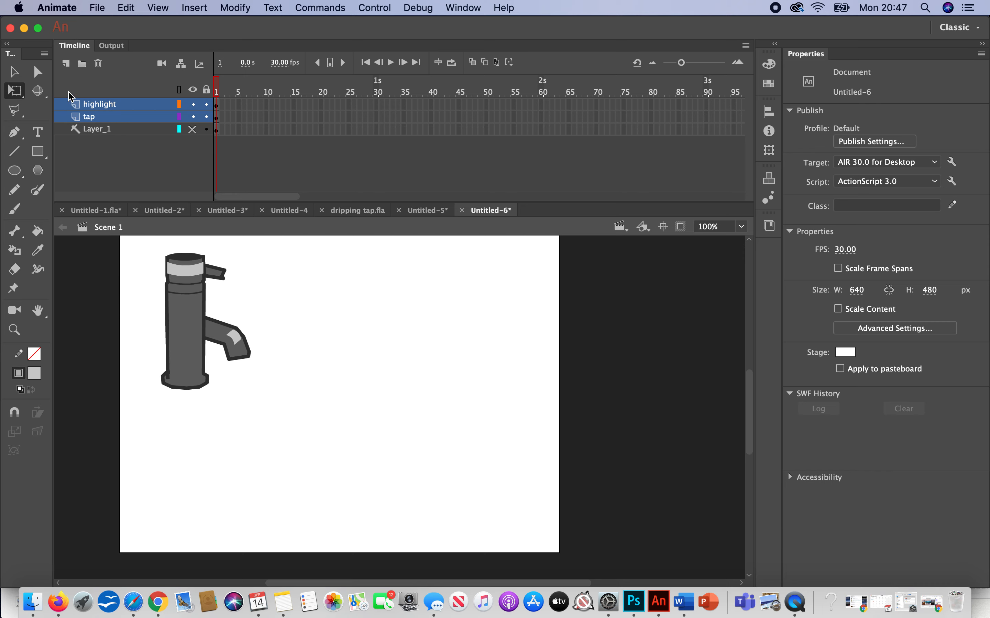
Step: Delete the hidden Layer_1 and extend the highlight and tap layers to frame 10
{"action": "left_click", "coordinate": [108, 130]}
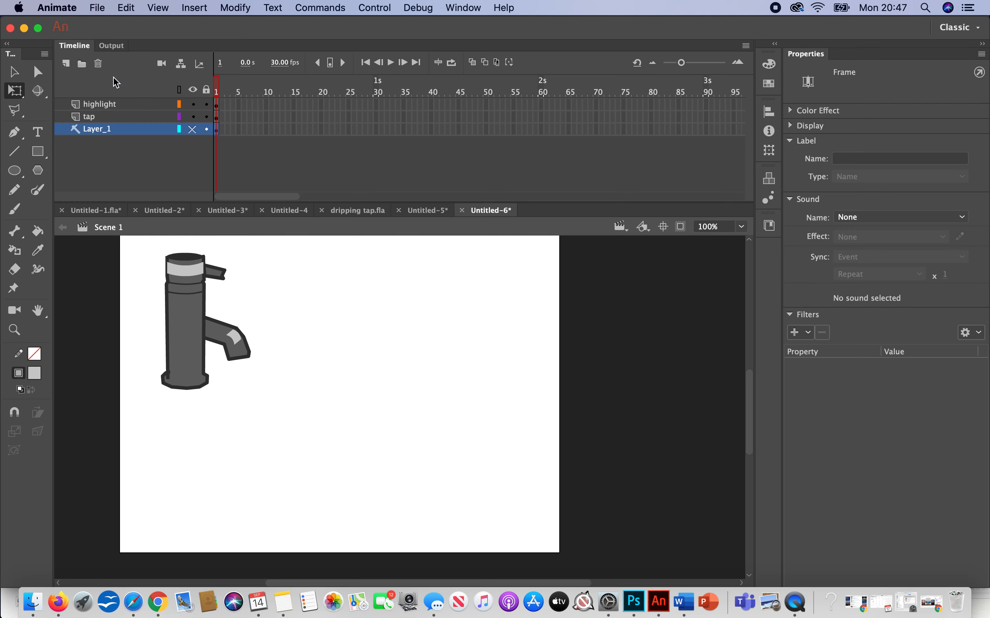
{"action": "left_click", "coordinate": [98, 64]}
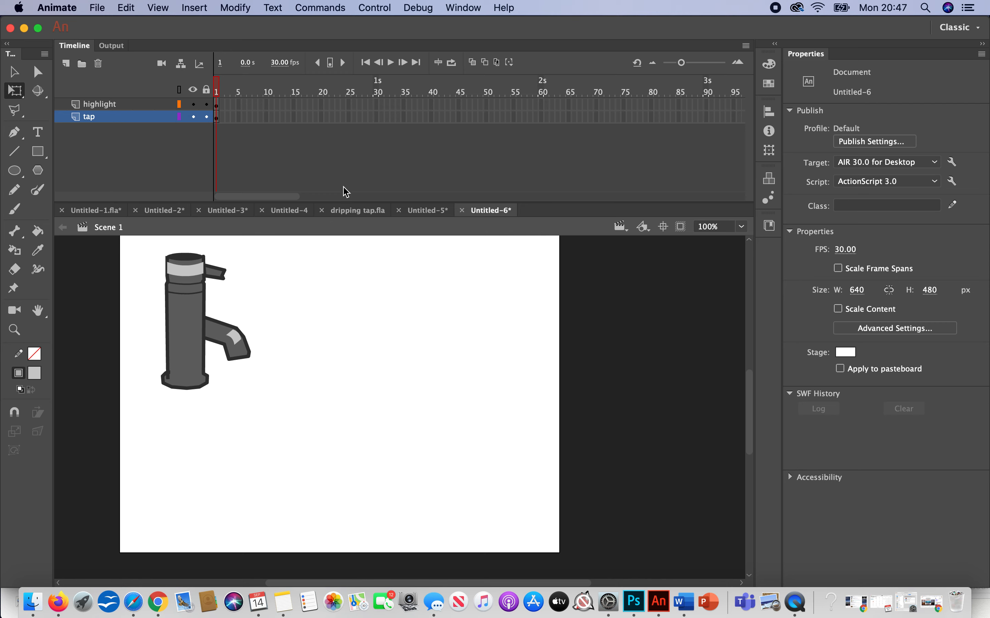
{"action": "left_click", "coordinate": [265, 118]}
{"action": "left_click", "coordinate": [266, 106]}
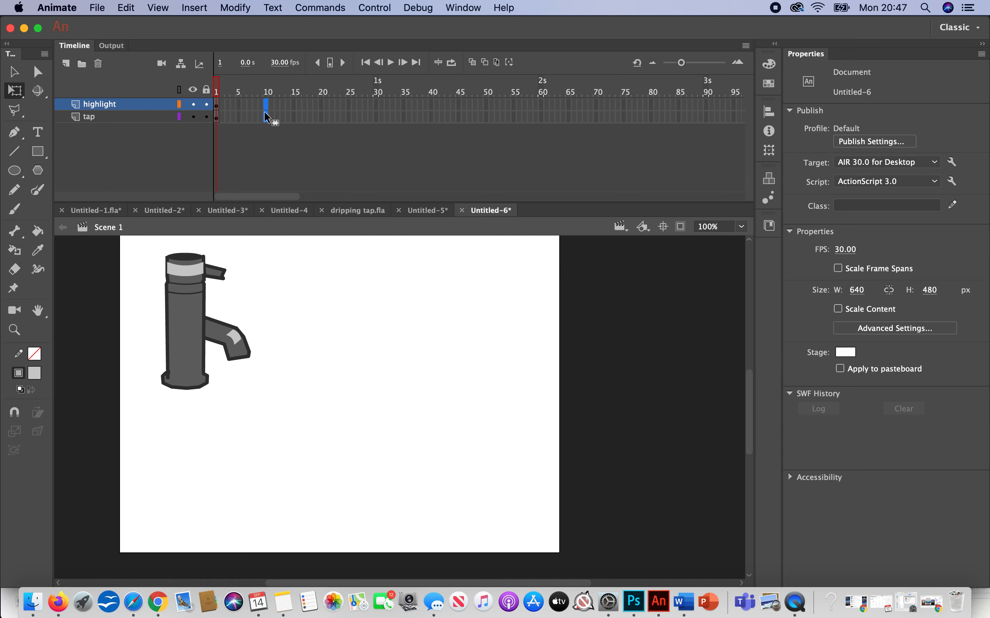
{"action": "right_click", "coordinate": [265, 109]}
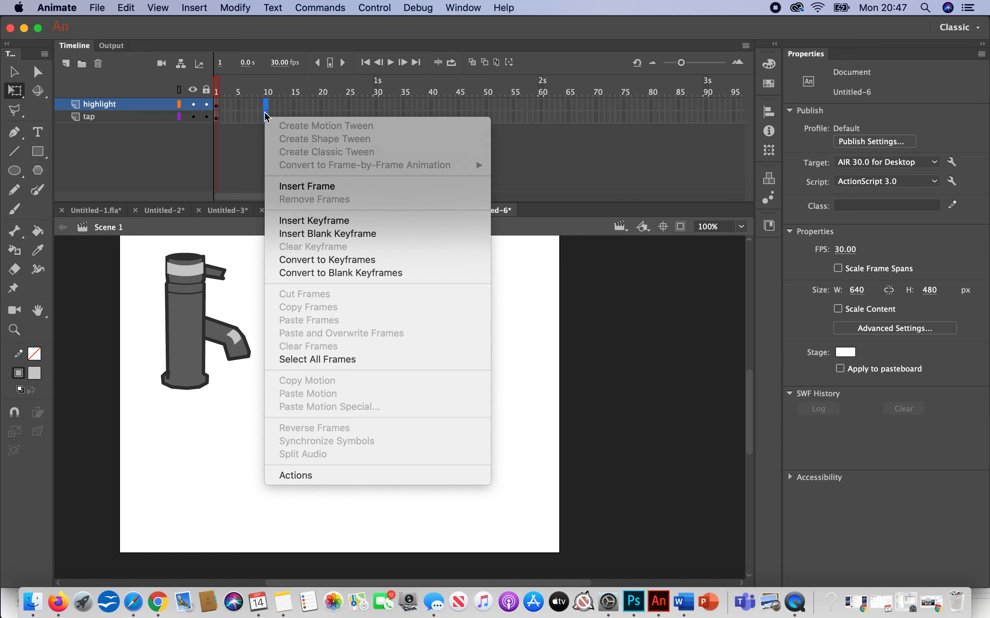
{"action": "left_click", "coordinate": [307, 187]}
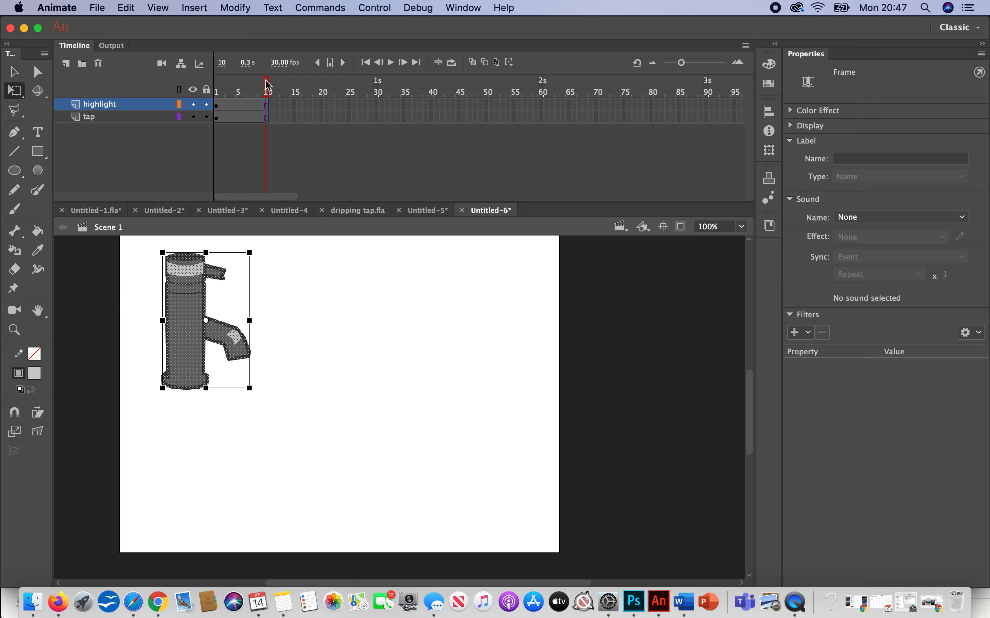
Step: Lock the tap layer and add a layer named water above the highlight layer
{"action": "left_click", "coordinate": [207, 117]}
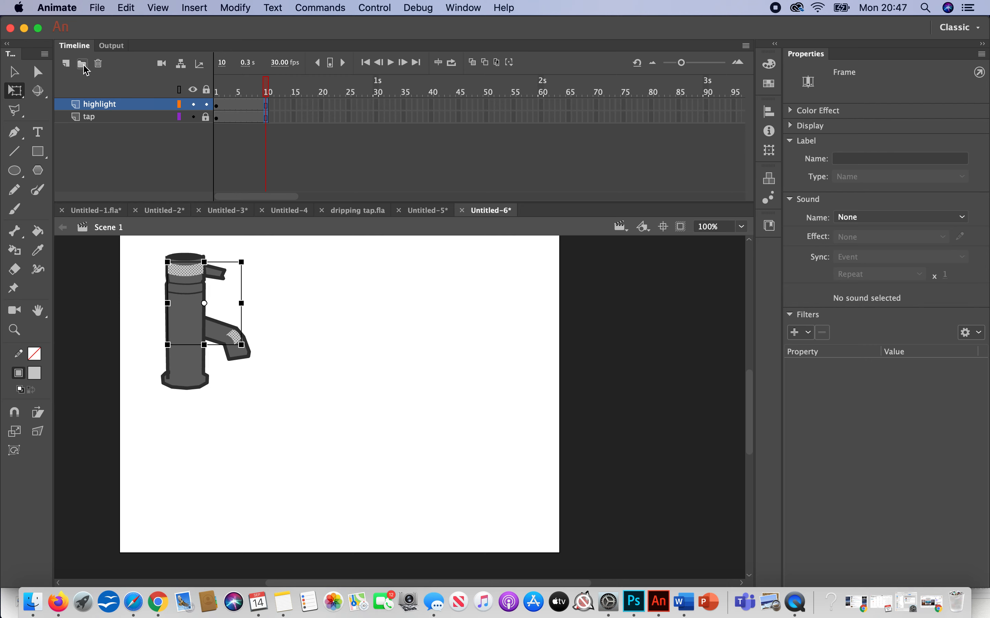
{"action": "left_click", "coordinate": [66, 65]}
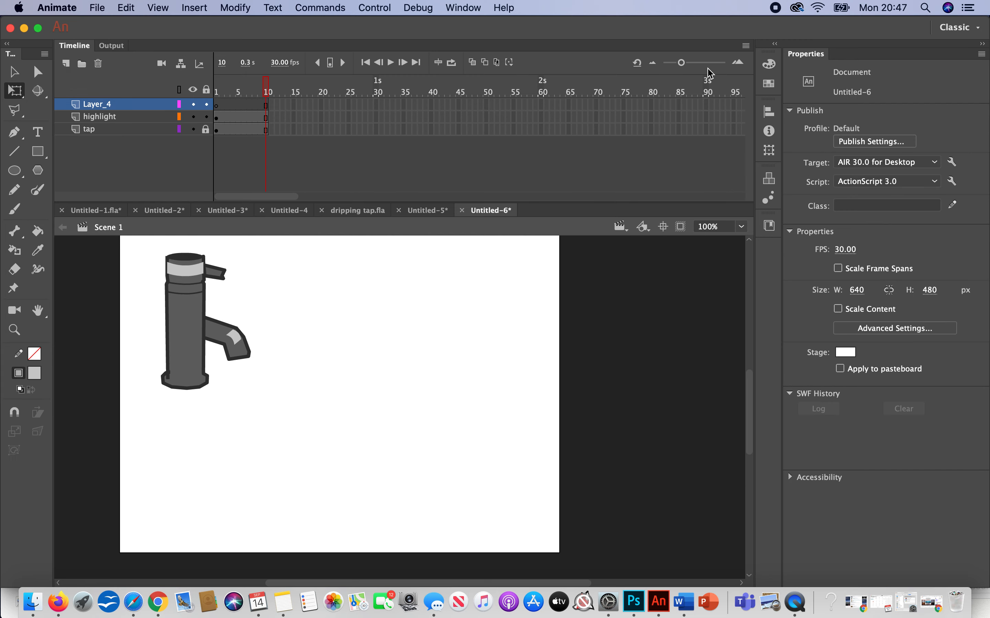
{"action": "left_click_drag", "start_coordinate": [679, 65], "coordinate": [701, 64]}
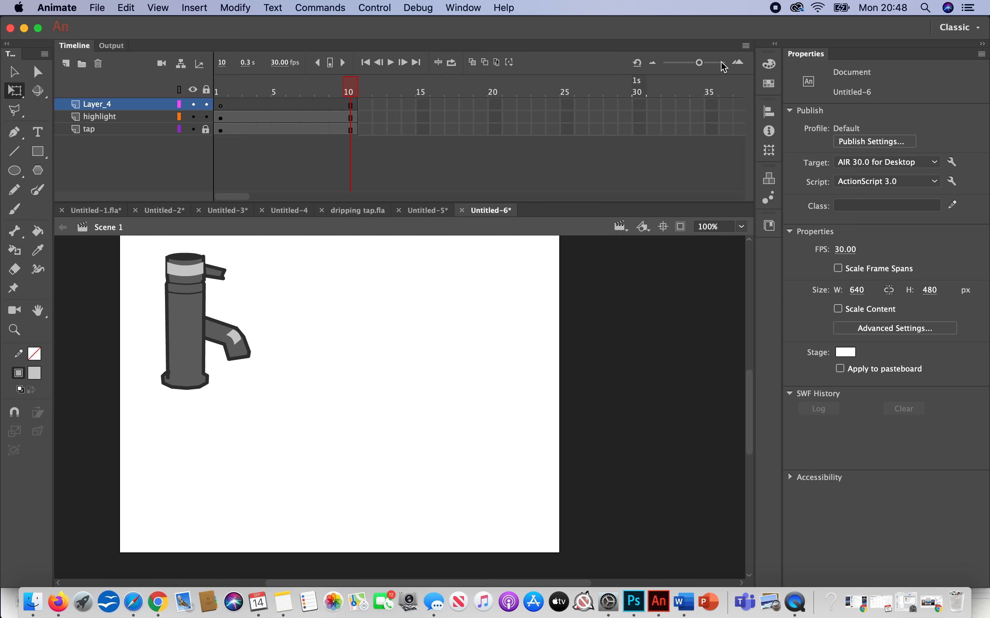
{"action": "left_click_drag", "start_coordinate": [357, 108], "coordinate": [224, 100]}
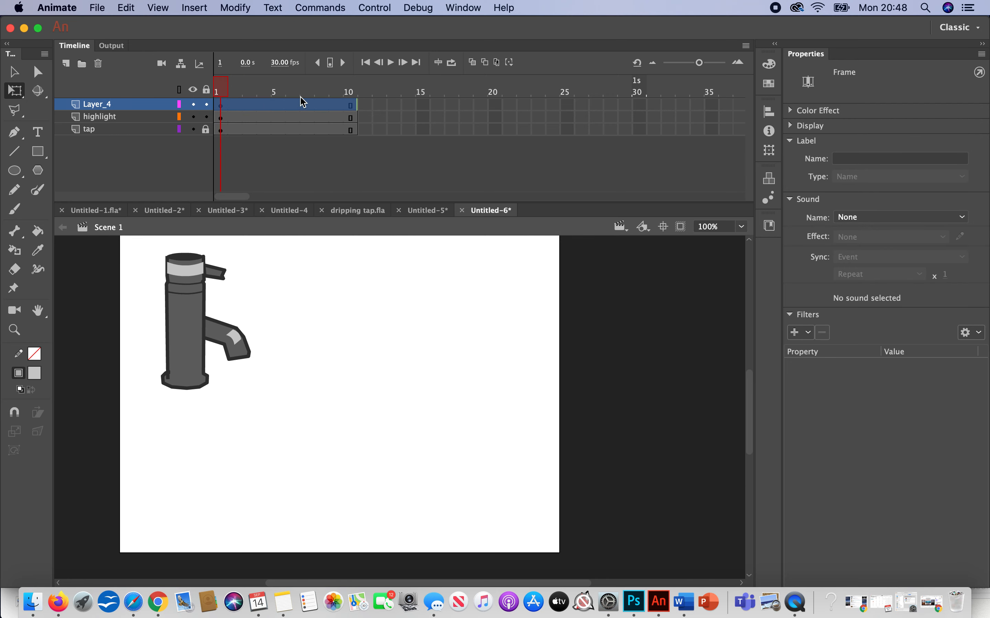
{"action": "double_click", "coordinate": [114, 106]}
{"action": "type", "text": "water"}
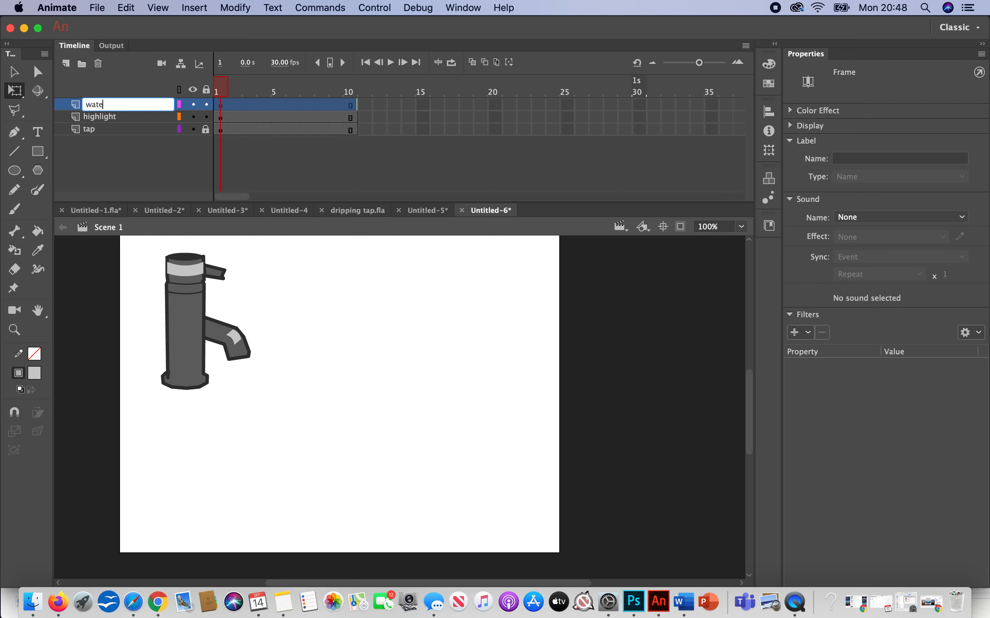
Step: Convert frames 1 to 10 of the water layer to blank keyframes and select frame 1
{"action": "right_click", "coordinate": [279, 109]}
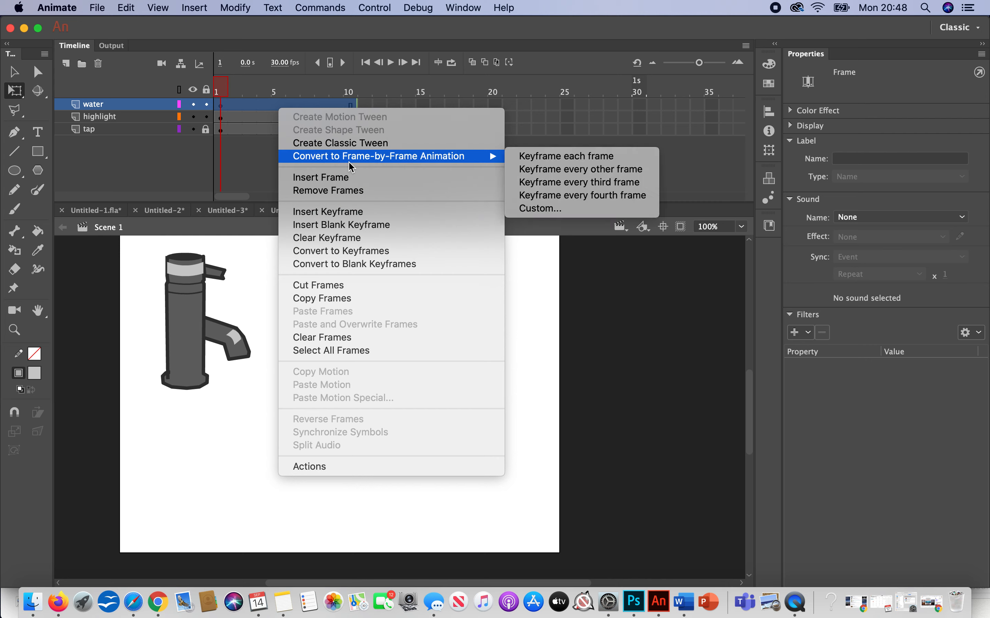
{"action": "left_click", "coordinate": [405, 265]}
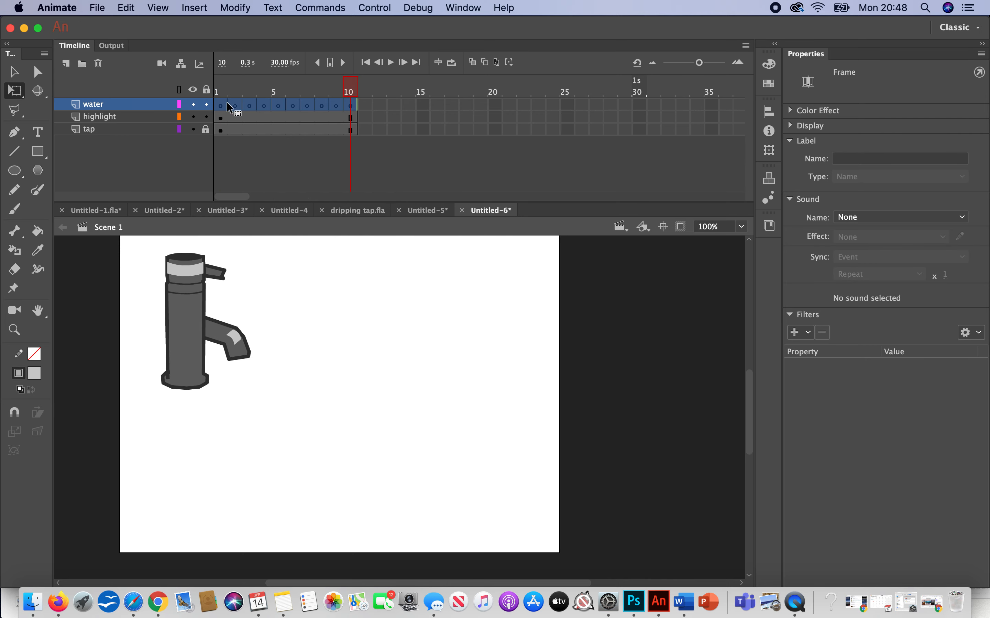
{"action": "left_click", "coordinate": [222, 104]}
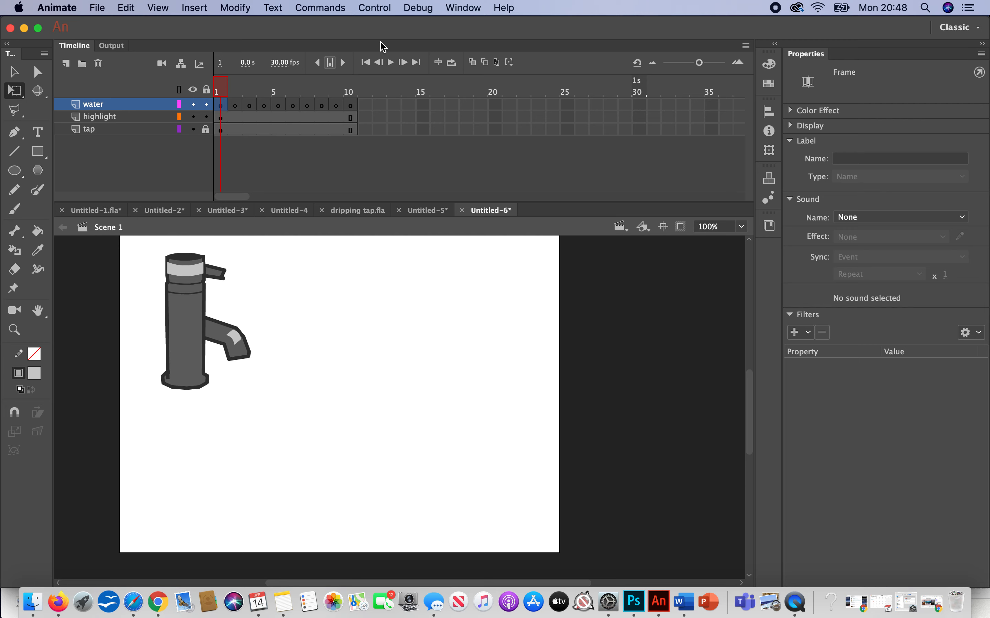
Step: Choose the Brush tool and set its fill colour to blue #0033FF
{"action": "left_click", "coordinate": [14, 209]}
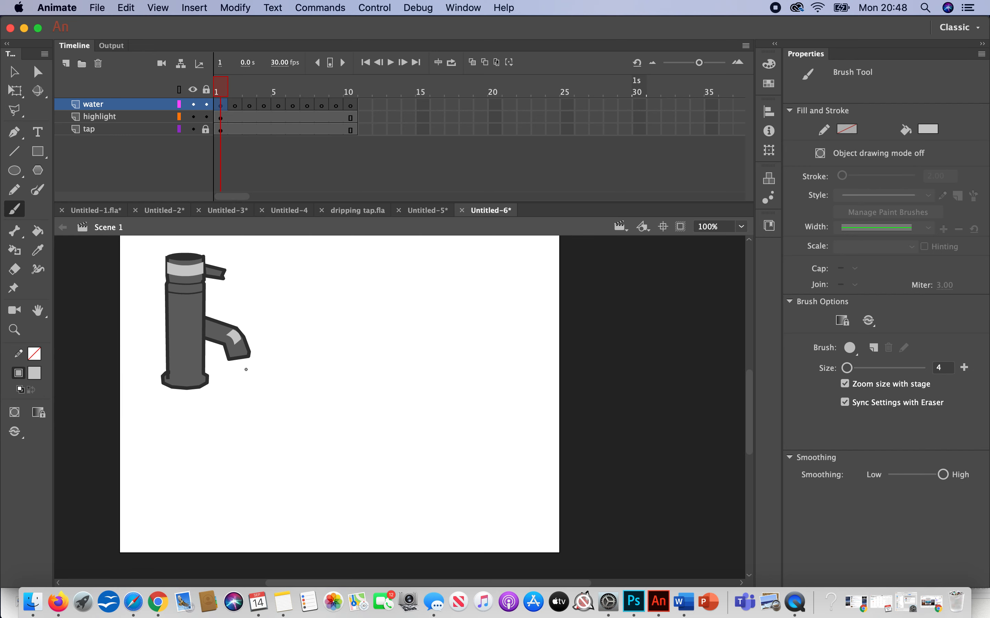
{"action": "left_click", "coordinate": [36, 374]}
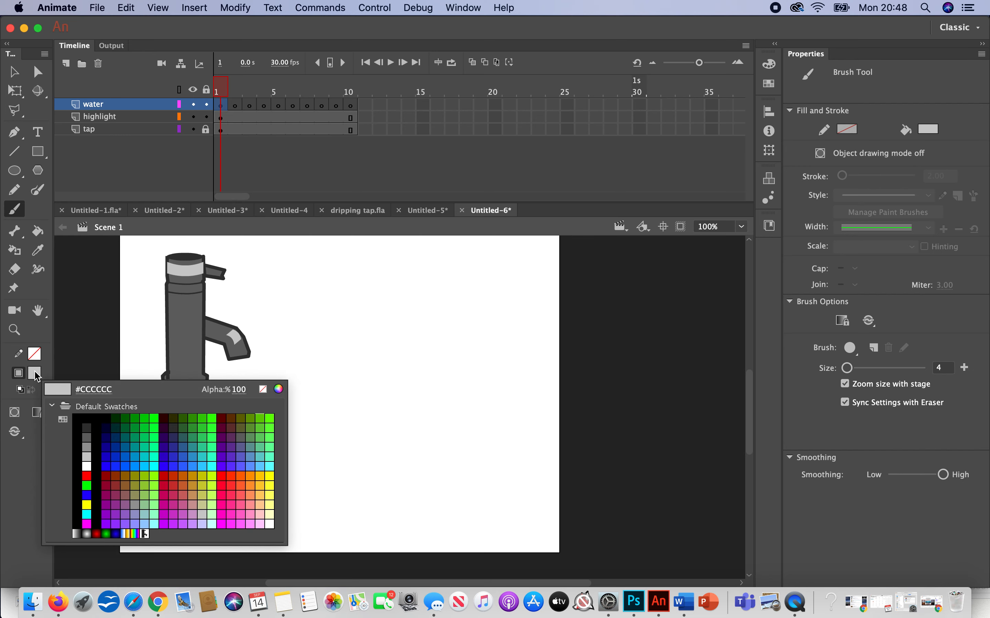
{"action": "left_click", "coordinate": [116, 466]}
Step: Turn on onion skinning and paint a small blue drop beneath the spout on frame 1 of the water layer
{"action": "left_click", "coordinate": [221, 105]}
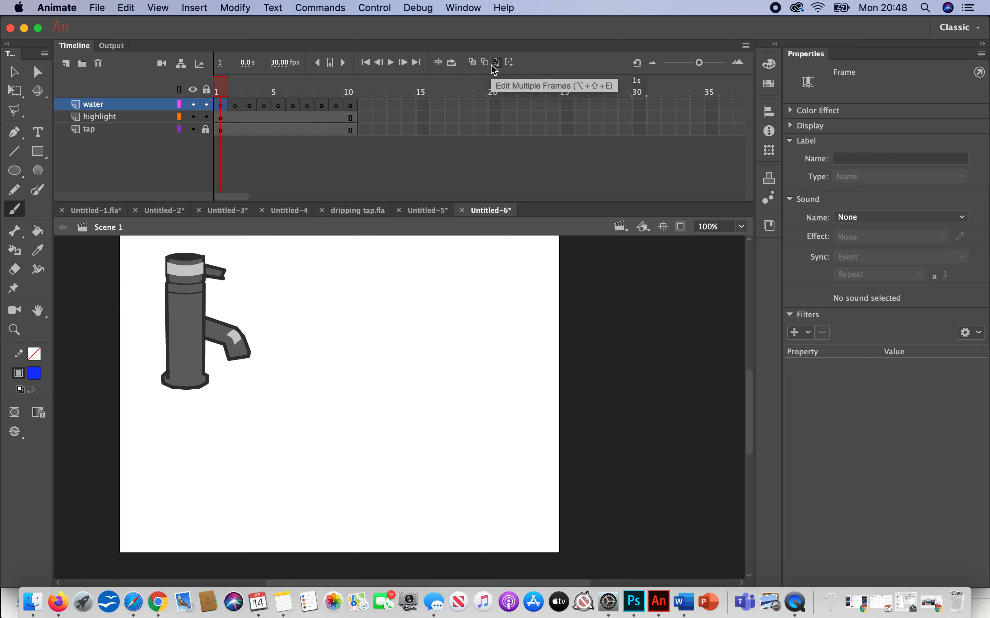
{"action": "left_click", "coordinate": [474, 64]}
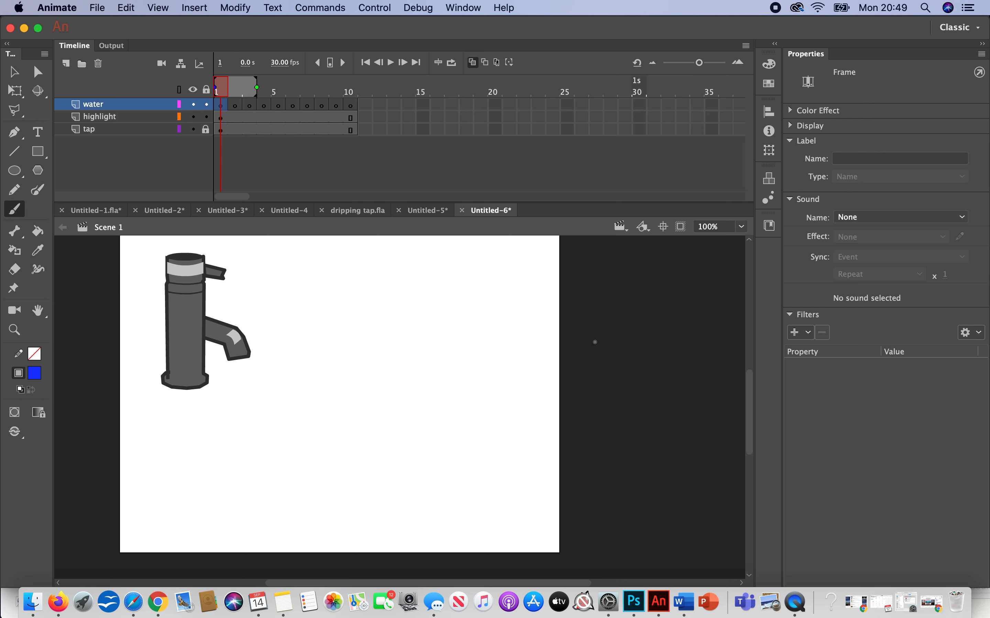
{"action": "left_click", "coordinate": [243, 370]}
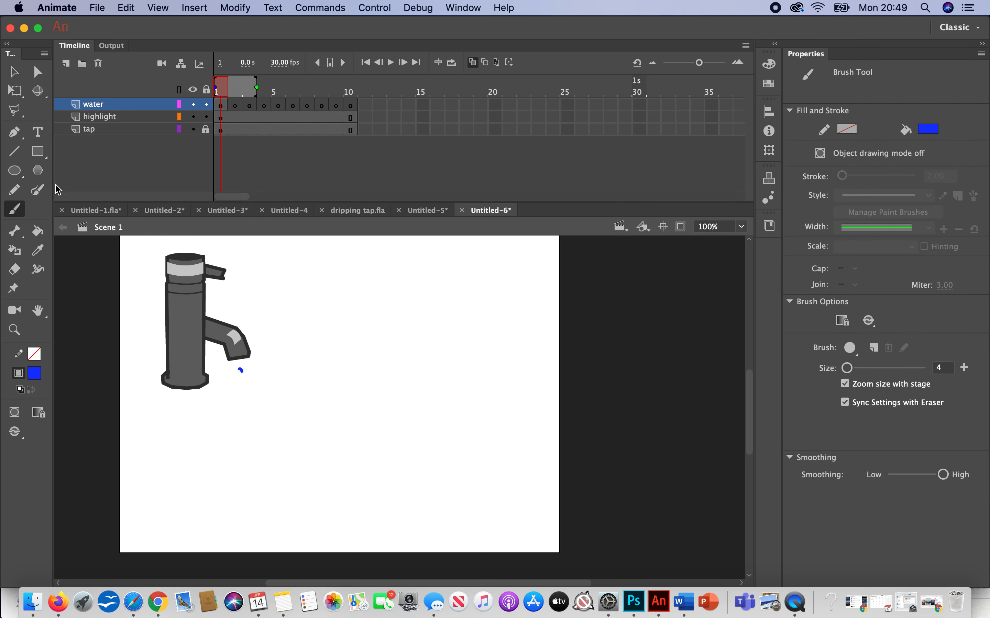
Step: Enlarge the blue drop beneath the spout on frame 1 of the water layer with the Brush tool
{"action": "left_click", "coordinate": [15, 329]}
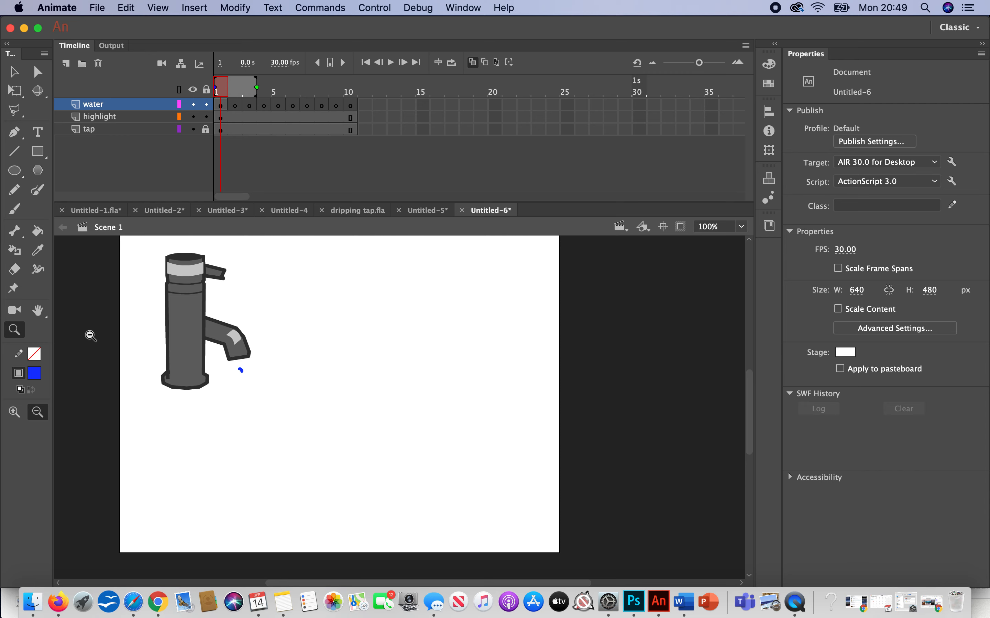
{"action": "left_click", "coordinate": [232, 369], "text": "alt"}
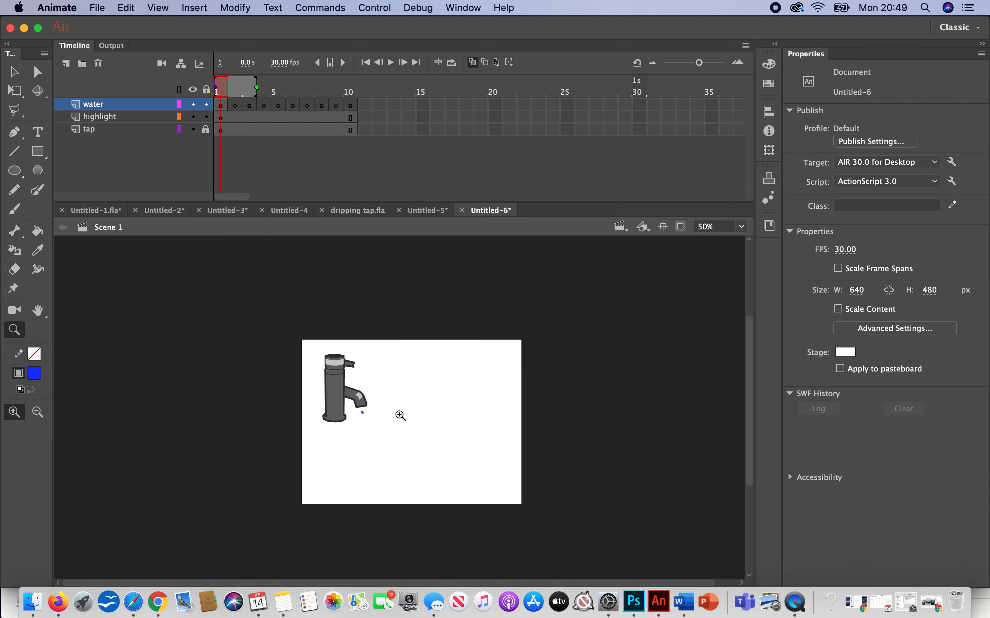
{"action": "left_click", "coordinate": [362, 404]}
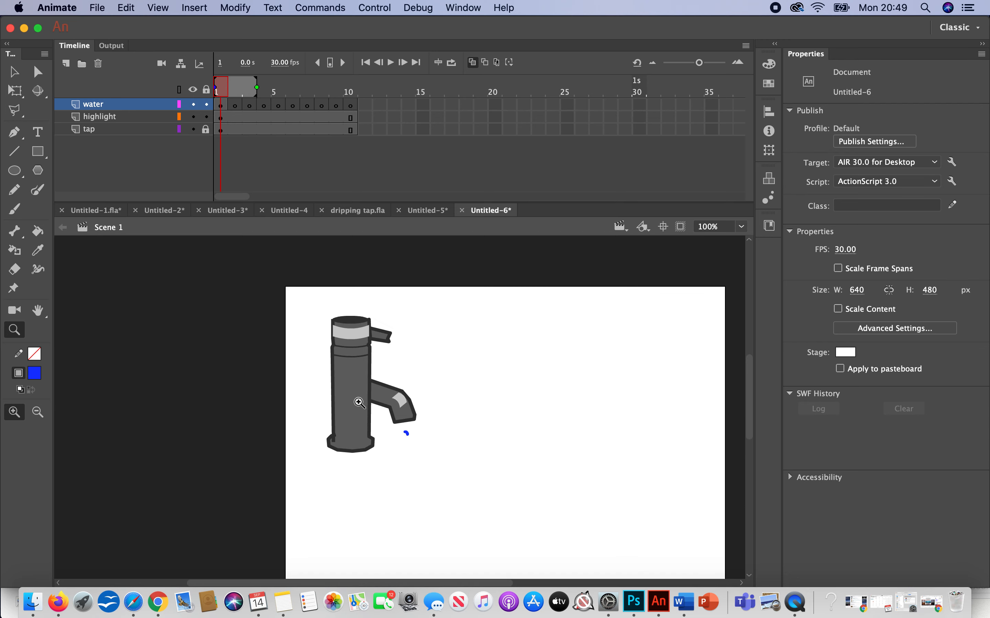
{"action": "left_click", "coordinate": [397, 404]}
{"action": "left_click", "coordinate": [13, 72]}
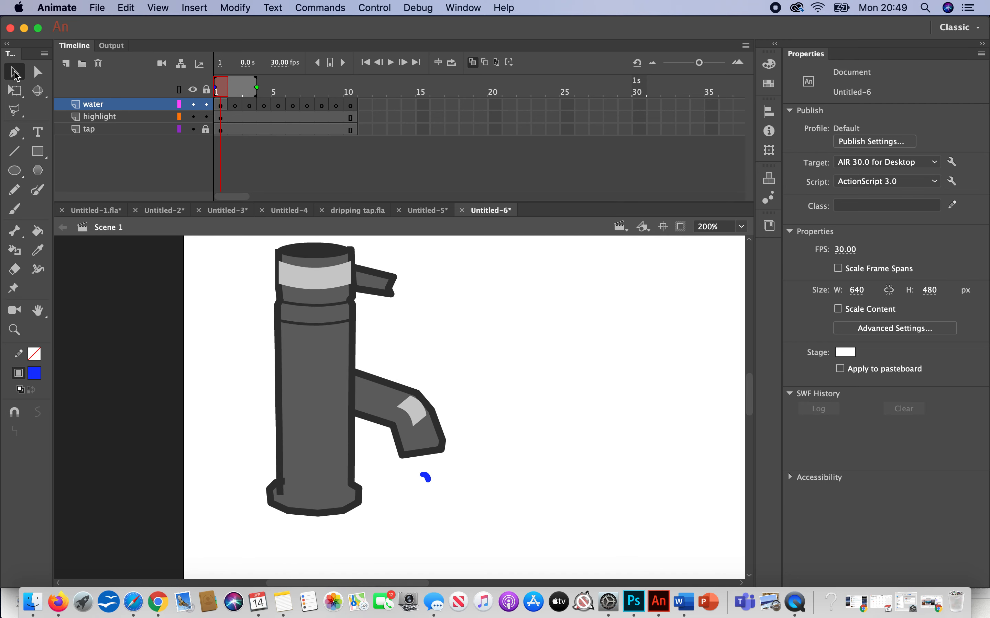
{"action": "key", "text": "space"}
{"action": "left_click_drag", "start_coordinate": [604, 473], "coordinate": [473, 387]}
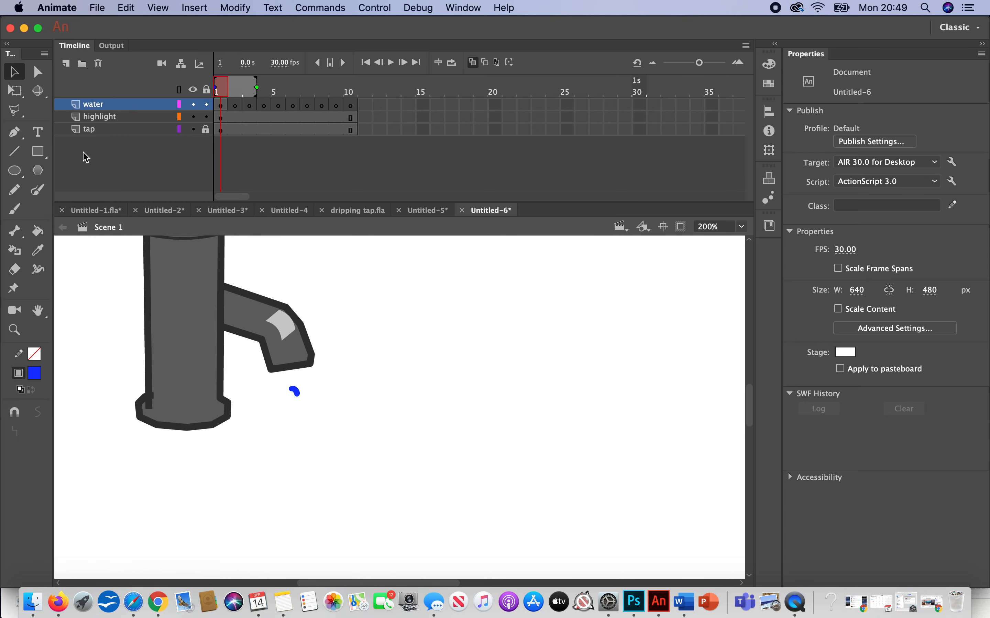
{"action": "left_click", "coordinate": [14, 210]}
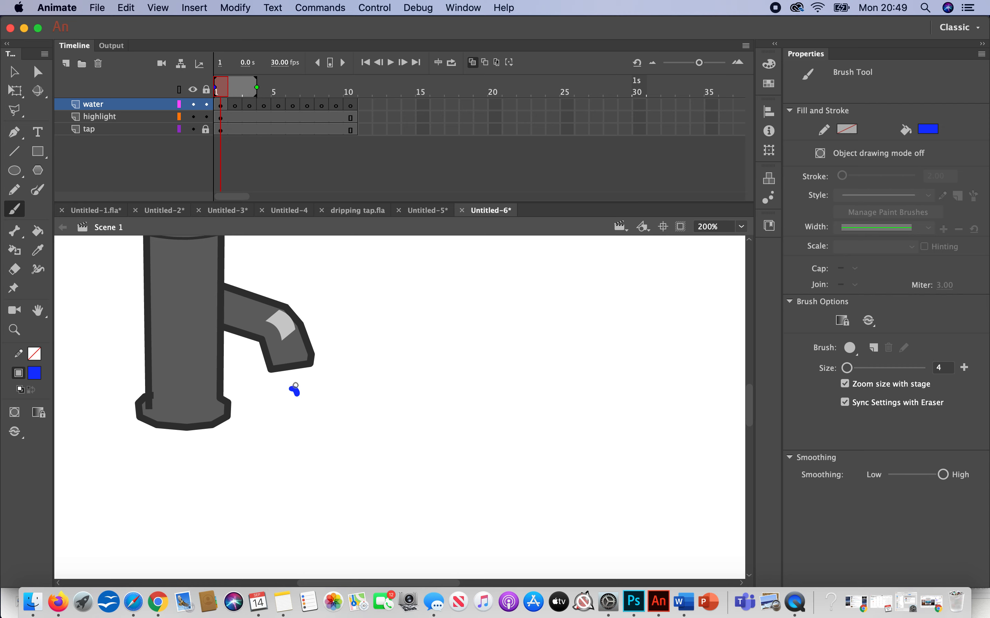
{"action": "left_click_drag", "start_coordinate": [296, 392], "coordinate": [298, 386]}
Step: Erase the blue drop from frame 1 of the water layer
{"action": "left_click", "coordinate": [15, 270]}
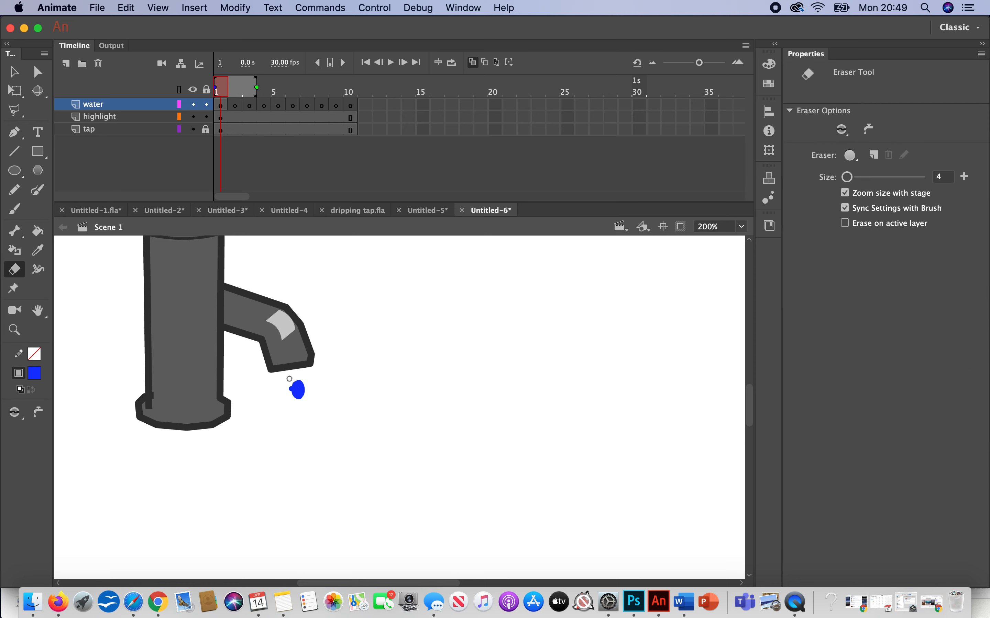
{"action": "mouse_move", "coordinate": [305, 395]}
{"action": "left_mouse_down"}
{"action": "mouse_move", "coordinate": [298, 389]}
{"action": "mouse_move", "coordinate": [271, 404]}
{"action": "mouse_move", "coordinate": [290, 391]}
{"action": "left_mouse_up"}
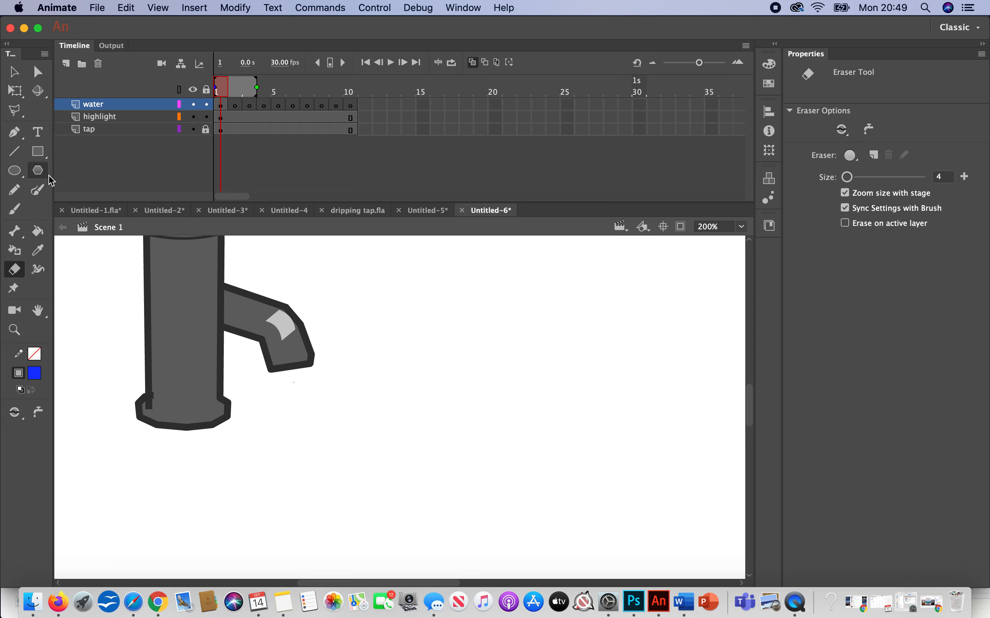
Step: Give the Brush a vertical oval shape and medium smoothing, and paint a new drop beneath the spout on frame 1
{"action": "left_click", "coordinate": [16, 210]}
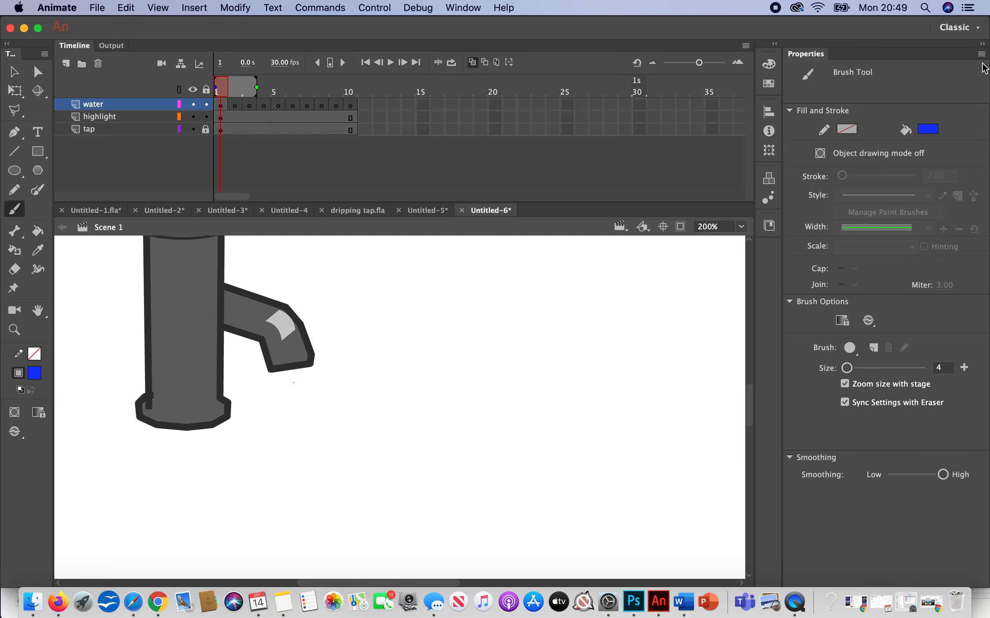
{"action": "left_click", "coordinate": [852, 351]}
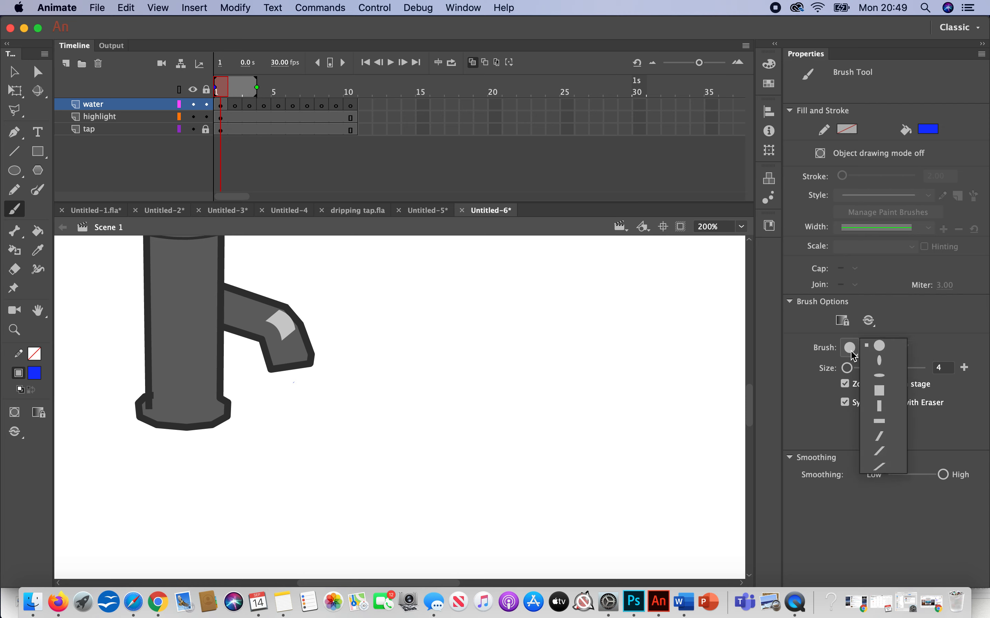
{"action": "left_click", "coordinate": [880, 362]}
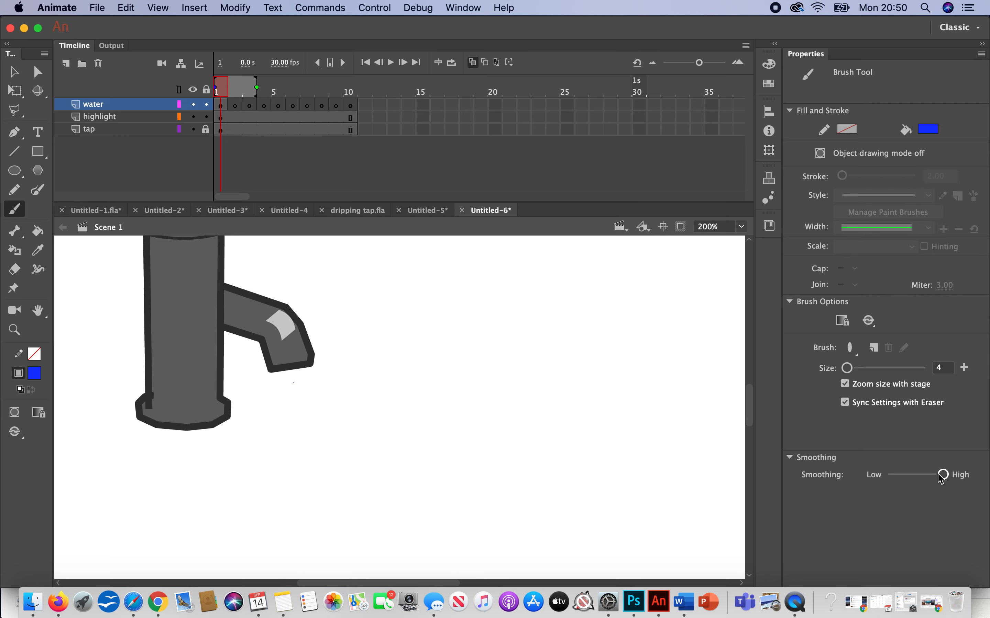
{"action": "left_click_drag", "start_coordinate": [943, 474], "coordinate": [918, 472]}
{"action": "left_click_drag", "start_coordinate": [297, 384], "coordinate": [297, 386]}
Step: Paint one blue drop on each of frames 2, 3 and 4 of the water layer, each lower than the last
{"action": "left_click", "coordinate": [235, 105]}
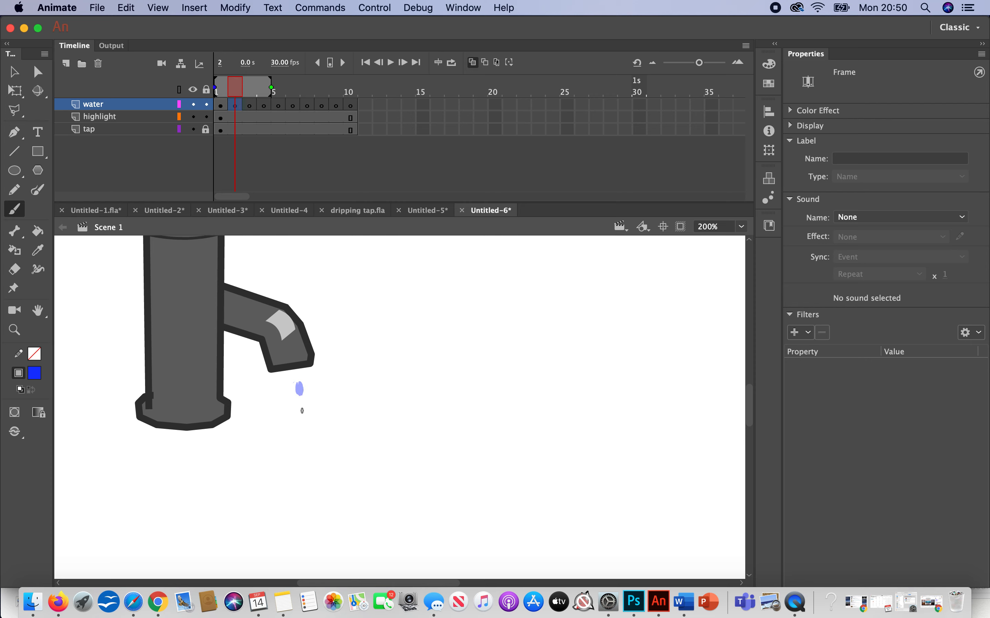
{"action": "left_click_drag", "start_coordinate": [302, 412], "coordinate": [303, 409]}
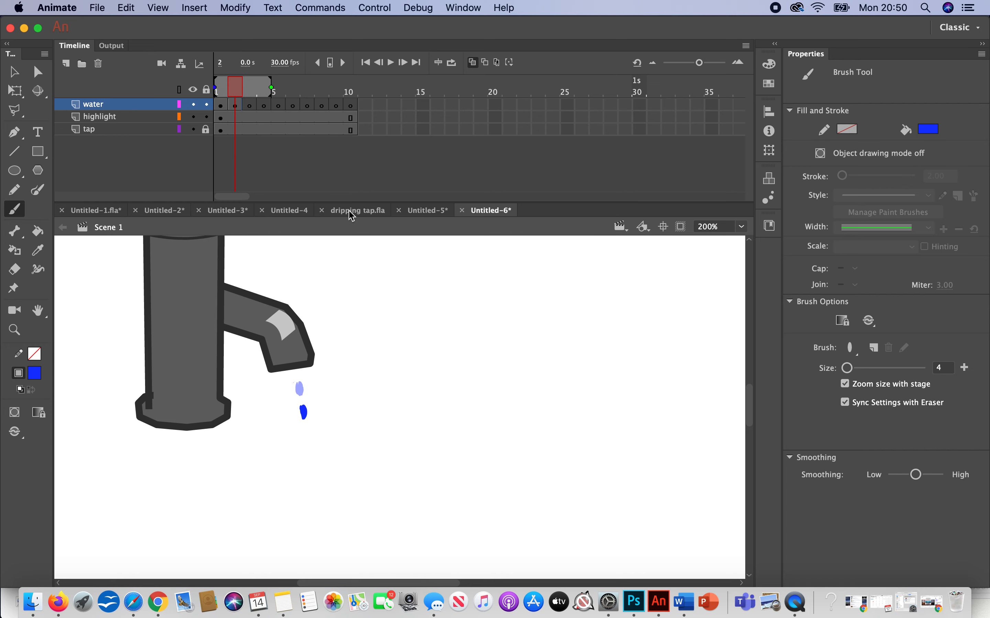
{"action": "left_click", "coordinate": [251, 107]}
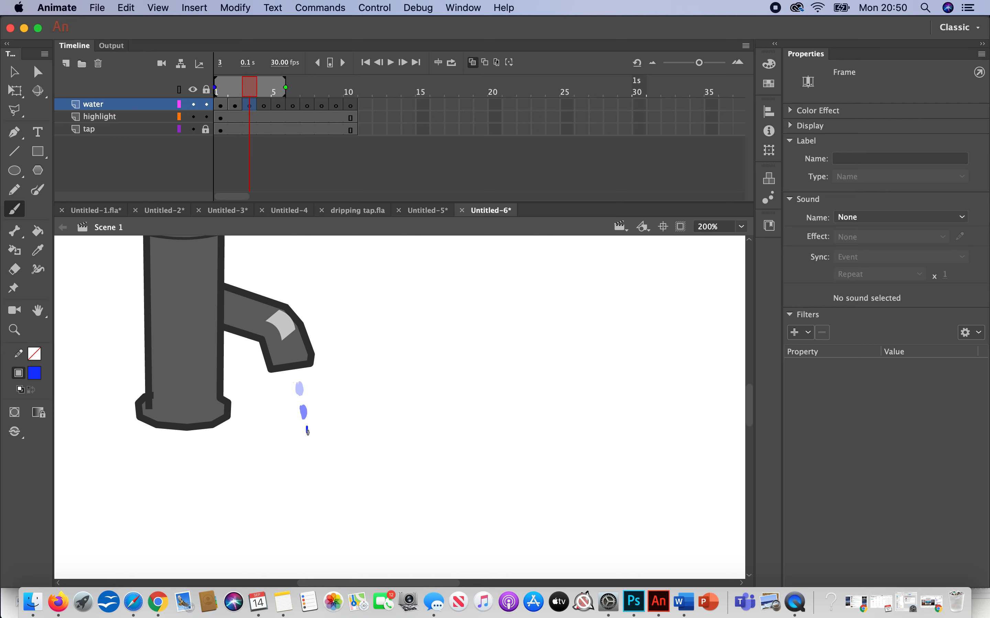
{"action": "left_click_drag", "start_coordinate": [307, 433], "coordinate": [307, 427]}
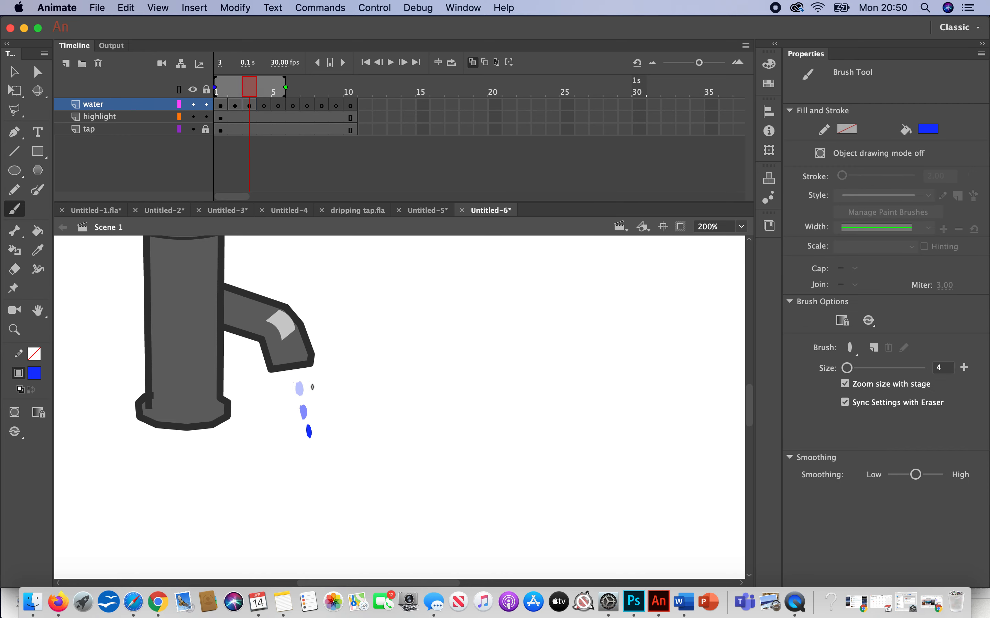
{"action": "left_click", "coordinate": [264, 105]}
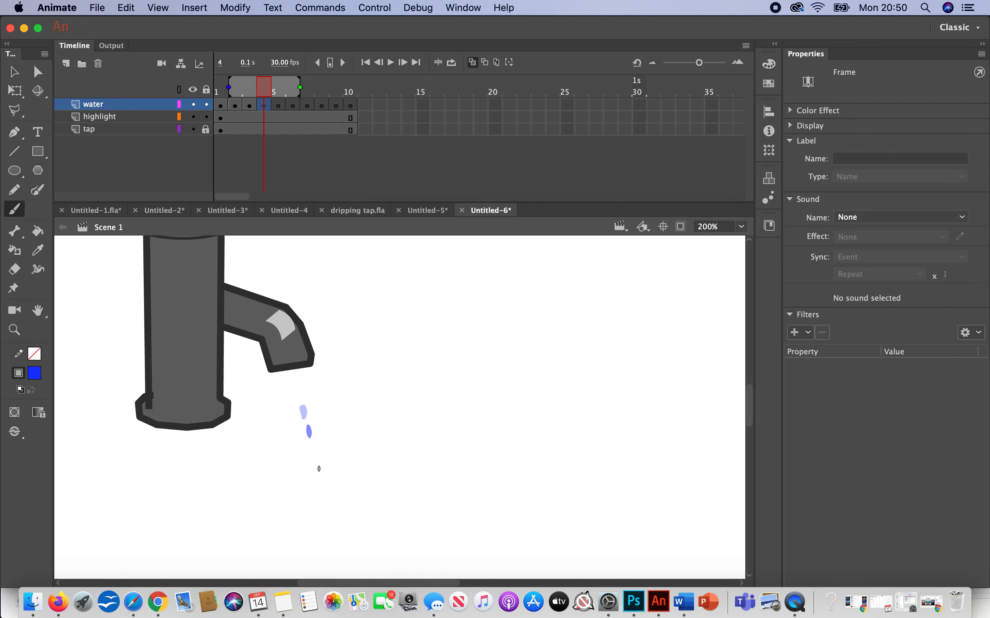
{"action": "left_click_drag", "start_coordinate": [315, 466], "coordinate": [315, 458]}
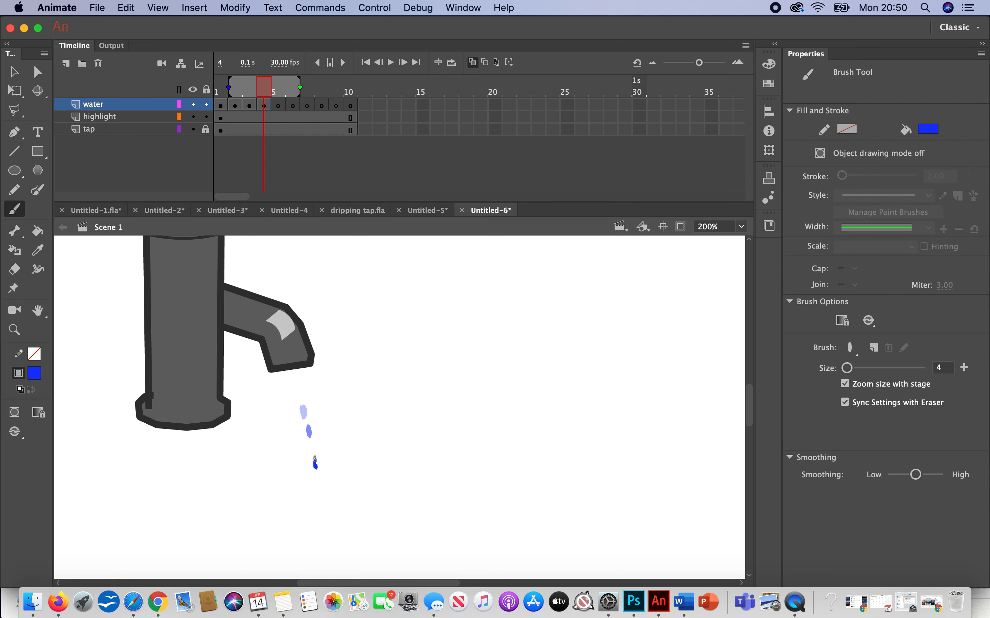
Step: Continue the falling drop on frames 5 and 6, painting each one below the previous onion-skinned drop
{"action": "left_click", "coordinate": [278, 105]}
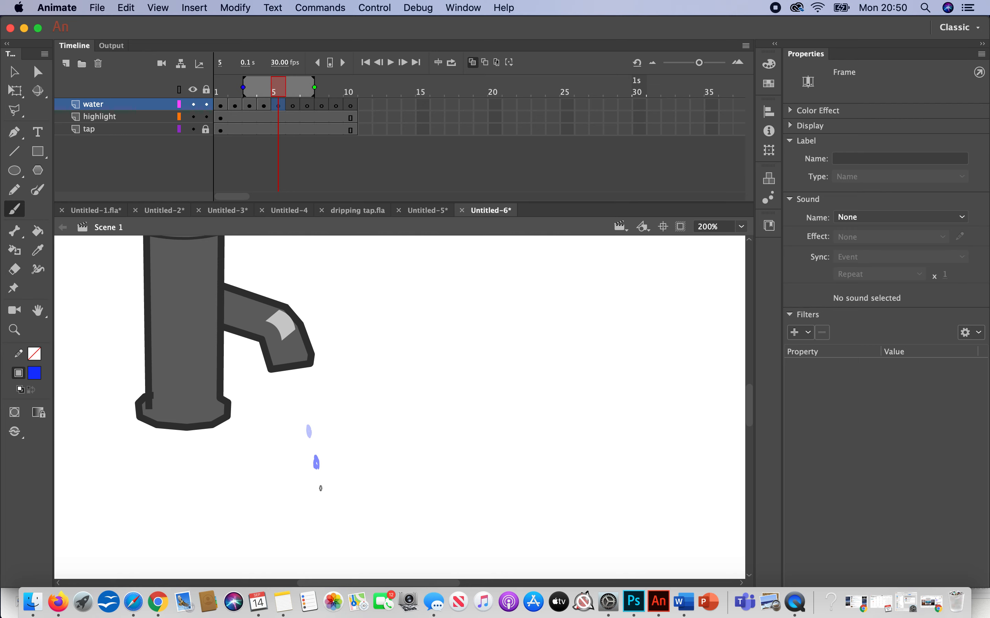
{"action": "left_click_drag", "start_coordinate": [322, 493], "coordinate": [322, 487]}
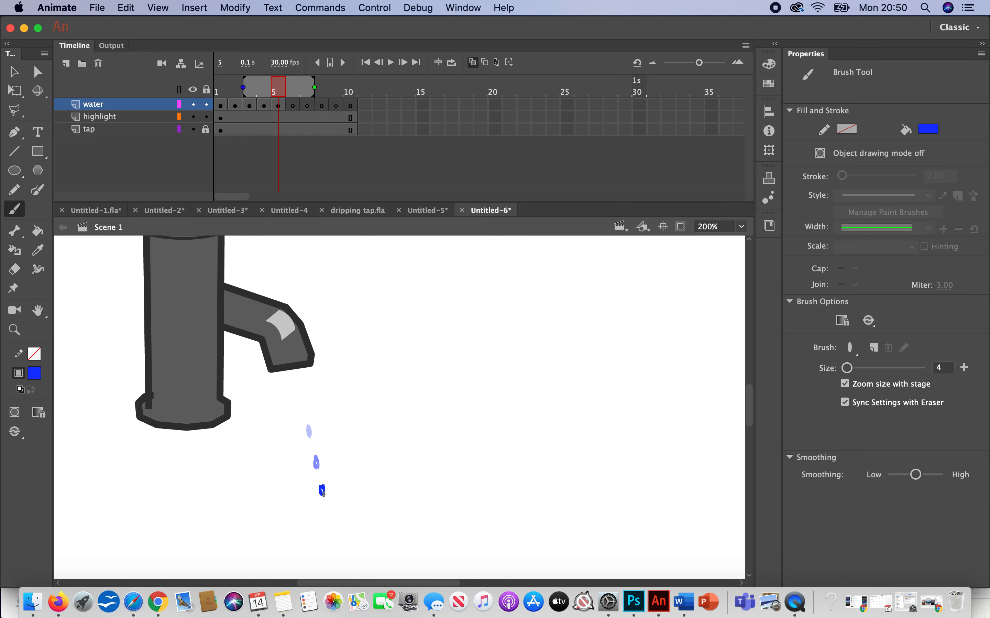
{"action": "left_click", "coordinate": [293, 105]}
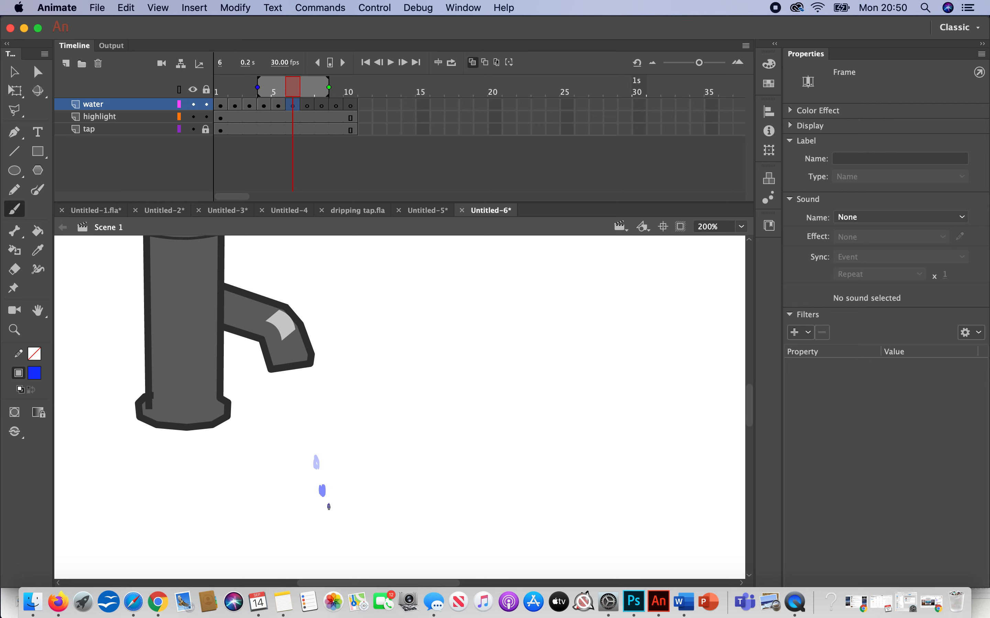
{"action": "left_click_drag", "start_coordinate": [329, 507], "coordinate": [330, 505]}
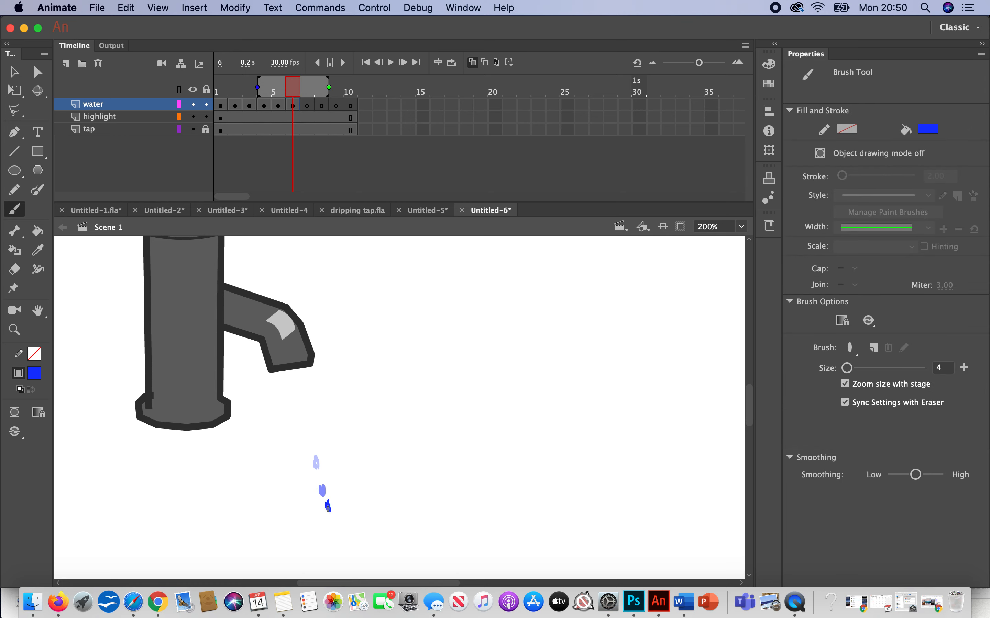
Step: Paint two small splash strokes on each of frames 7 and 8, just below where the drop lands
{"action": "left_click", "coordinate": [308, 105]}
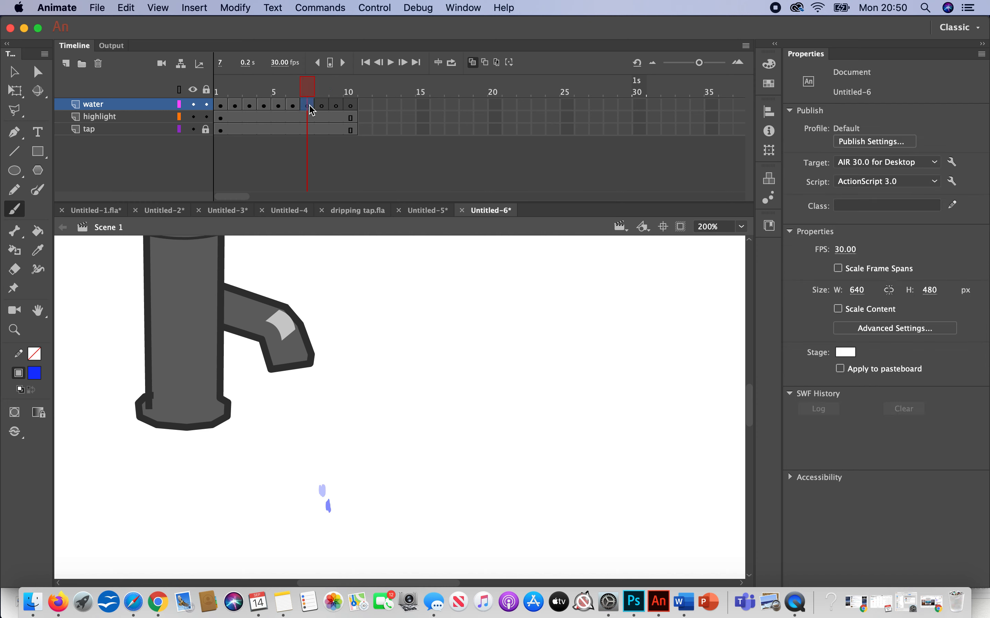
{"action": "left_click_drag", "start_coordinate": [338, 526], "coordinate": [353, 513]}
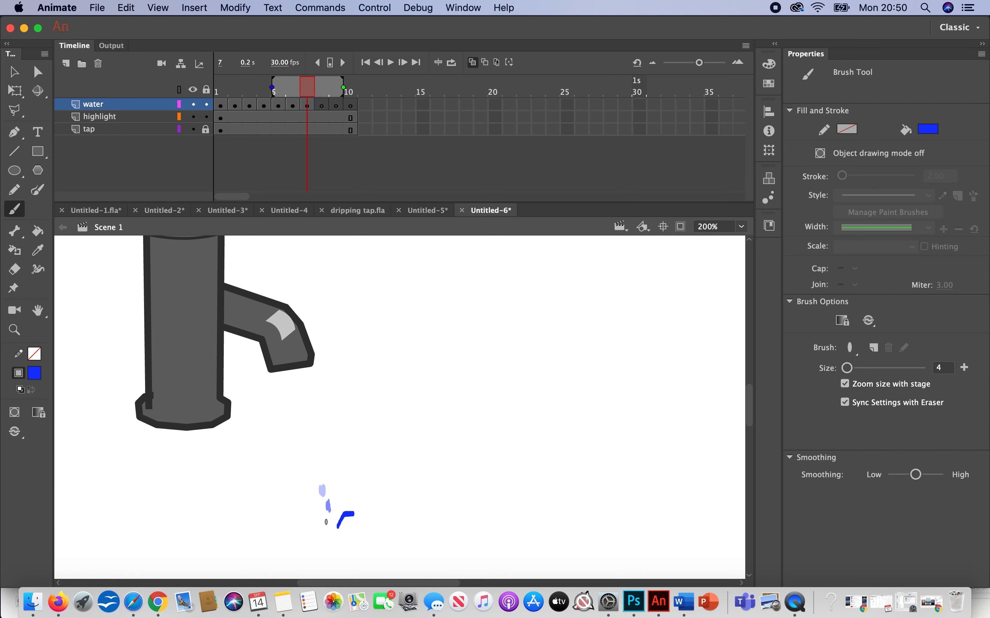
{"action": "left_click_drag", "start_coordinate": [327, 524], "coordinate": [324, 523]}
{"action": "key", "text": "."}
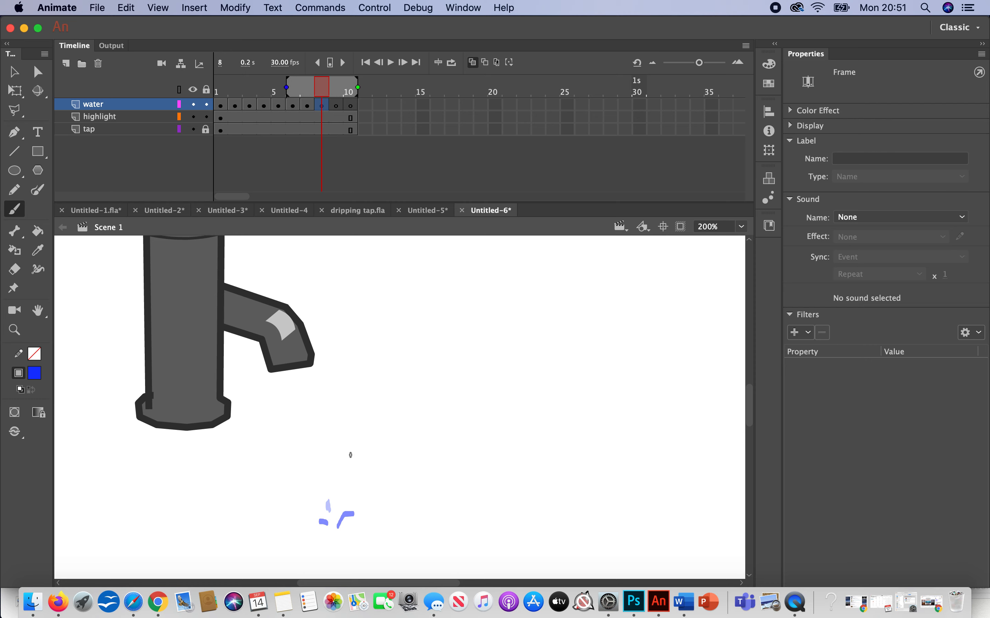
{"action": "mouse_move", "coordinate": [356, 533]}
{"action": "left_mouse_down"}
{"action": "mouse_move", "coordinate": [366, 528]}
{"action": "mouse_move", "coordinate": [324, 542]}
{"action": "left_mouse_up"}
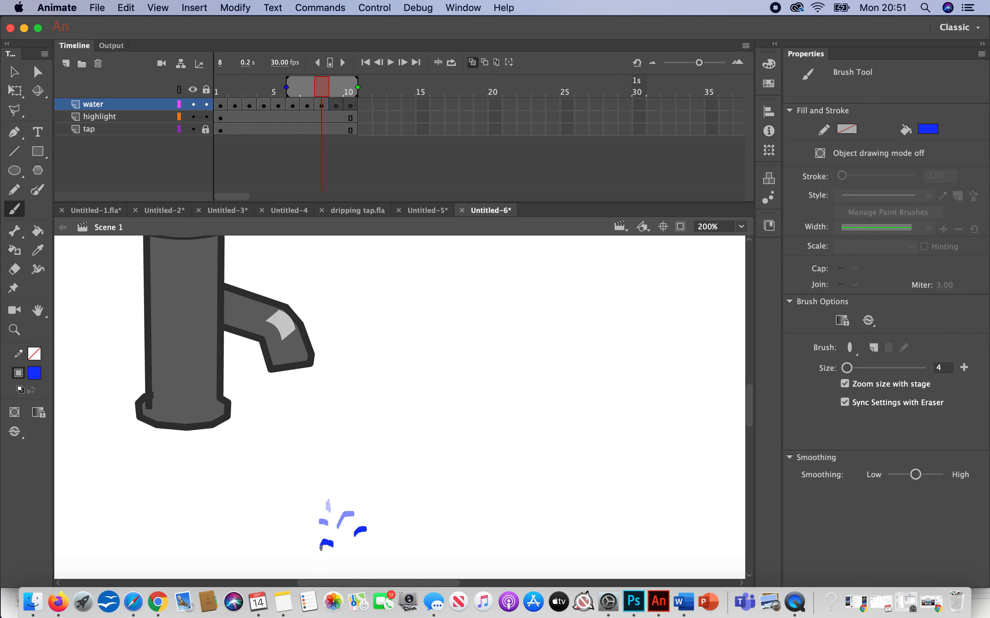
Step: Paint two more splash strokes on each of frames 9 and 10 of the water layer
{"action": "key", "text": "."}
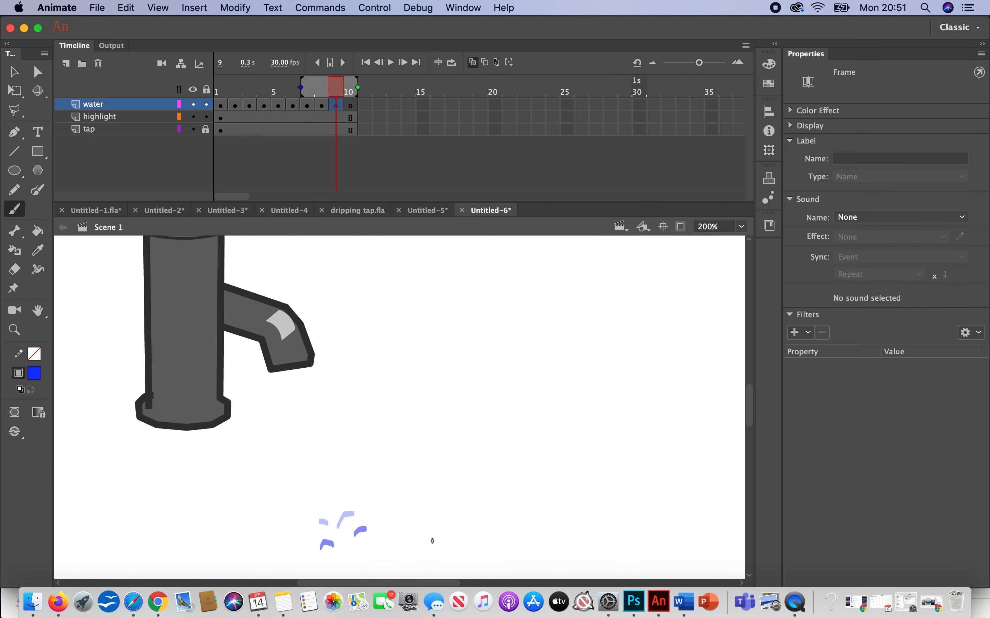
{"action": "left_click_drag", "start_coordinate": [368, 557], "coordinate": [387, 552]}
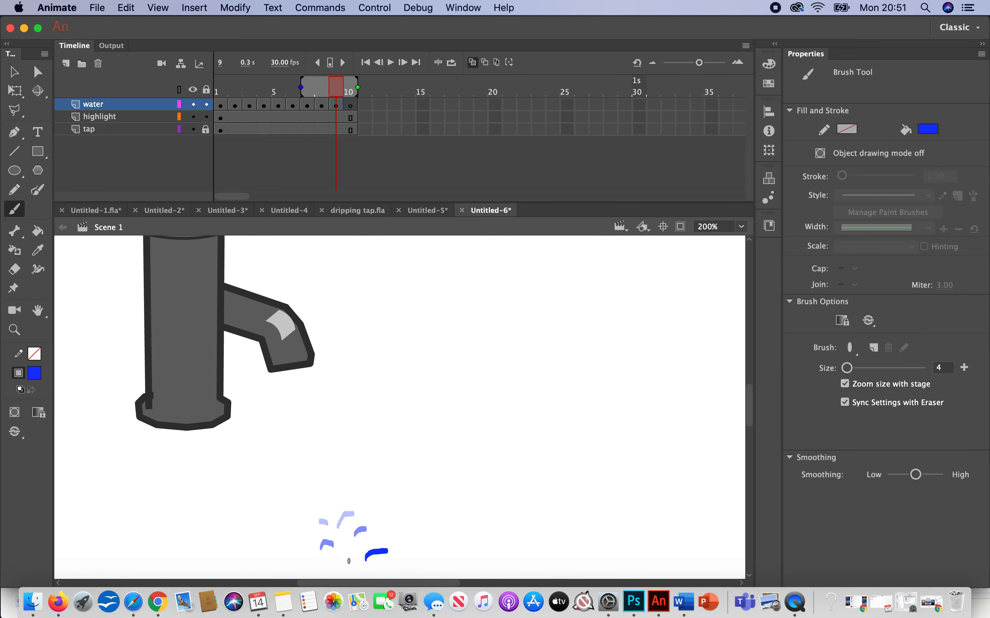
{"action": "key", "text": "."}
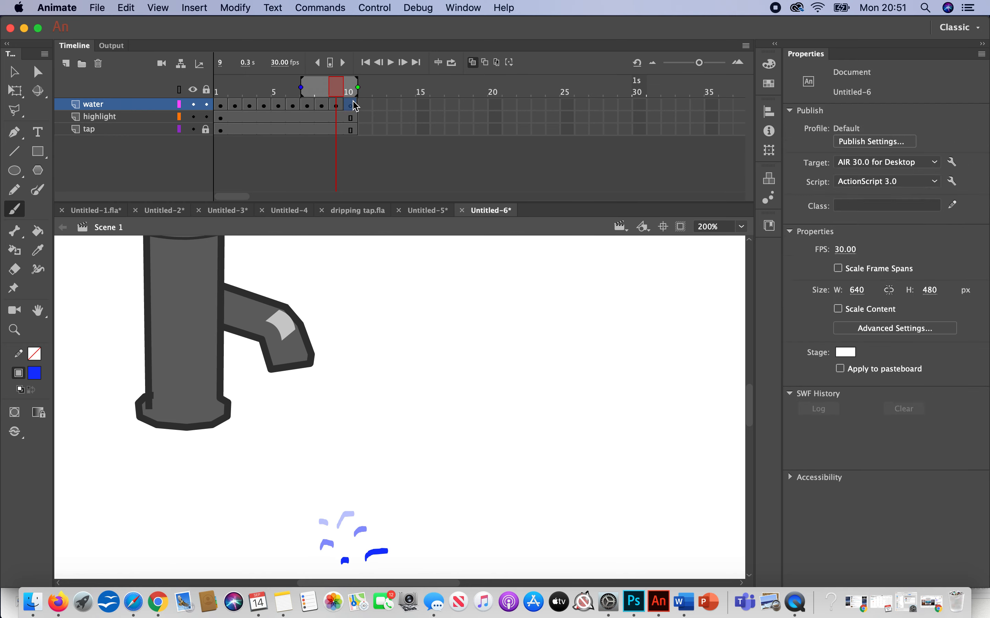
{"action": "scroll", "coordinate": [470, 426], "scroll_direction": "down", "scroll_amount": 5}
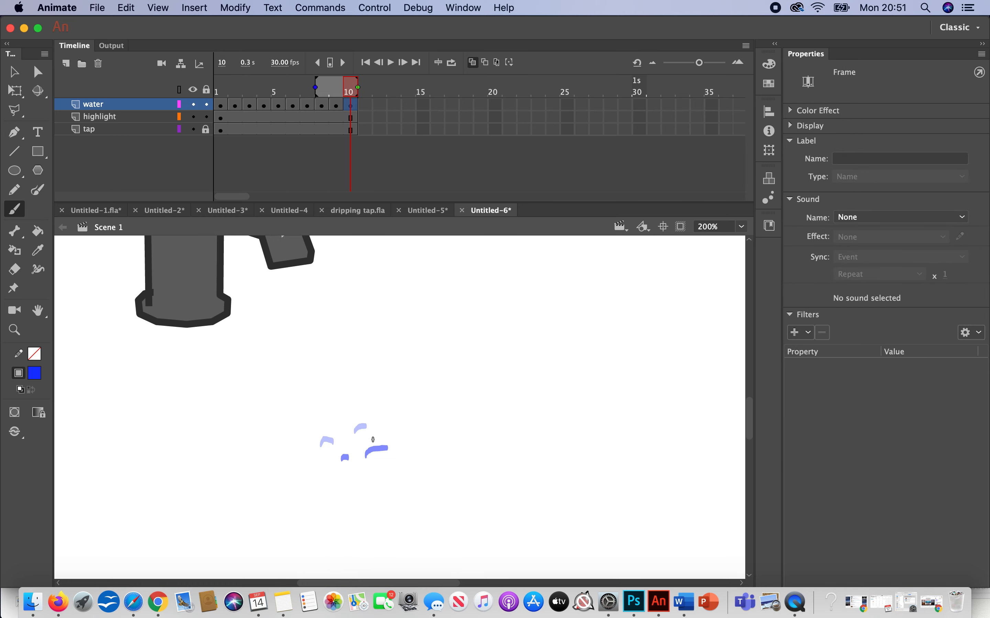
{"action": "left_click_drag", "start_coordinate": [376, 434], "coordinate": [379, 432]}
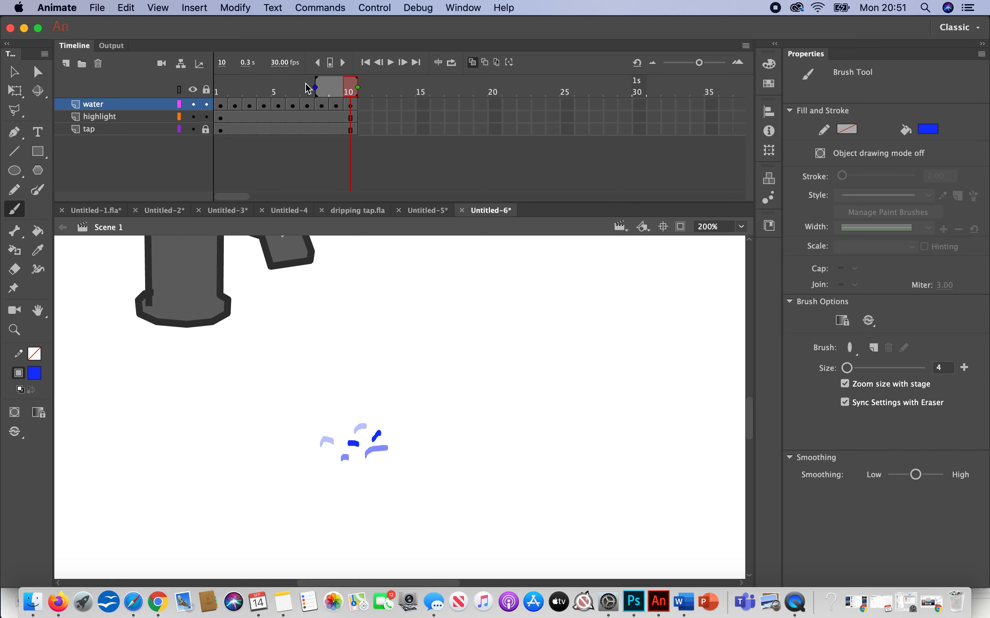
Step: Extend the onion skin range back to frame 1 to review the drop's path, and return to frame 1 with onion skinning off
{"action": "left_click_drag", "start_coordinate": [312, 87], "coordinate": [202, 88]}
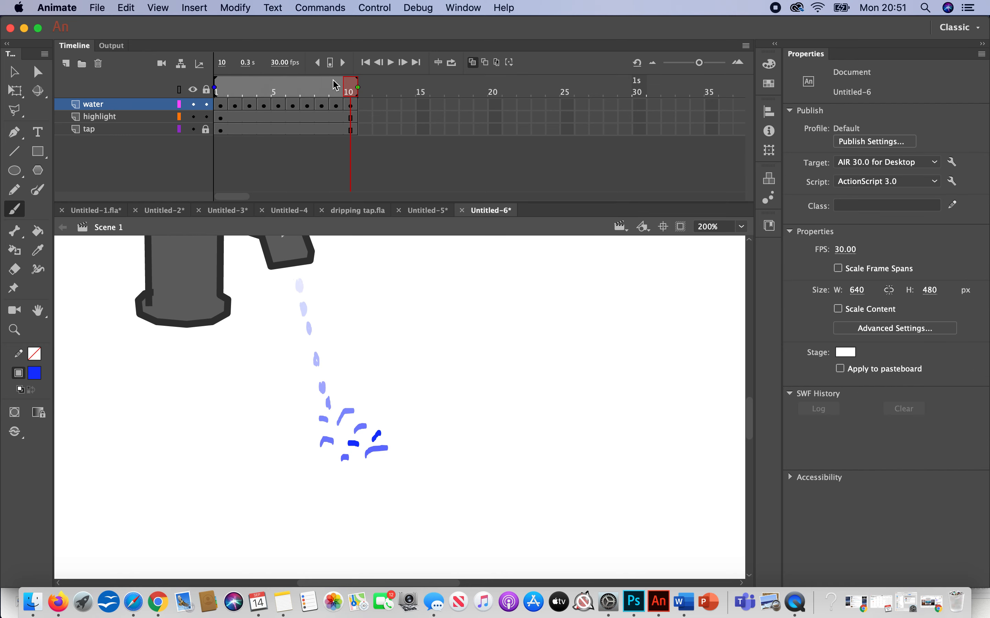
{"action": "left_click_drag", "start_coordinate": [355, 90], "coordinate": [221, 92]}
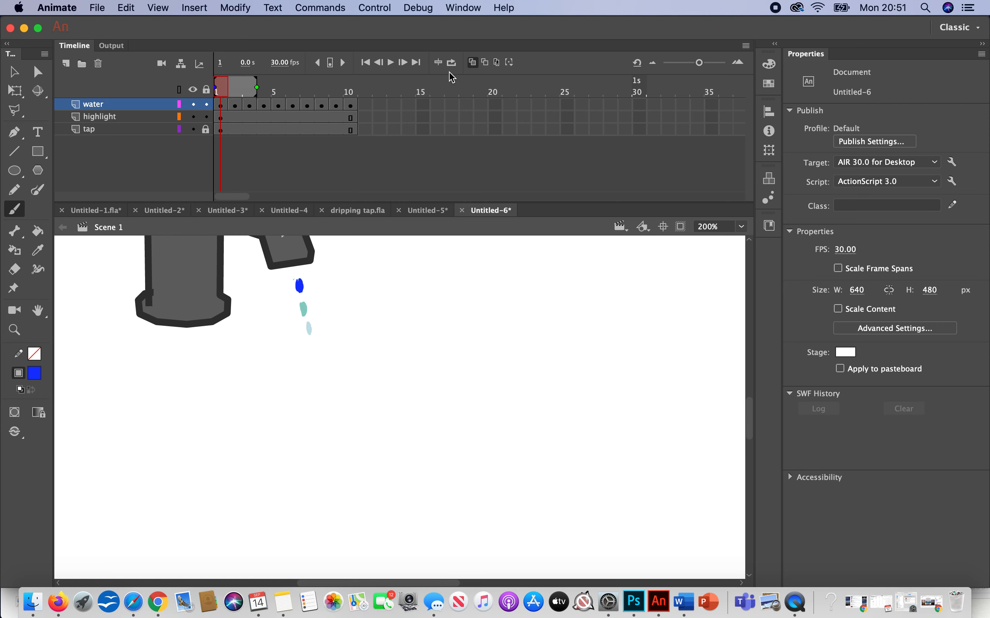
{"action": "left_click", "coordinate": [473, 66]}
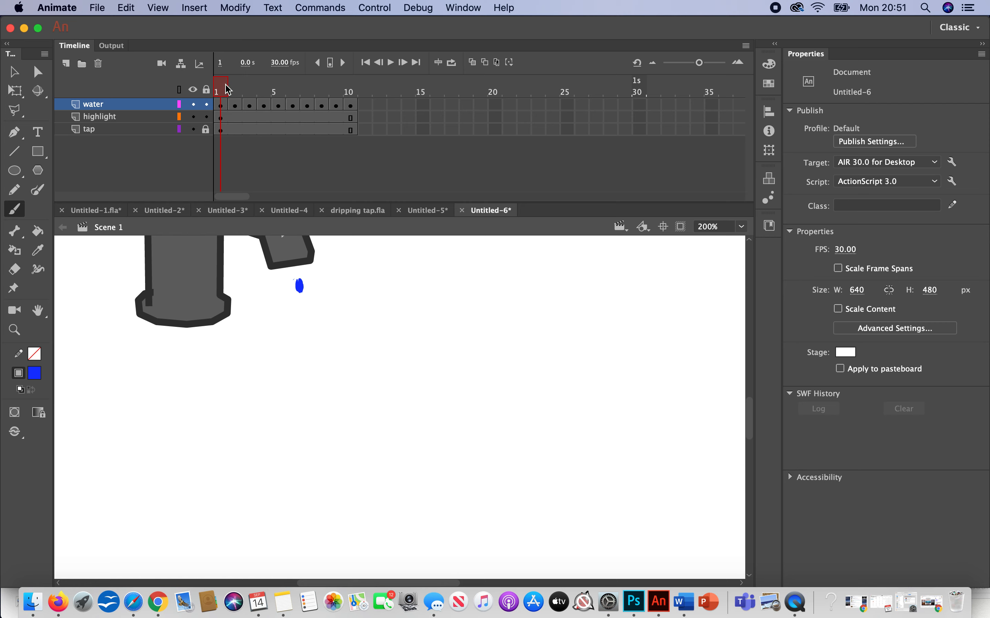
Step: Play the drip animation, turn on loop playback across frames 1 to 10, and move the playhead to frame 4
{"action": "left_click", "coordinate": [391, 62]}
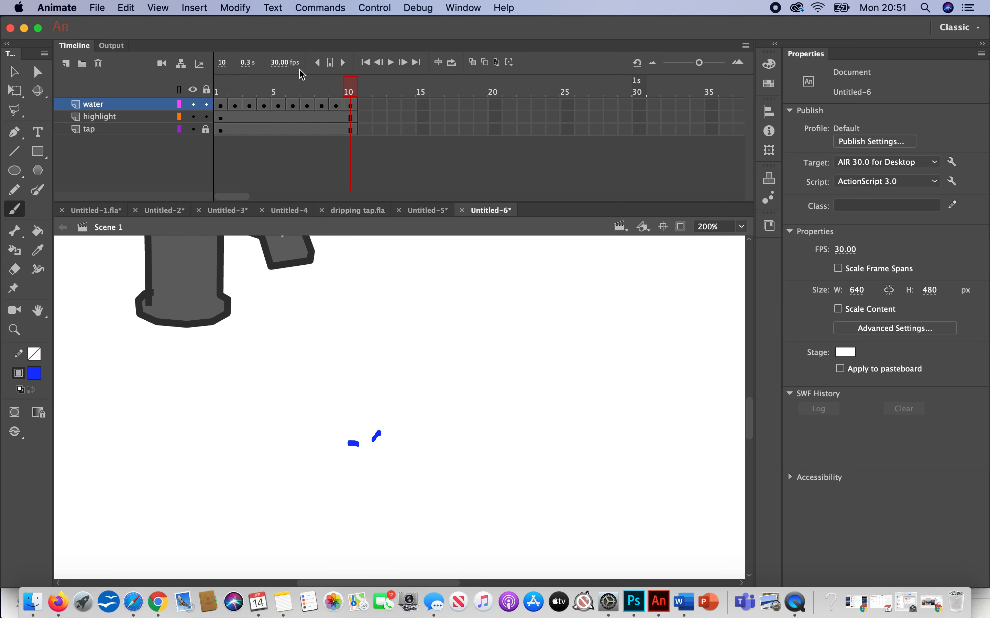
{"action": "left_click", "coordinate": [452, 64]}
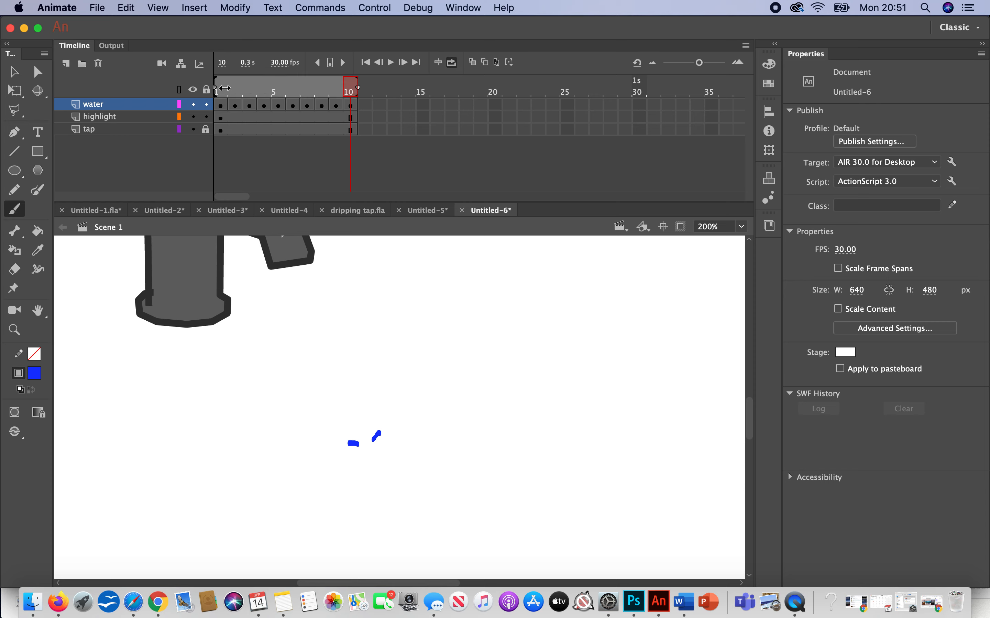
{"action": "left_click", "coordinate": [262, 93]}
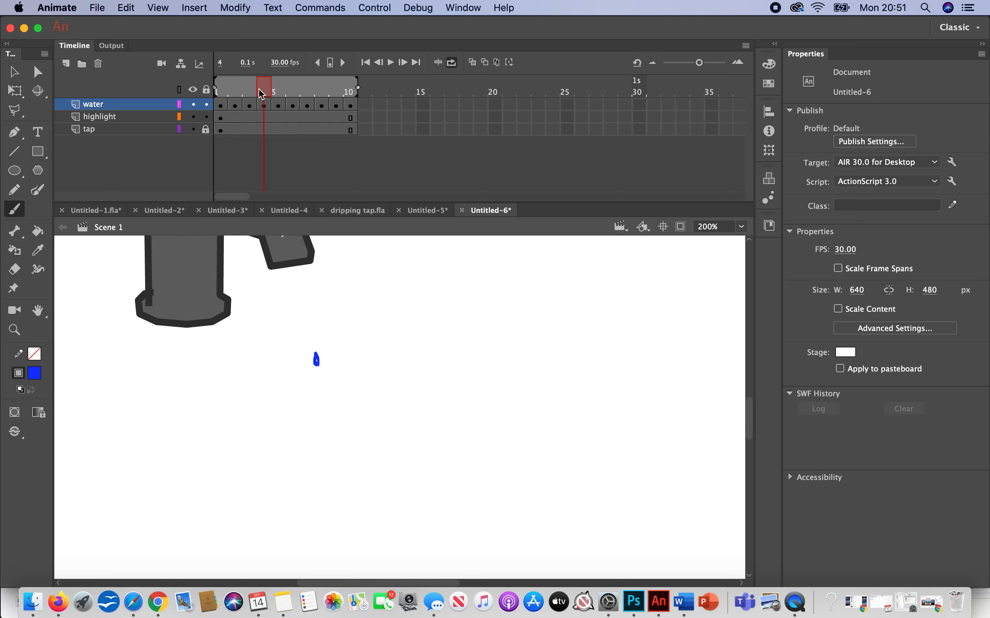
Step: Play the looping drip with the stage zoomed to 100% and the whole tap in view, and stop playback
{"action": "left_click", "coordinate": [393, 64]}
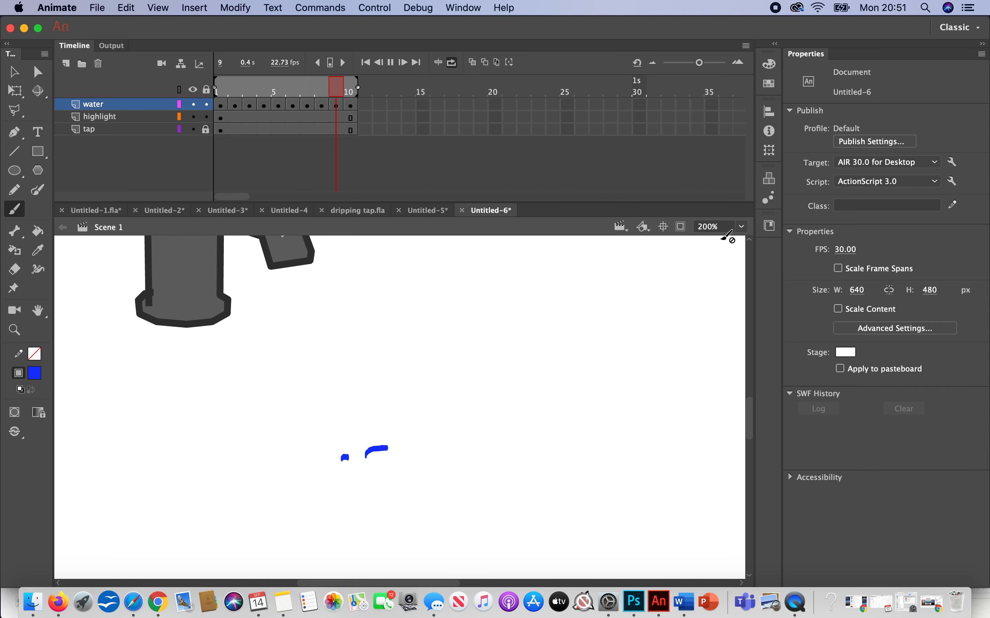
{"action": "left_click", "coordinate": [741, 227]}
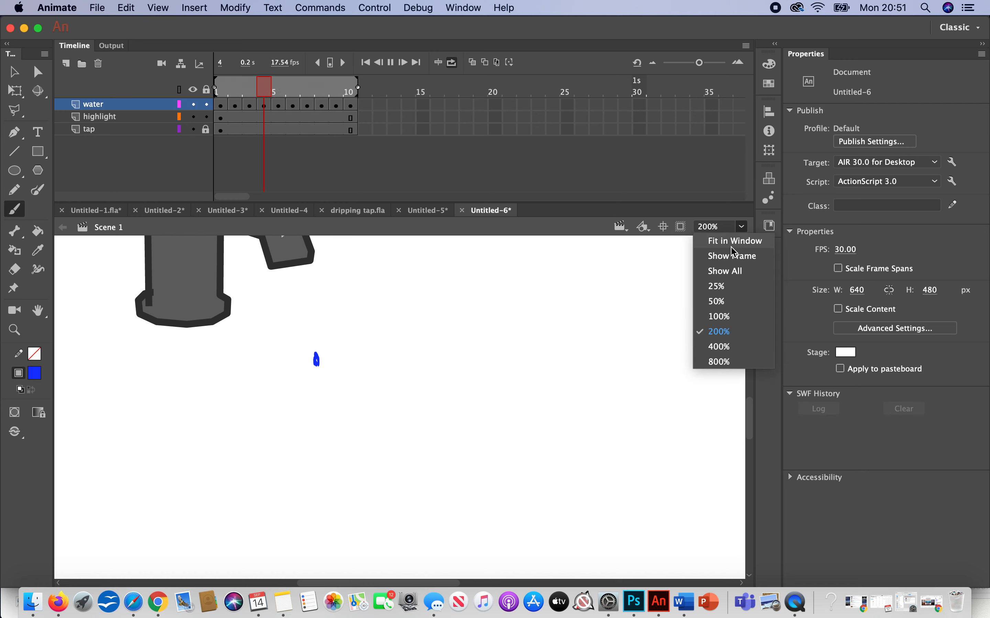
{"action": "left_click", "coordinate": [718, 316]}
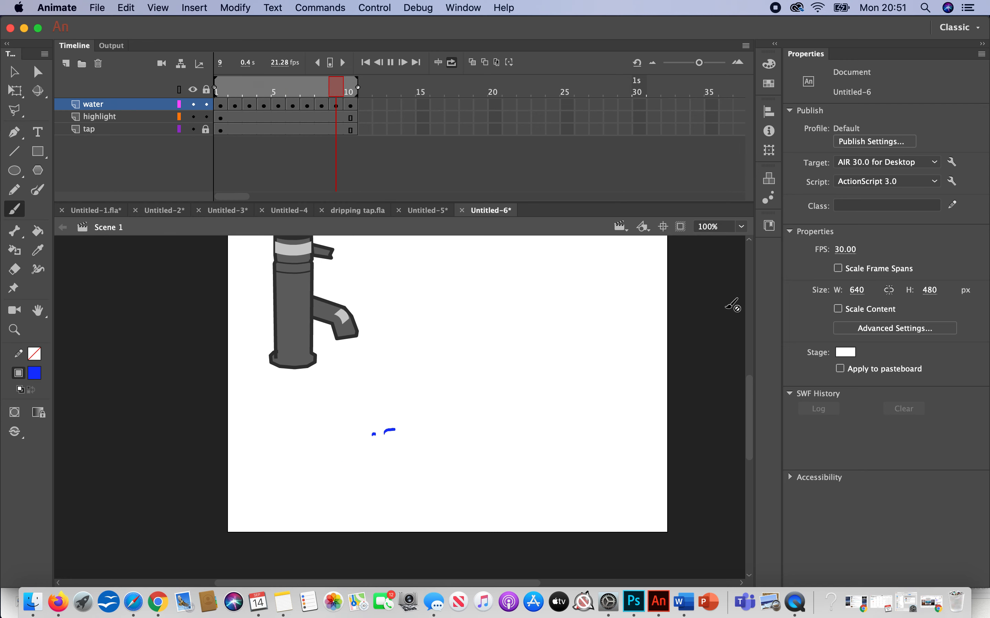
{"action": "left_click_drag", "start_coordinate": [750, 404], "coordinate": [753, 352]}
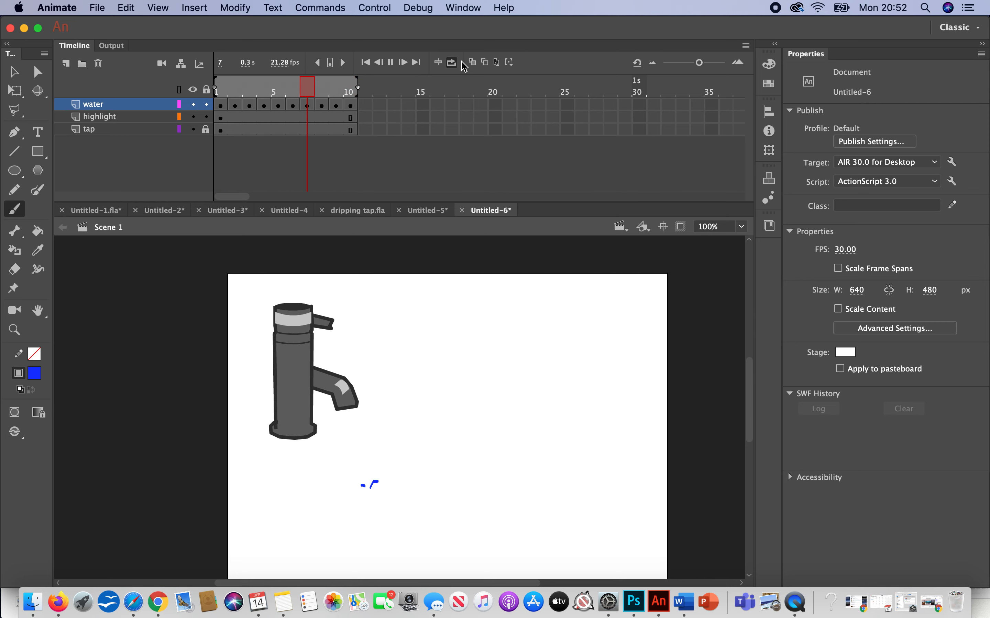
{"action": "left_click", "coordinate": [391, 63]}
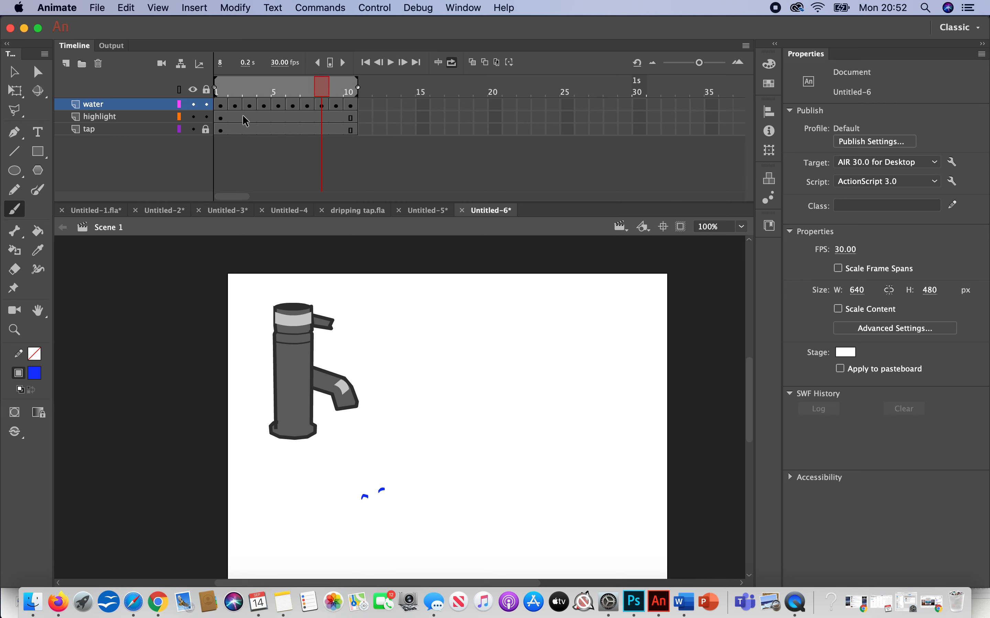
Step: Turn off loop playback and scrub the playhead from frame 2 to frame 10
{"action": "left_click", "coordinate": [237, 106]}
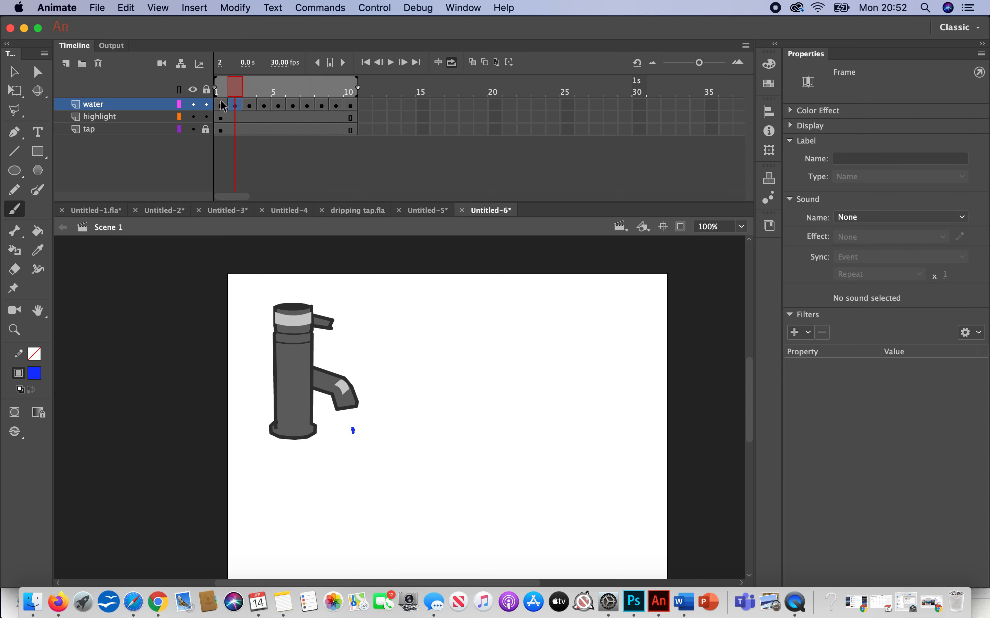
{"action": "left_click", "coordinate": [452, 63]}
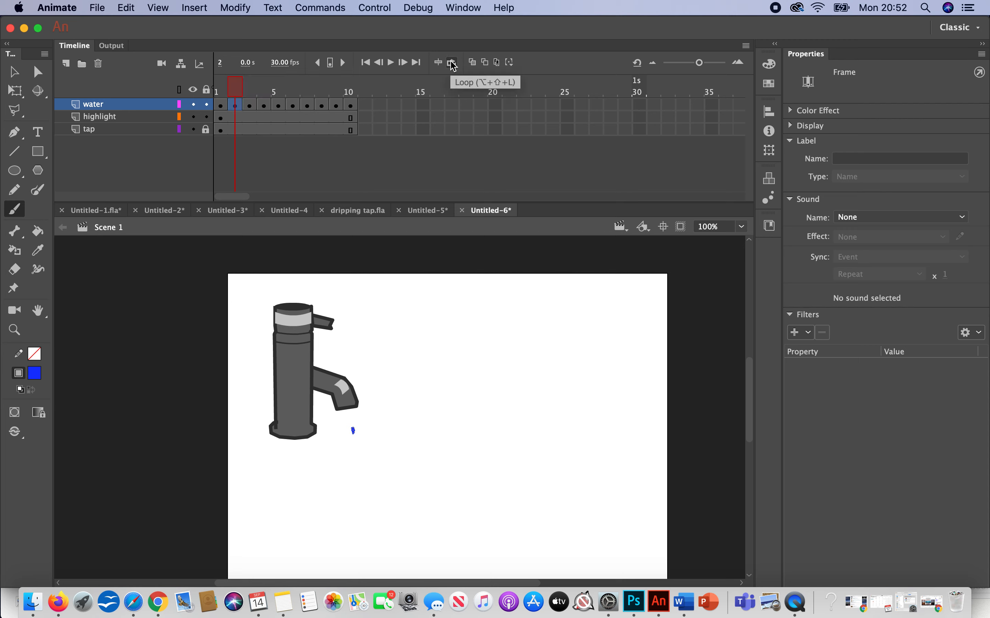
{"action": "left_click", "coordinate": [234, 85]}
{"action": "left_click_drag", "start_coordinate": [234, 85], "coordinate": [353, 103]}
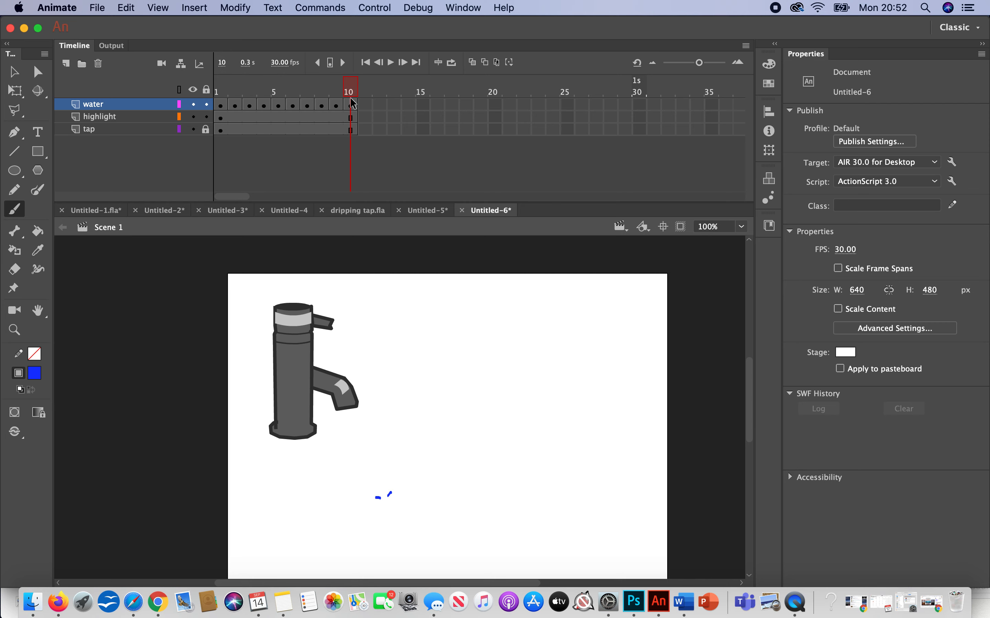
Step: Extend the highlight and tap layers to frame 20 by inserting frames
{"action": "left_click", "coordinate": [496, 129]}
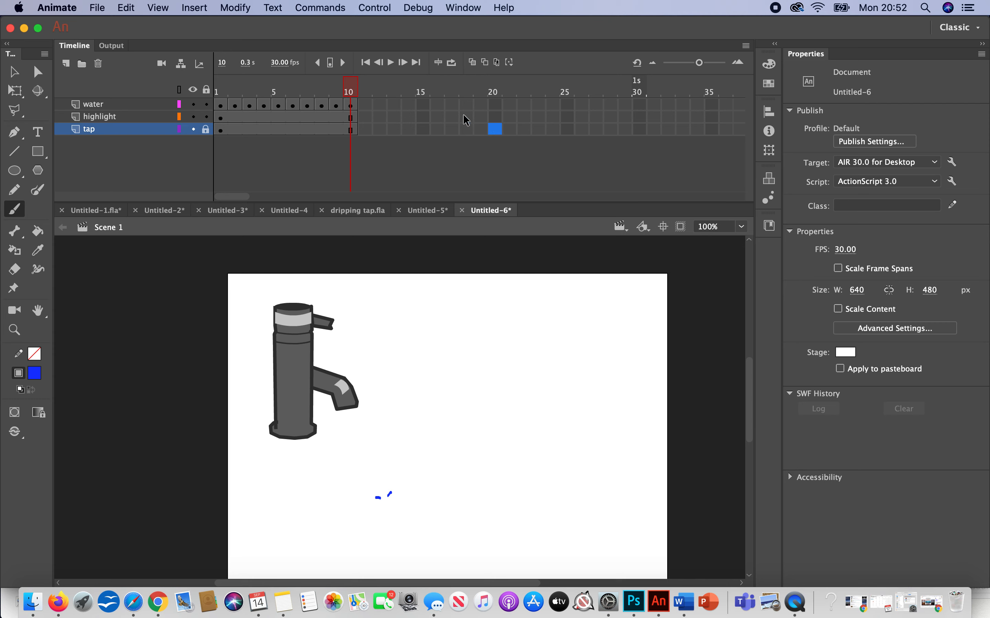
{"action": "left_click", "coordinate": [492, 116], "text": "shift"}
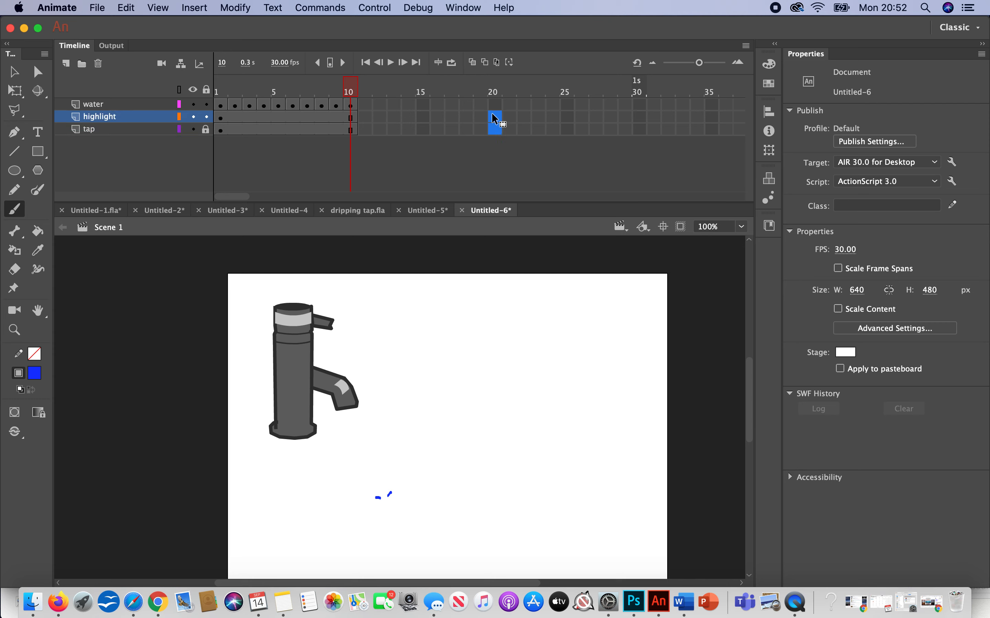
{"action": "right_click", "coordinate": [495, 131]}
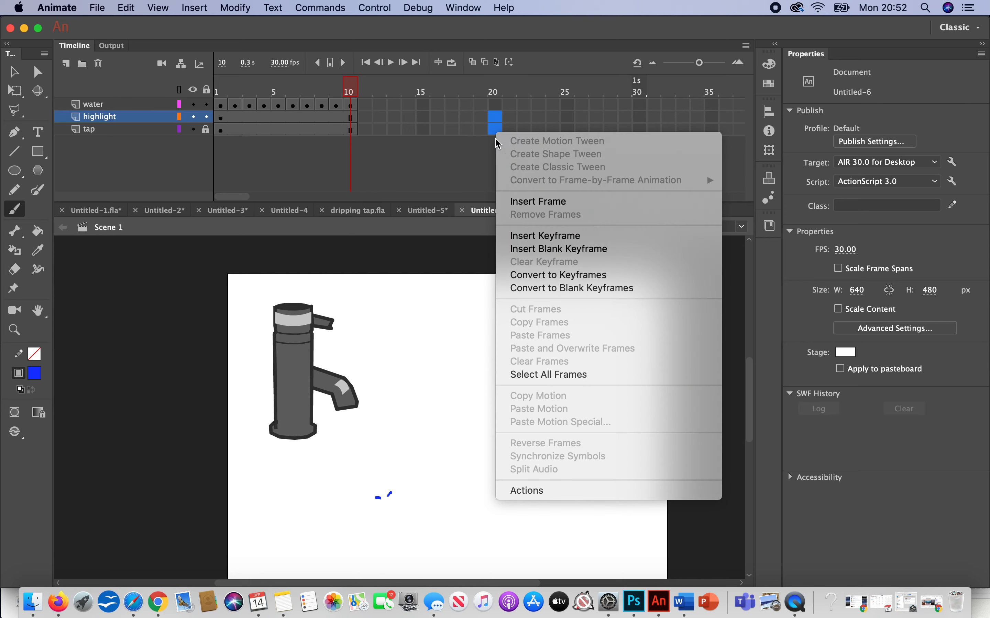
{"action": "left_click", "coordinate": [527, 202]}
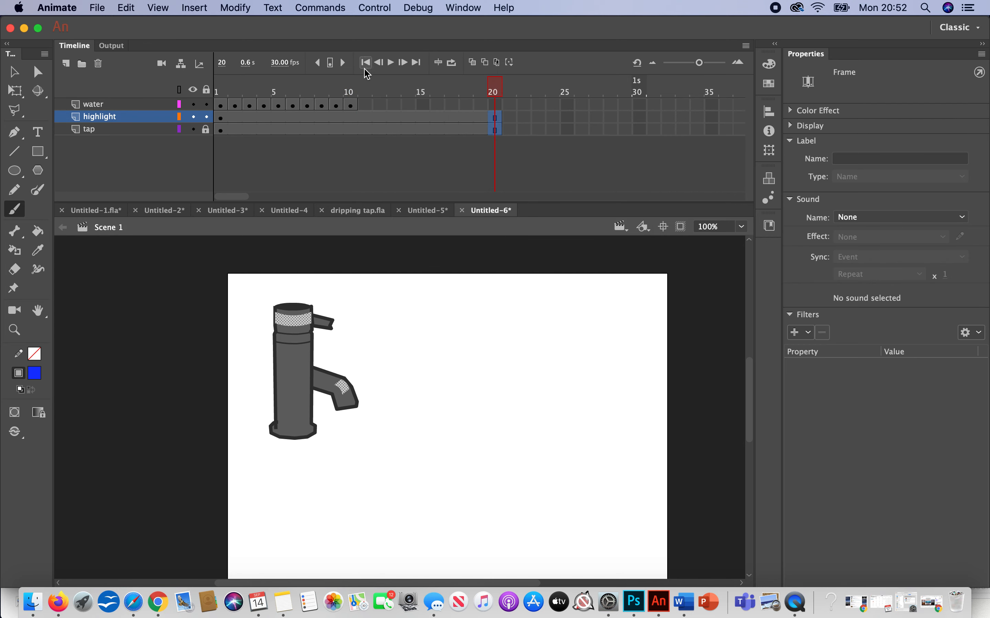
Step: Insert one extra frame after each of the water layer's first three keyframes, at frames 1, 3 and 5
{"action": "left_click", "coordinate": [222, 105]}
{"action": "right_click", "coordinate": [222, 105]}
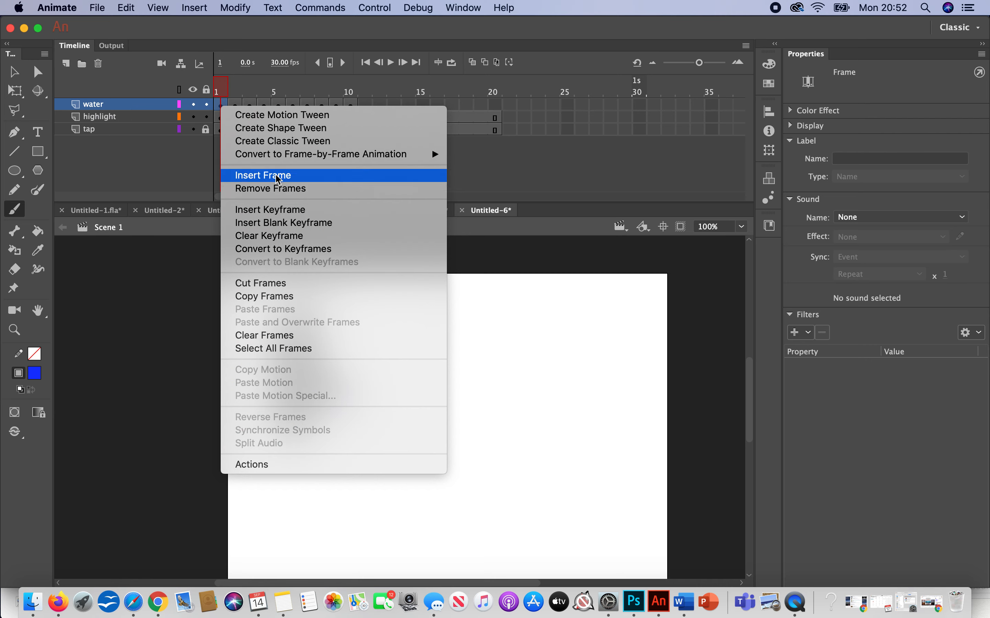
{"action": "left_click", "coordinate": [262, 175]}
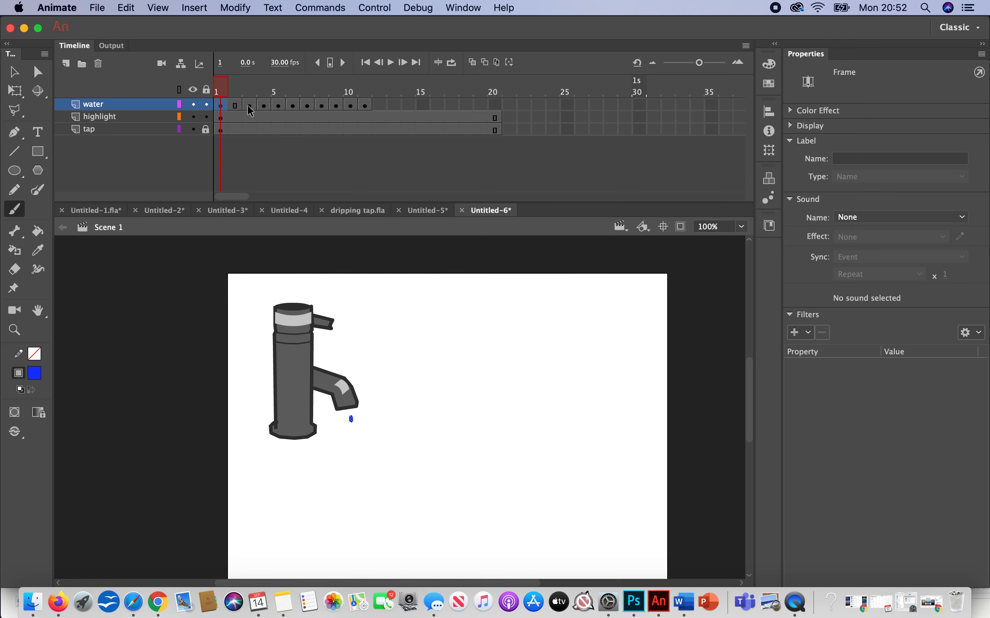
{"action": "left_click", "coordinate": [248, 106]}
{"action": "right_click", "coordinate": [249, 106]}
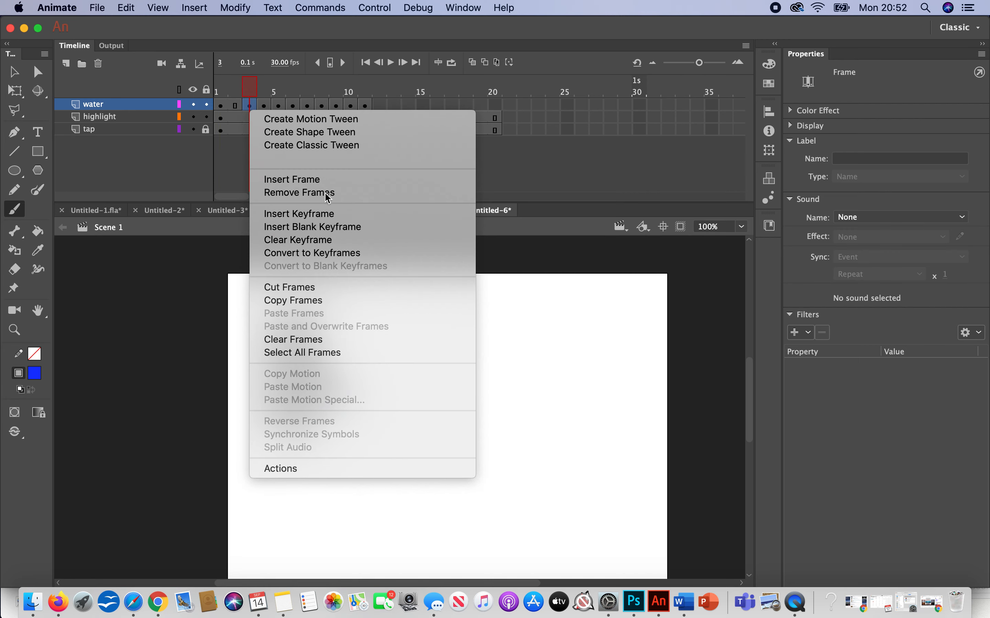
{"action": "left_click", "coordinate": [307, 180]}
{"action": "left_click", "coordinate": [278, 105]}
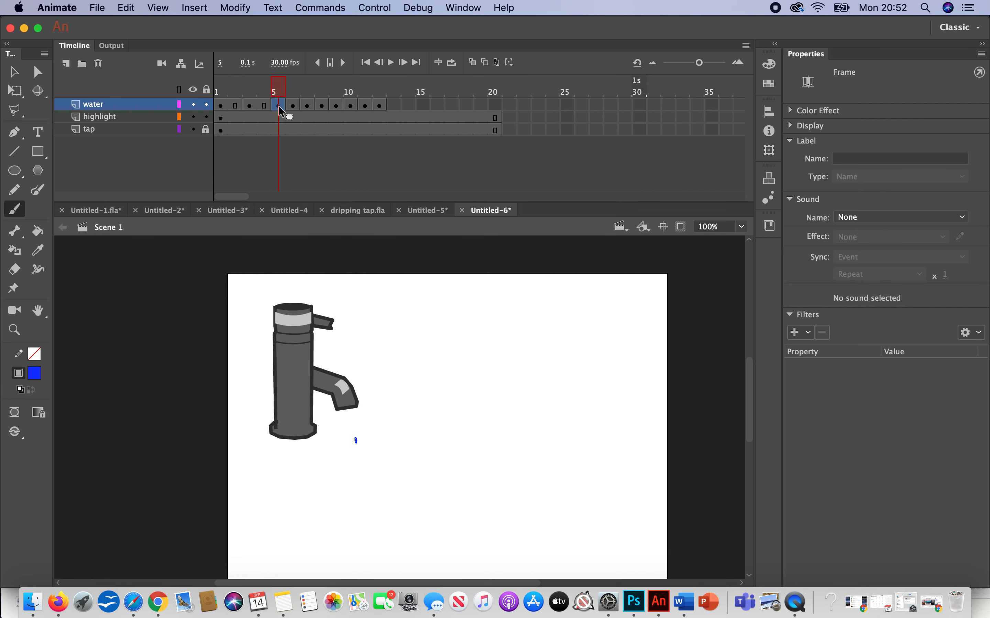
{"action": "right_click", "coordinate": [278, 105]}
{"action": "left_click", "coordinate": [315, 179]}
Step: Insert one extra frame after each of the remaining falling-drop keyframes on the water layer, at frames 7, 9 and 11
{"action": "left_click", "coordinate": [308, 105]}
{"action": "right_click", "coordinate": [307, 105]}
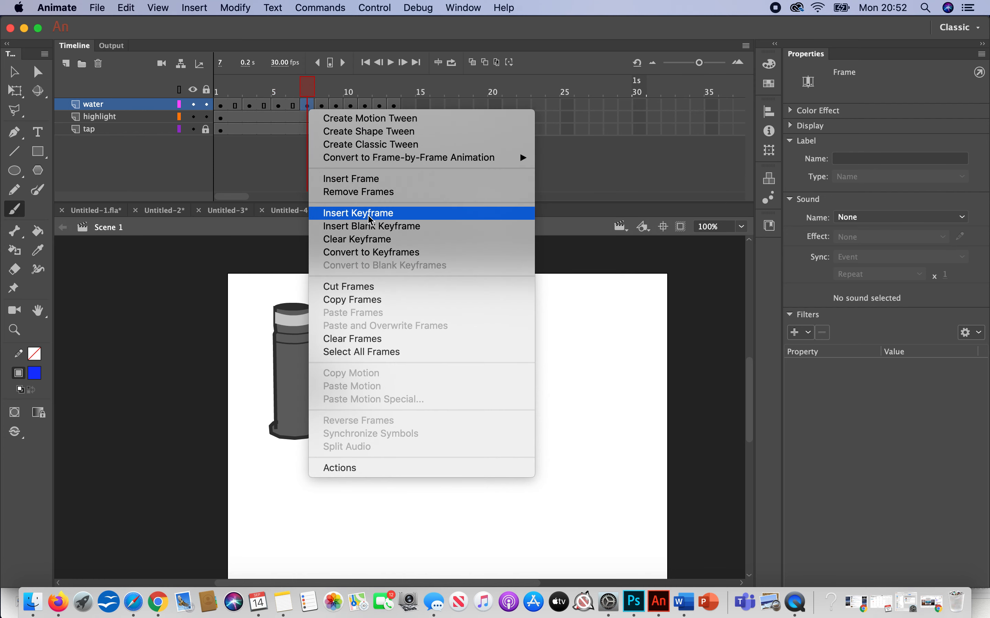
{"action": "left_click", "coordinate": [359, 179]}
{"action": "left_click", "coordinate": [337, 105]}
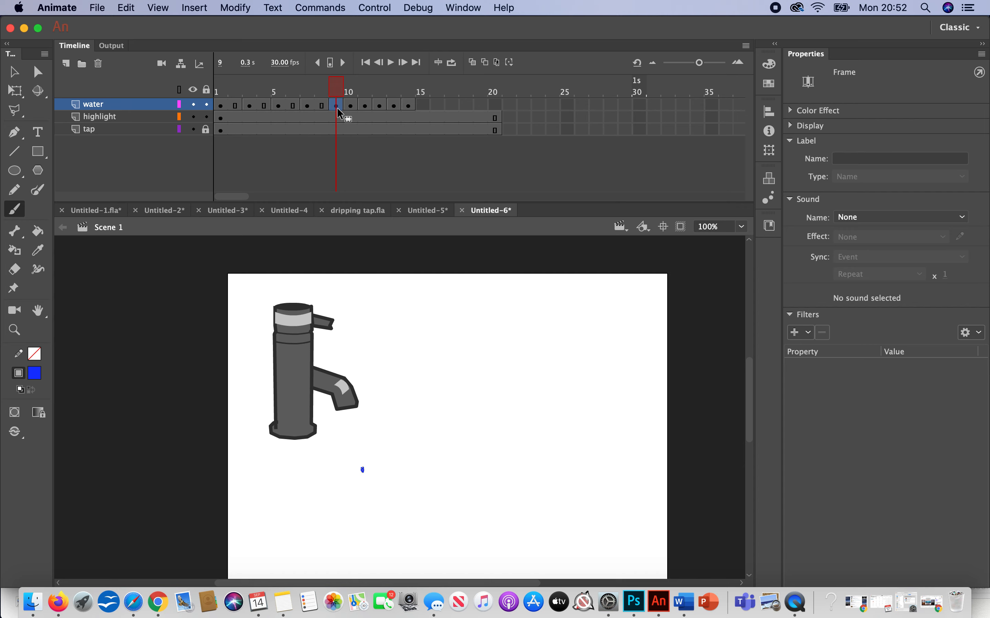
{"action": "right_click", "coordinate": [337, 108]}
{"action": "left_click", "coordinate": [360, 180]}
{"action": "left_click", "coordinate": [366, 105]}
{"action": "right_click", "coordinate": [365, 106]}
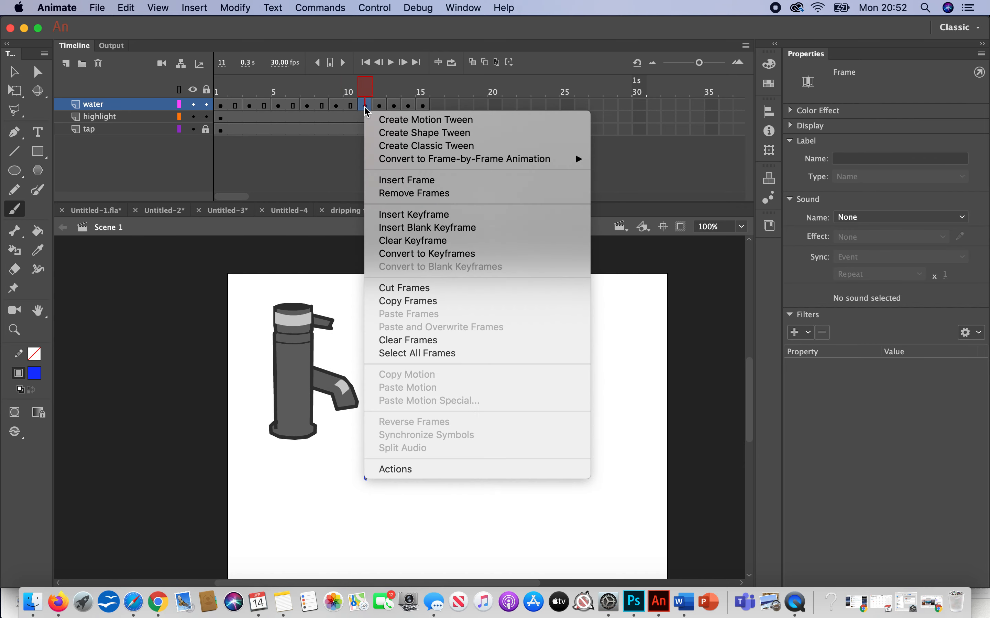
{"action": "left_click", "coordinate": [398, 182]}
Step: Insert one extra frame after each of the four splash keyframes on the water layer, at frames 13, 15, 17 and 19
{"action": "left_click", "coordinate": [393, 106]}
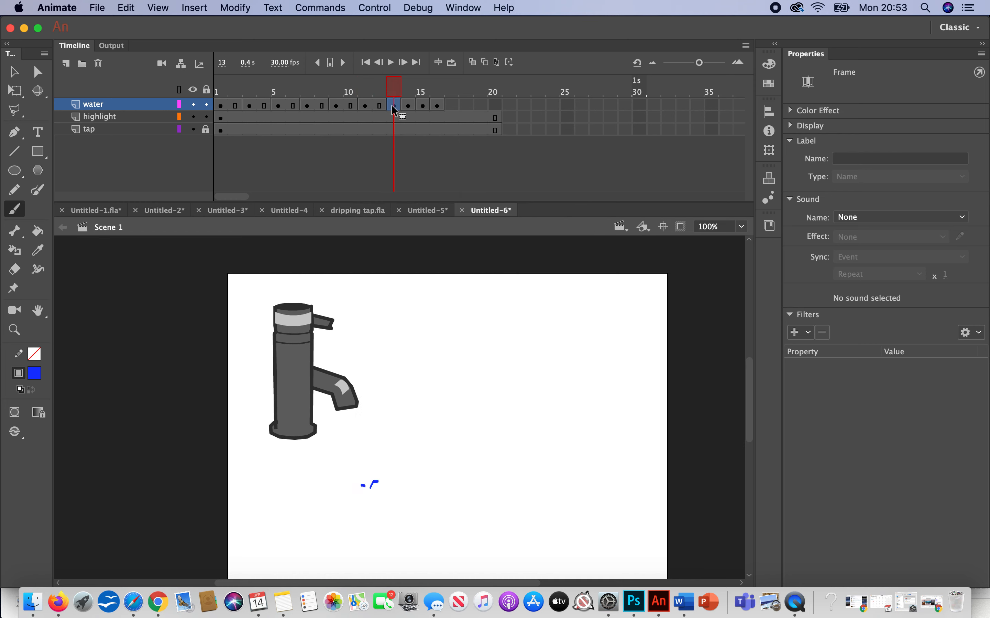
{"action": "right_click", "coordinate": [392, 106]}
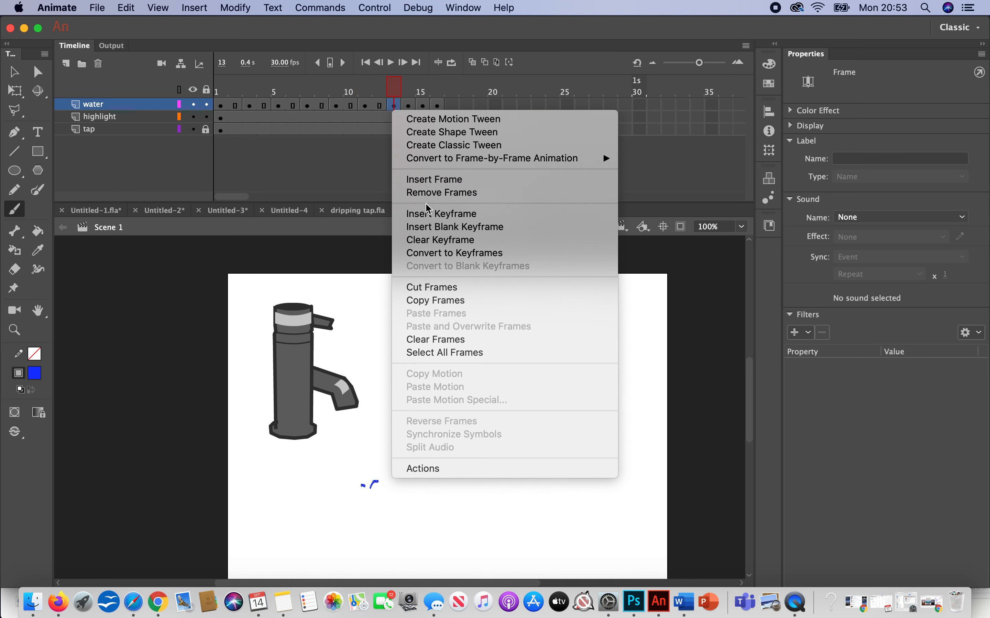
{"action": "left_click", "coordinate": [426, 185]}
{"action": "left_click", "coordinate": [421, 105]}
{"action": "right_click", "coordinate": [422, 105]}
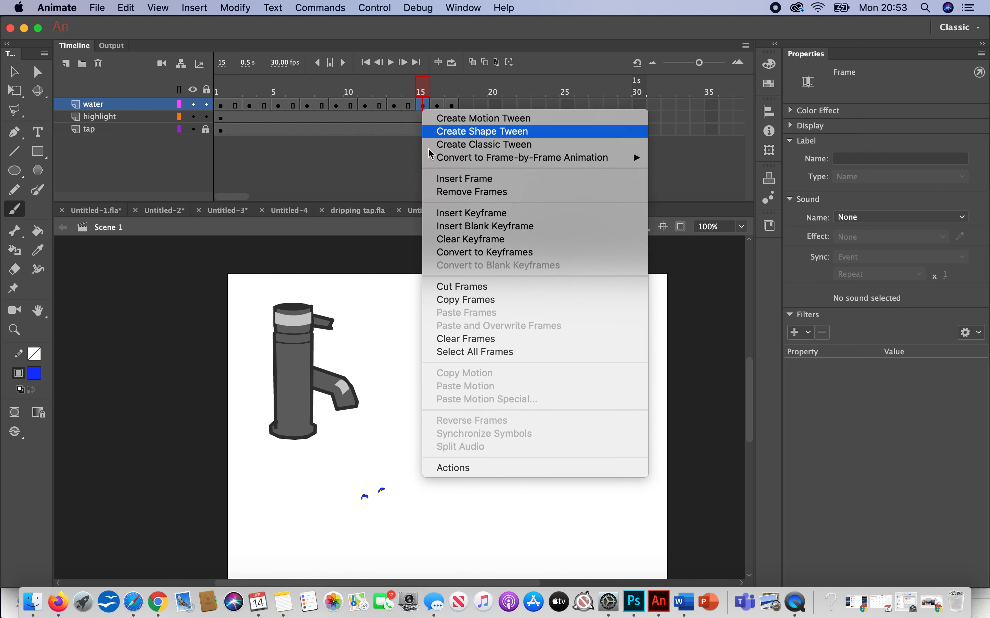
{"action": "left_click", "coordinate": [448, 182]}
{"action": "left_click", "coordinate": [450, 107]}
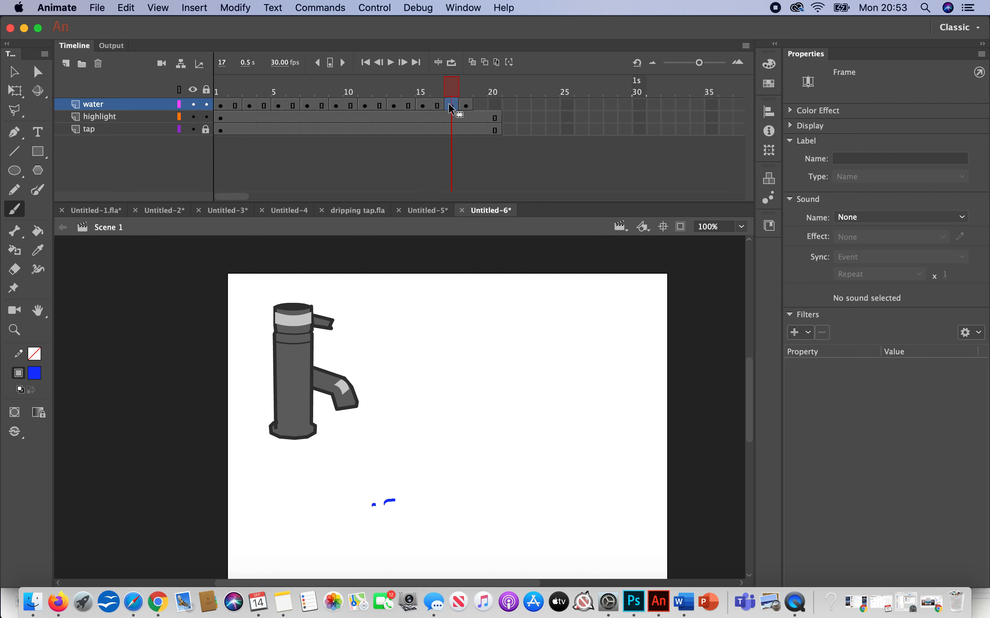
{"action": "right_click", "coordinate": [450, 107]}
{"action": "left_click", "coordinate": [481, 181]}
{"action": "left_click", "coordinate": [481, 105]}
{"action": "right_click", "coordinate": [482, 106]}
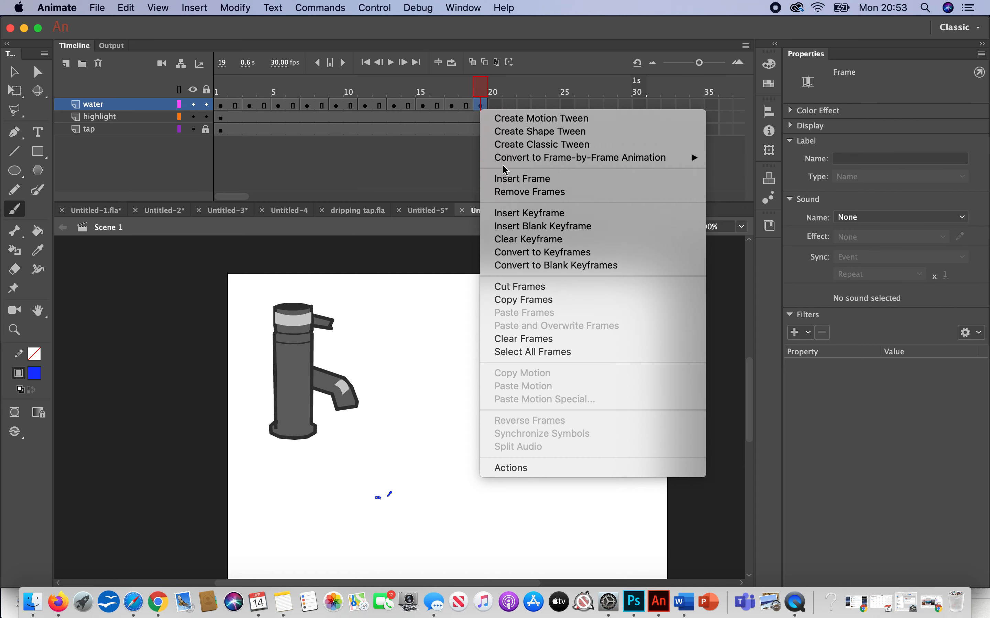
{"action": "left_click", "coordinate": [509, 180]}
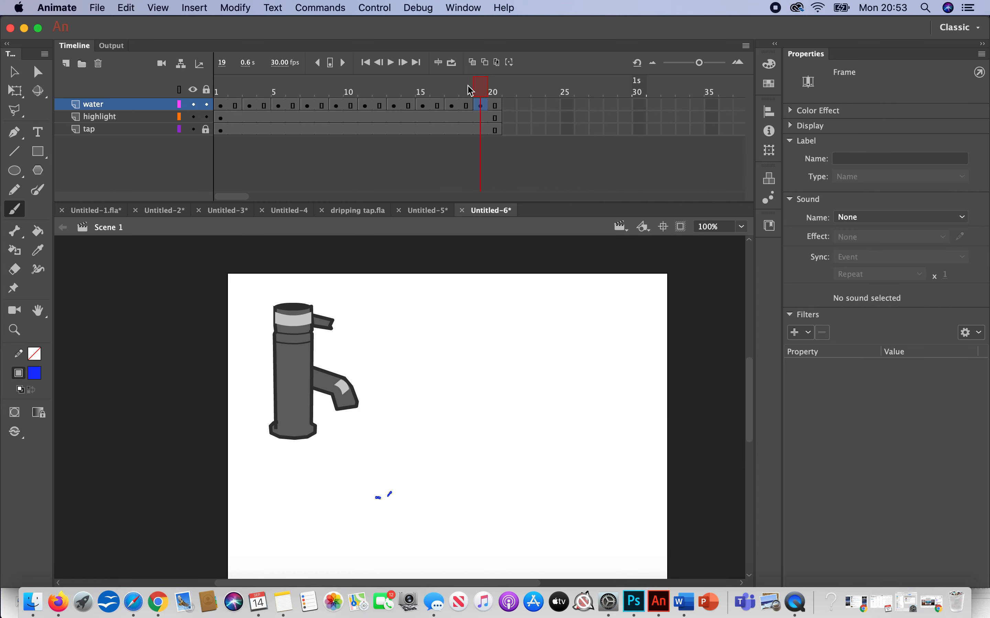
Step: Return to frame 1, turn on loop playback across frames 1 to 20, and play the slowed drip animation
{"action": "left_click_drag", "start_coordinate": [482, 88], "coordinate": [196, 93]}
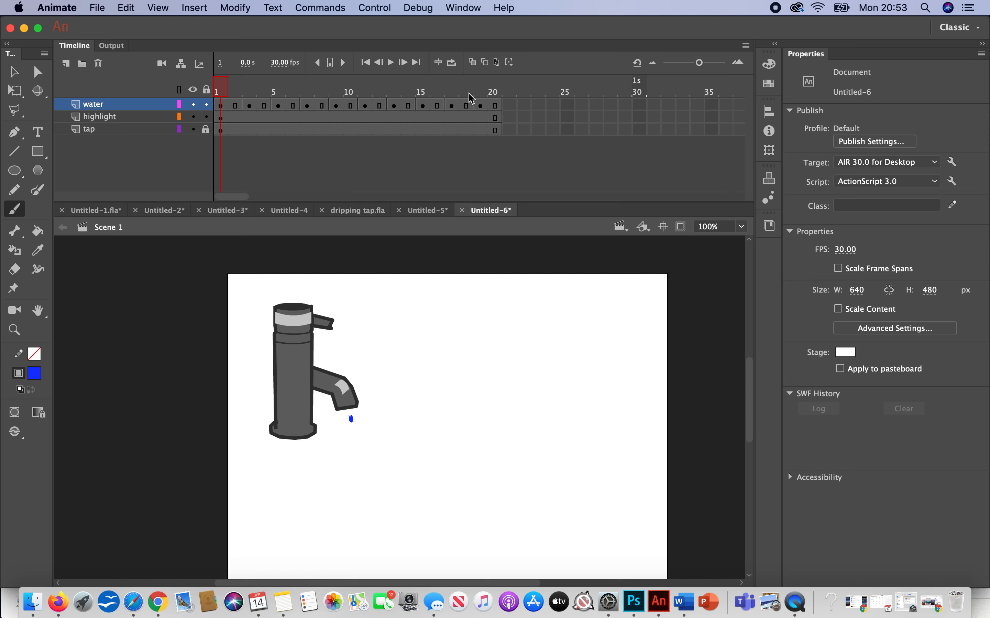
{"action": "left_click", "coordinate": [452, 63]}
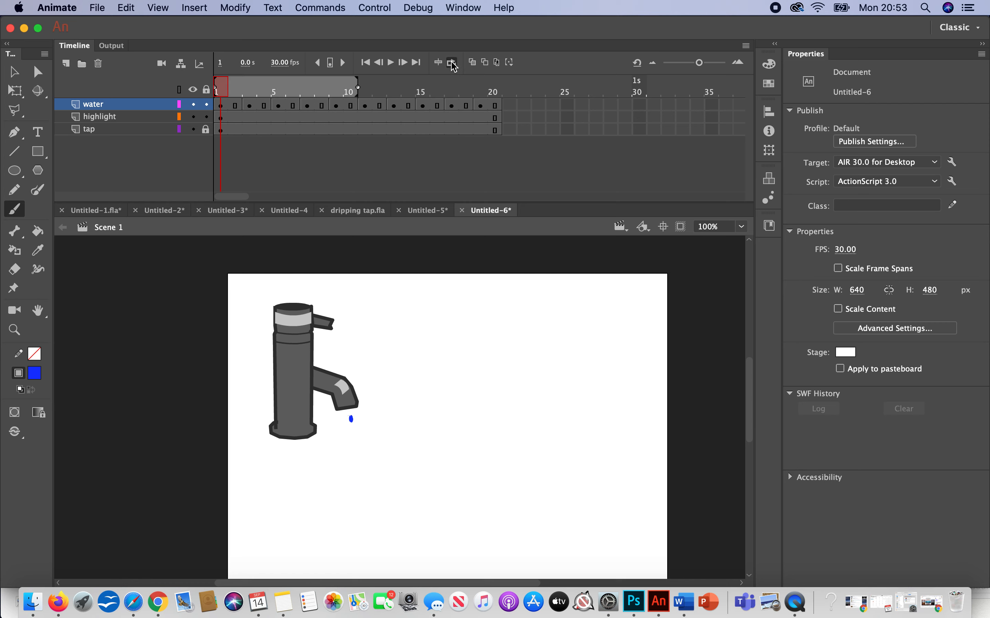
{"action": "left_click_drag", "start_coordinate": [360, 87], "coordinate": [496, 80]}
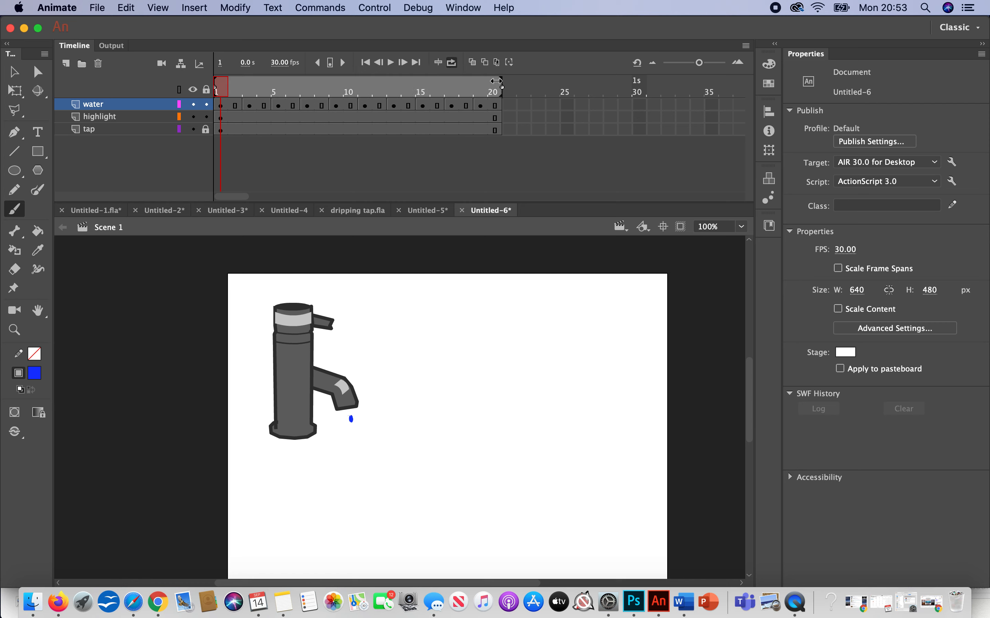
{"action": "left_click", "coordinate": [390, 62]}
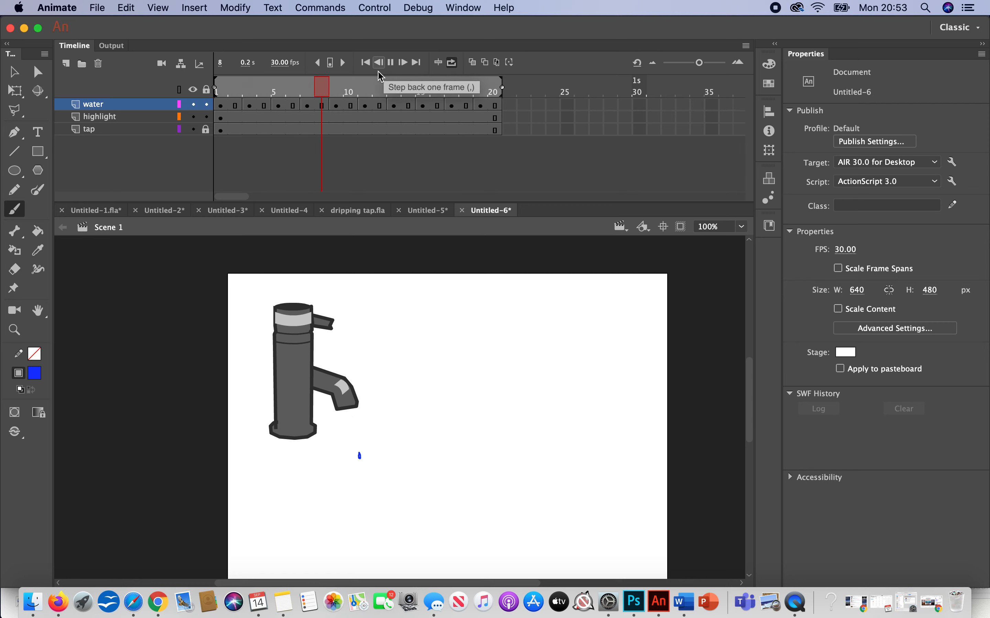
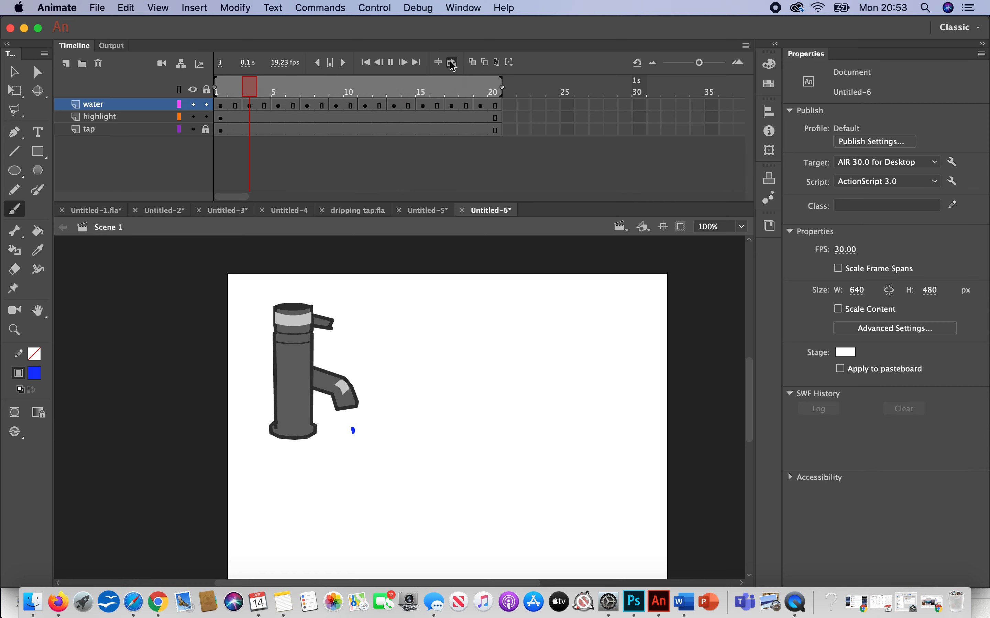
Step: Stop the playback, turn off looping and return the playhead to frame 1
{"action": "left_click", "coordinate": [391, 62]}
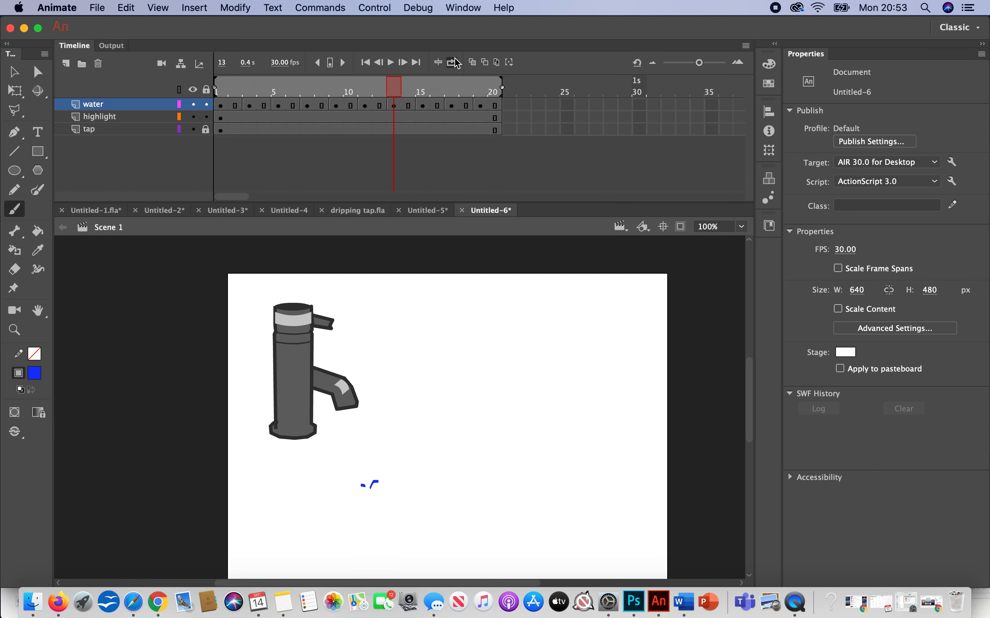
{"action": "left_click", "coordinate": [450, 64]}
{"action": "left_click_drag", "start_coordinate": [394, 86], "coordinate": [221, 88]}
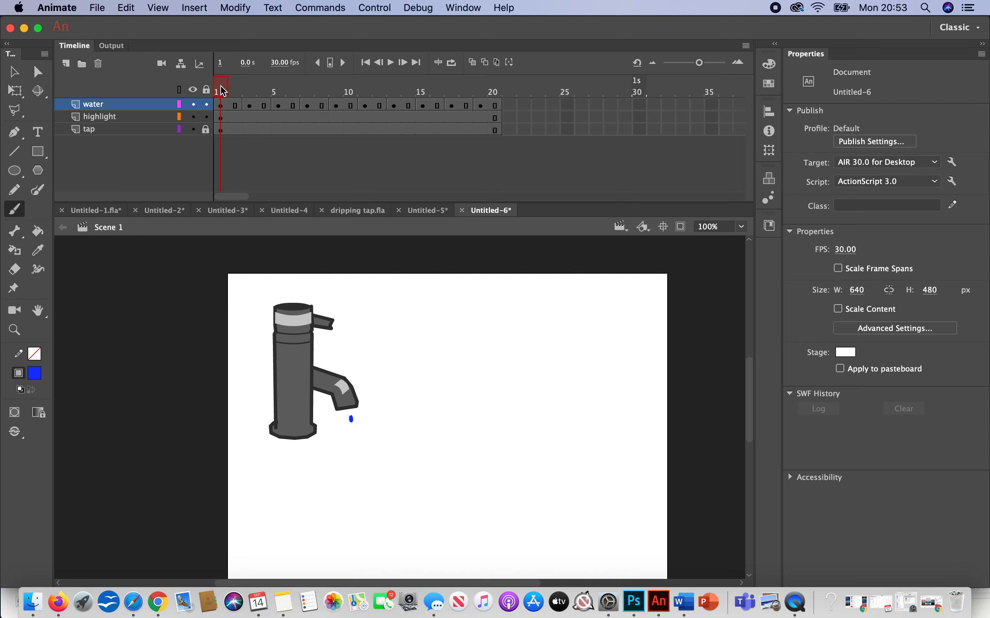
Step: Add a new layer above the water layer and name it sound
{"action": "left_click", "coordinate": [66, 64]}
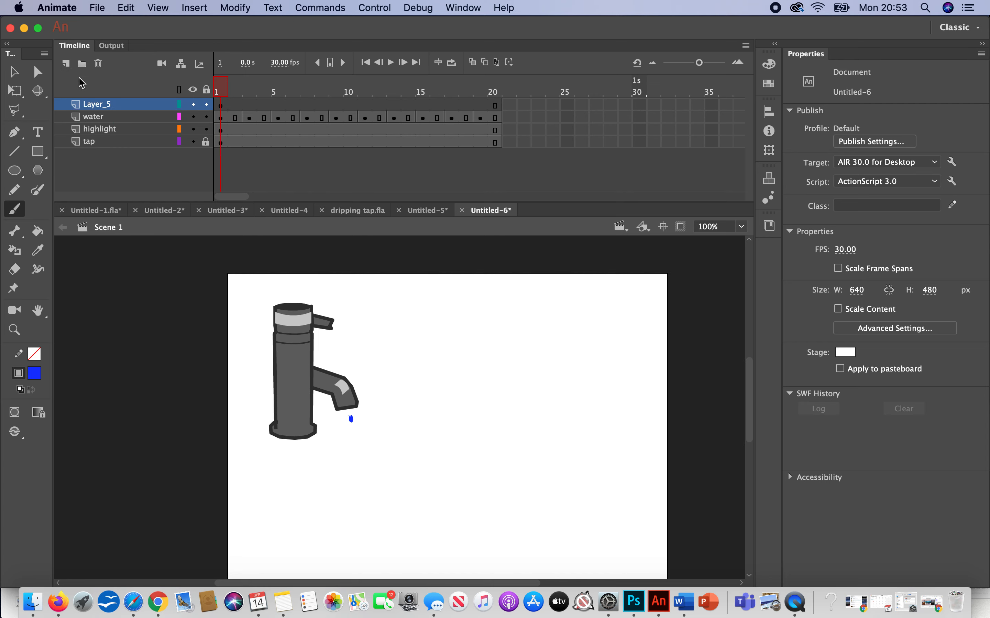
{"action": "double_click", "coordinate": [97, 108]}
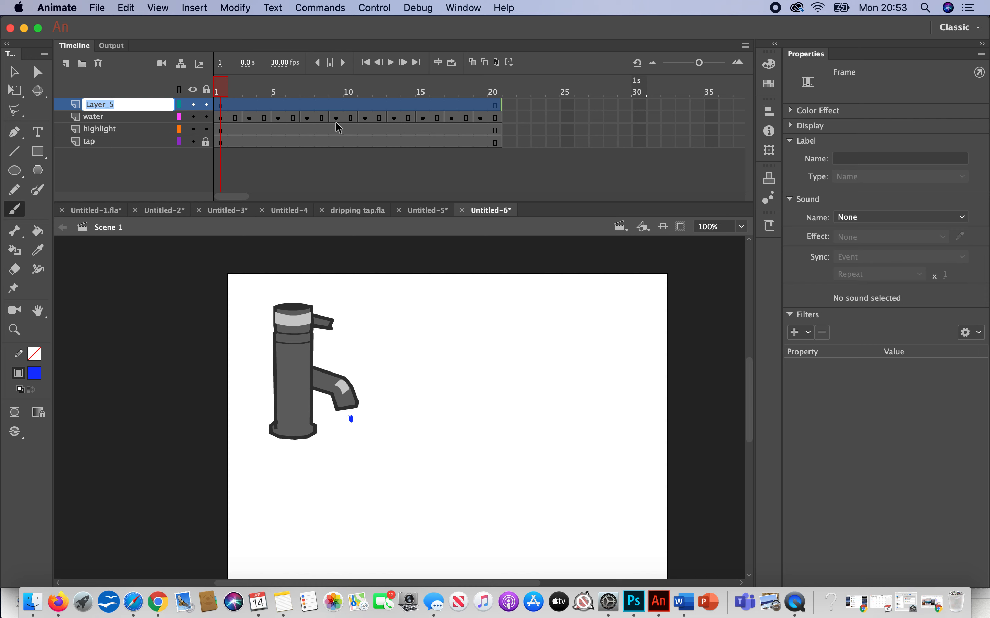
{"action": "type", "text": "sound"}
Step: Scrub to frame 10, where the drop nears the end of its fall, and insert a blank keyframe there on the sound layer
{"action": "left_click", "coordinate": [229, 88]}
{"action": "left_click_drag", "start_coordinate": [229, 88], "coordinate": [349, 93]}
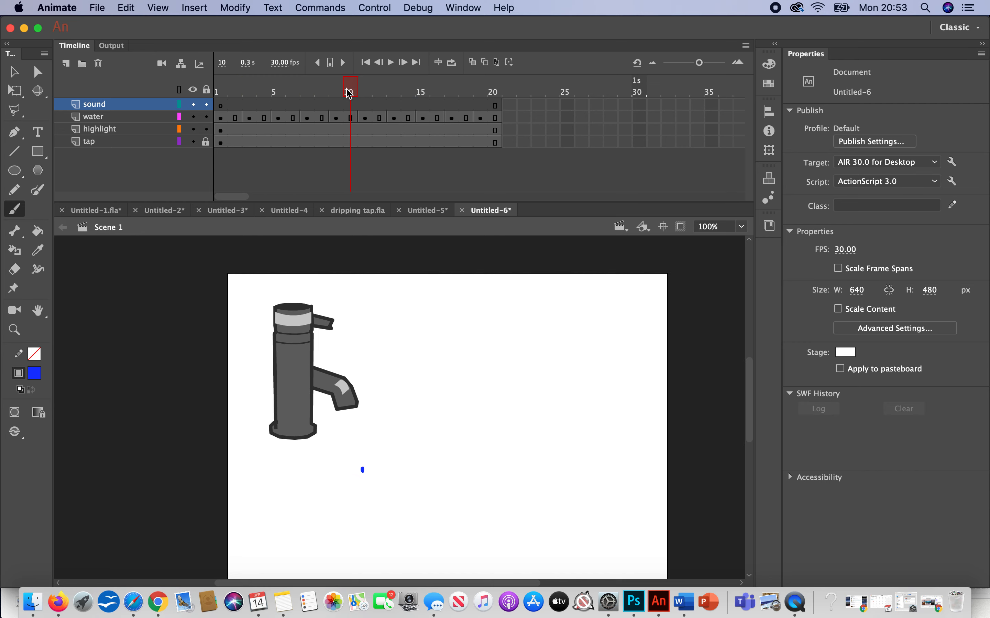
{"action": "right_click", "coordinate": [353, 108]}
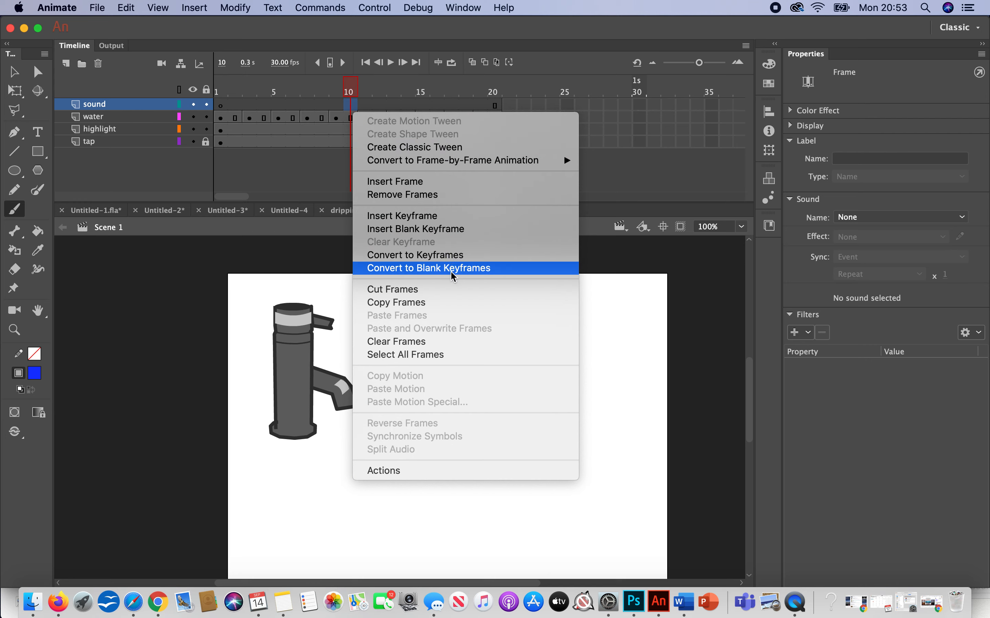
{"action": "left_click", "coordinate": [440, 235]}
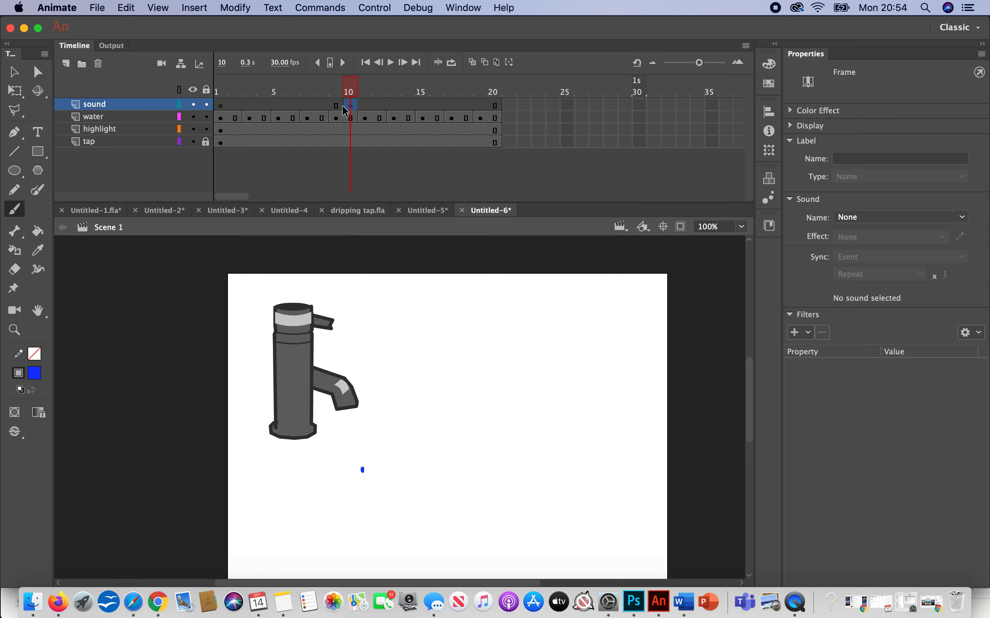
{"action": "left_click", "coordinate": [107, 12]}
{"action": "mouse_move", "coordinate": [133, 190]}
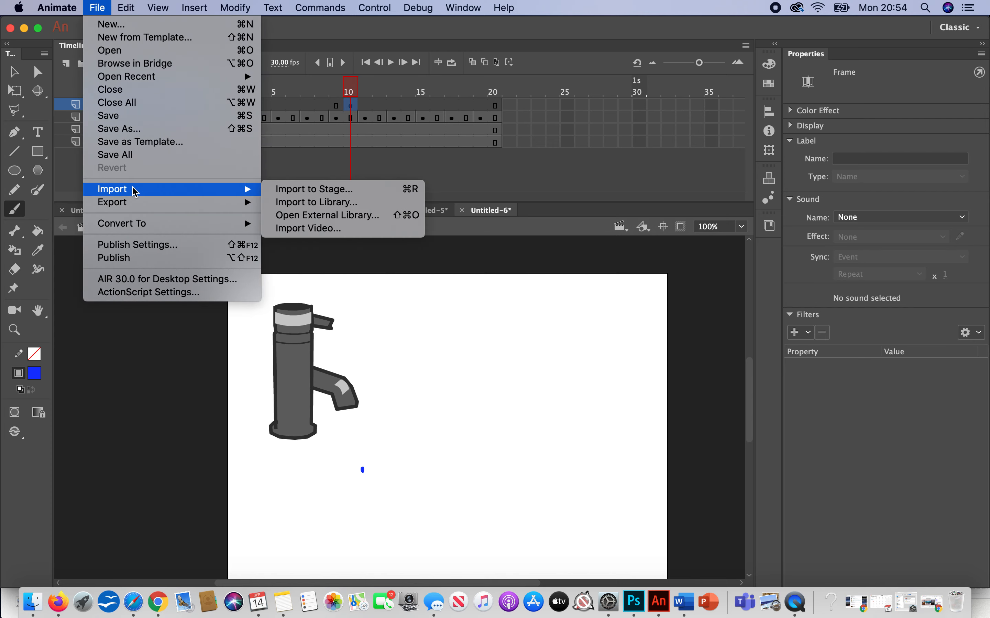
{"action": "left_click", "coordinate": [291, 189]}
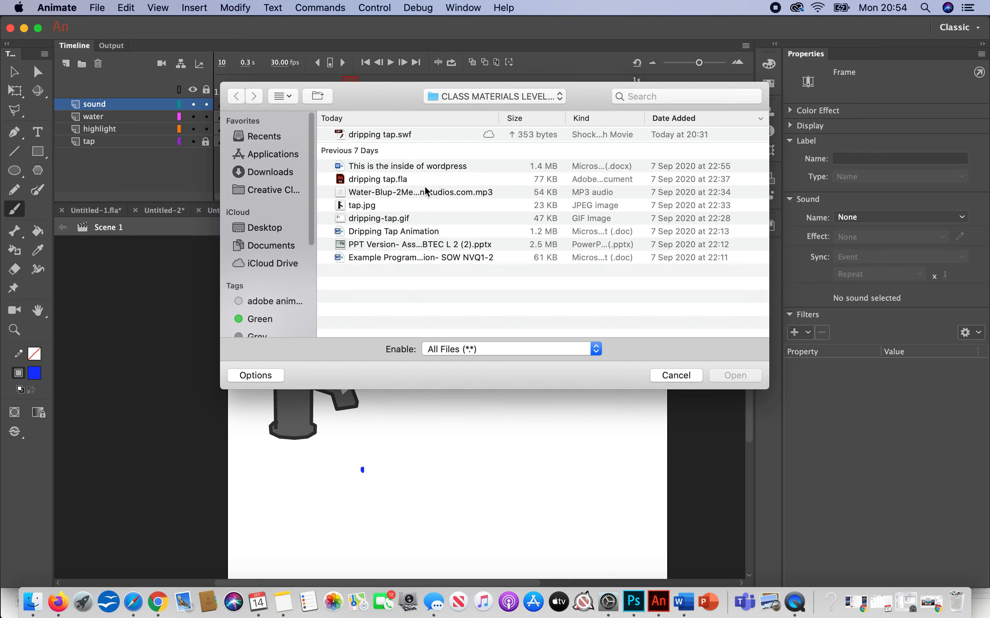
{"action": "left_click", "coordinate": [389, 193]}
{"action": "left_click", "coordinate": [741, 378]}
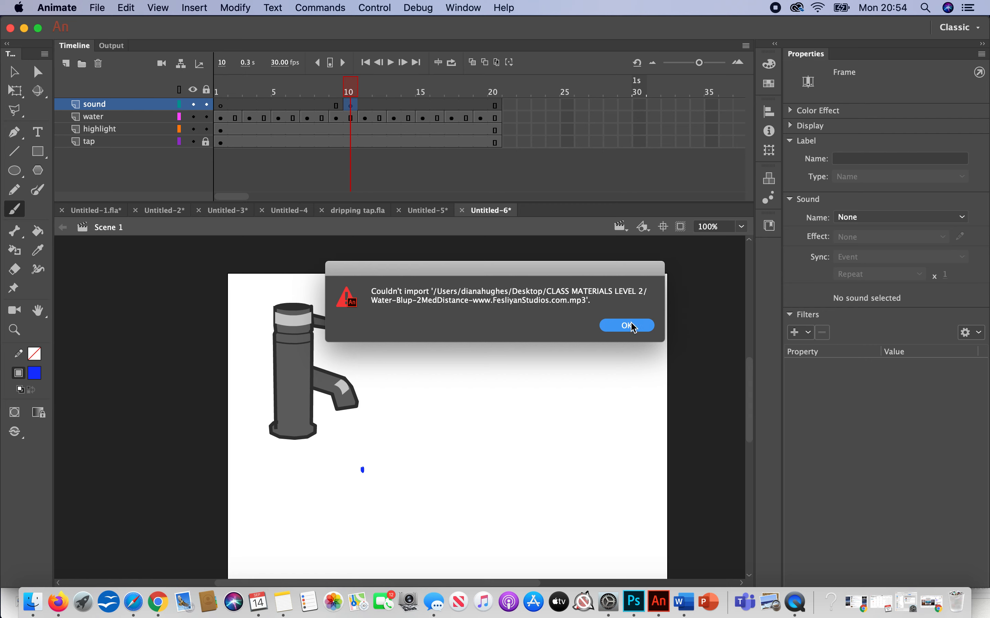
{"action": "left_click", "coordinate": [633, 327]}
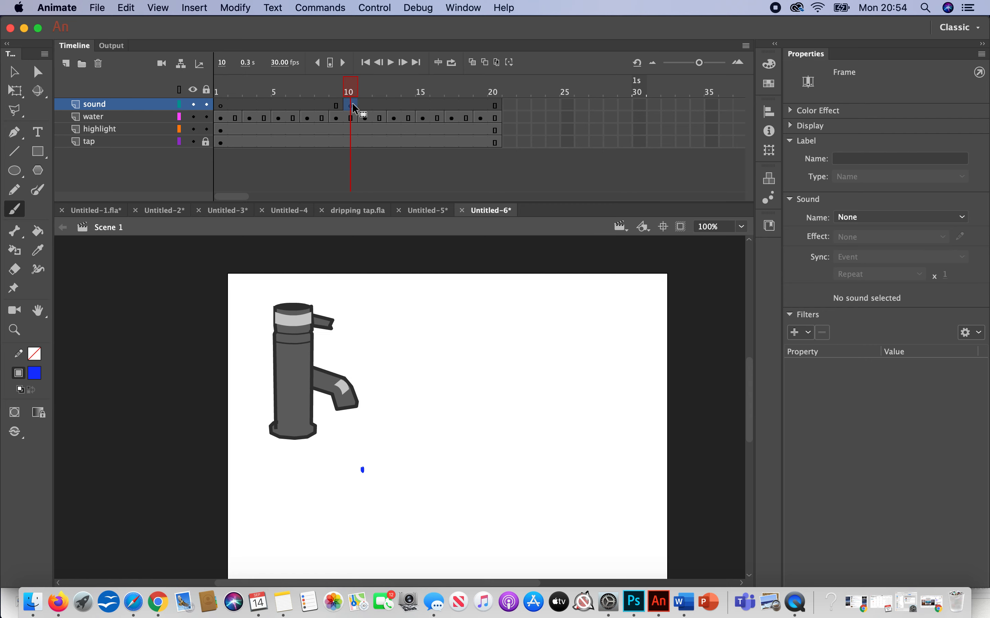
Step: Retry importing the Water-Blup MP3 file to the stage with frame 10 of the sound layer selected
{"action": "left_click", "coordinate": [97, 8]}
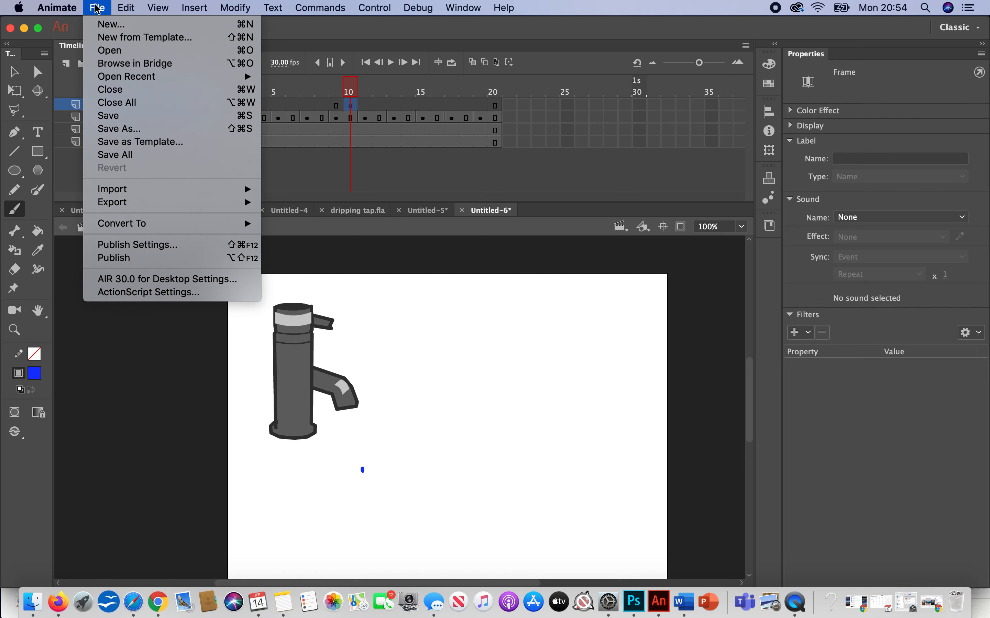
{"action": "mouse_move", "coordinate": [196, 190]}
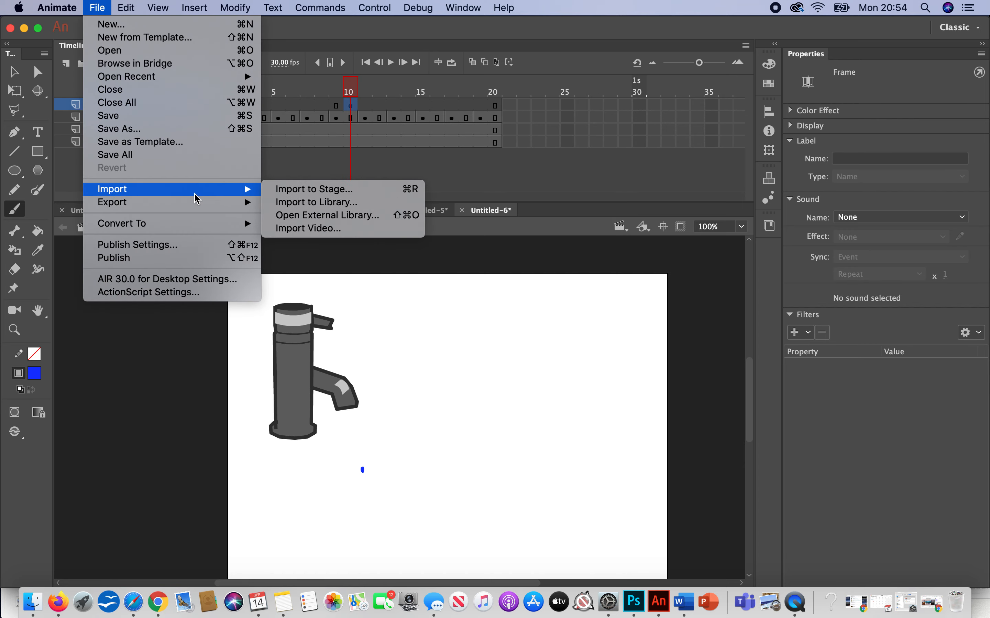
{"action": "left_click", "coordinate": [278, 189]}
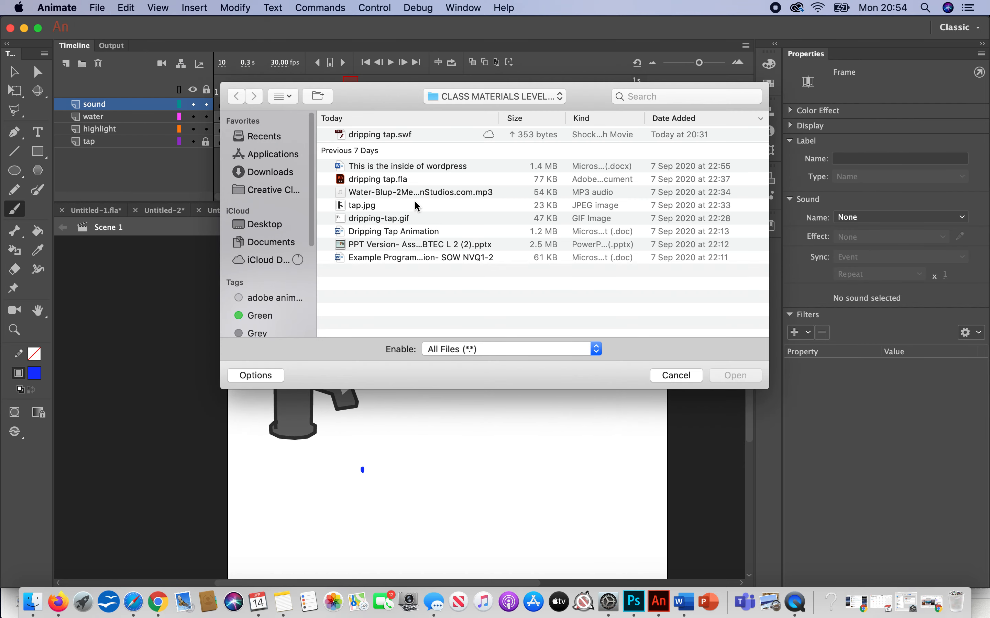
{"action": "left_click", "coordinate": [396, 190]}
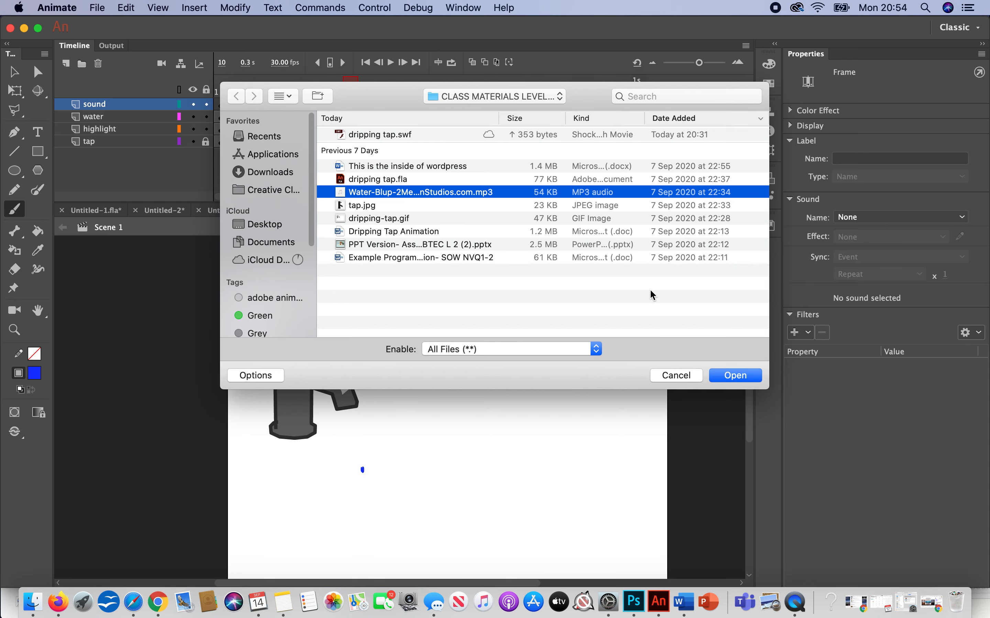
{"action": "left_click", "coordinate": [738, 376]}
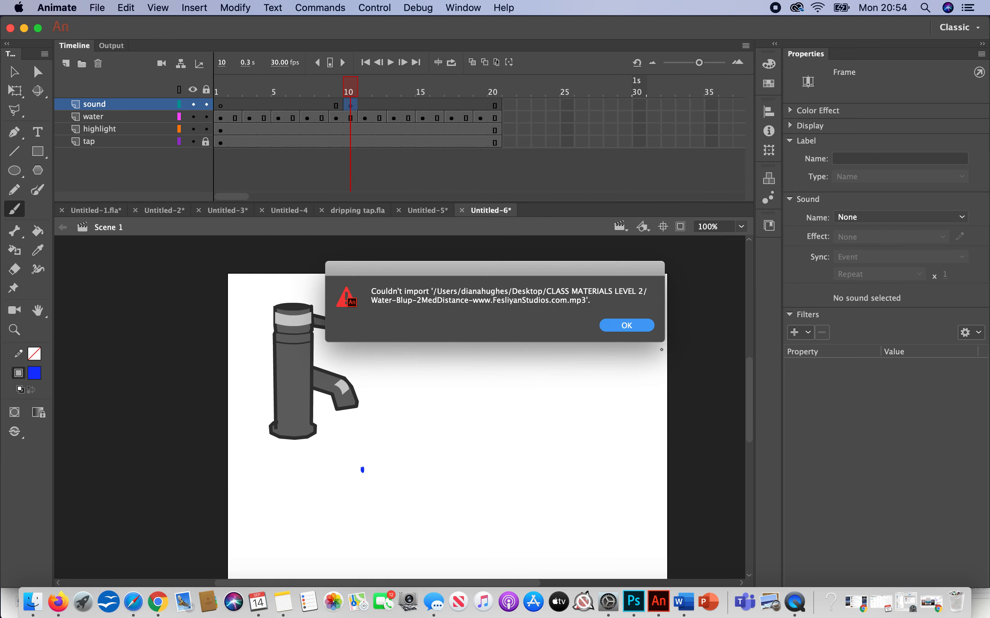
{"action": "left_click", "coordinate": [627, 327]}
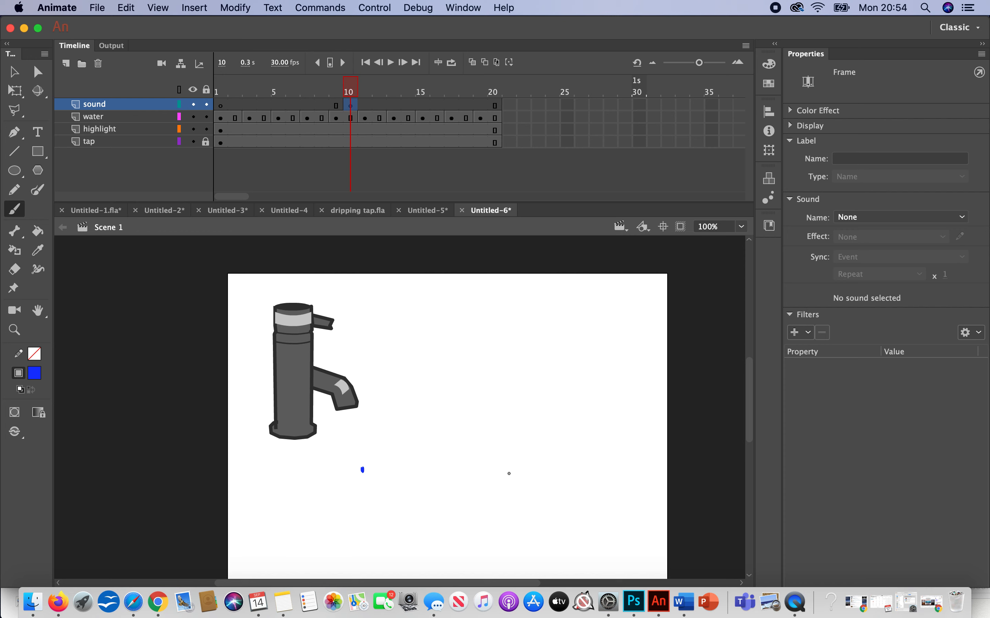